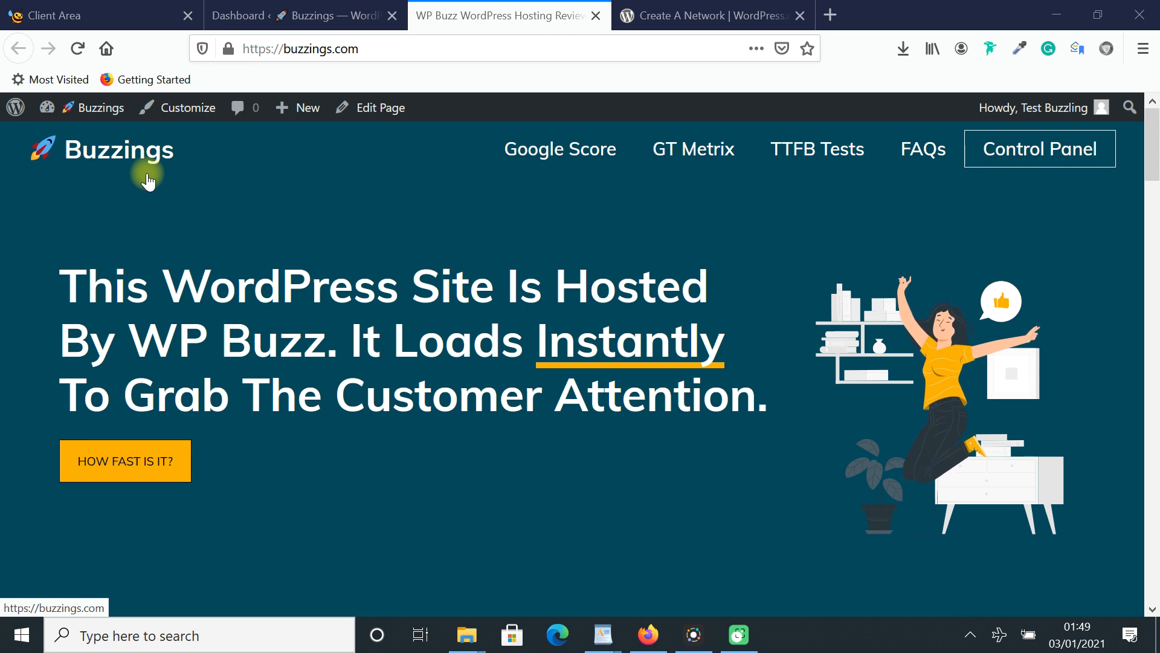
Open the buzzings.com hosting package from the WP Buzz client area.
click(72, 15)
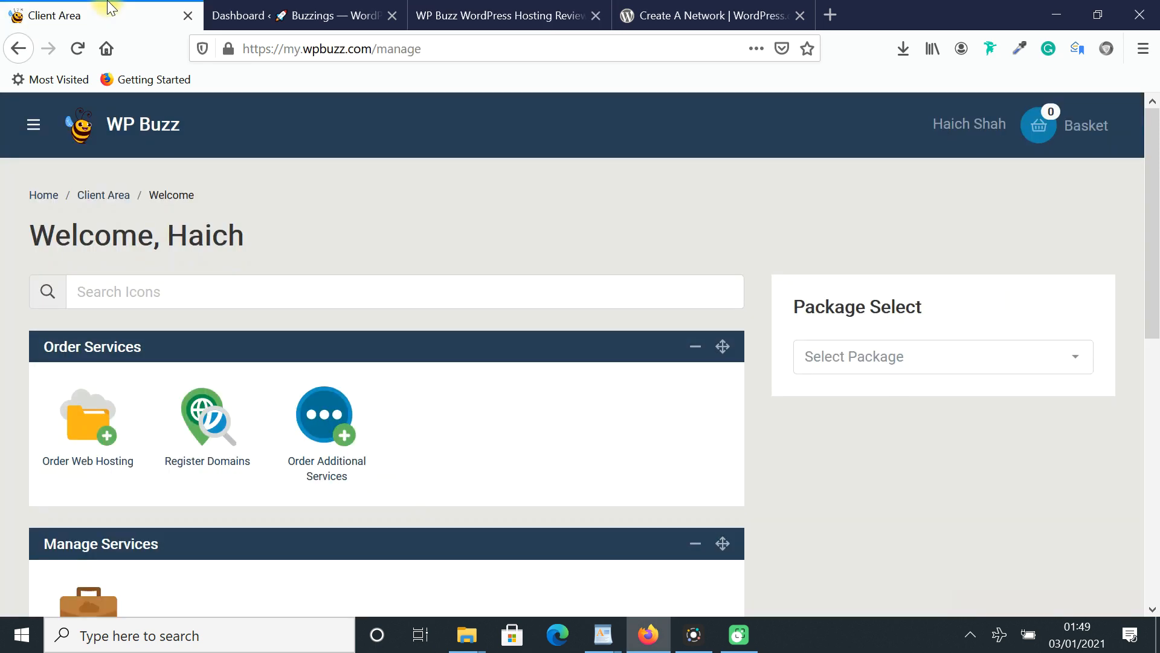
click(852, 359)
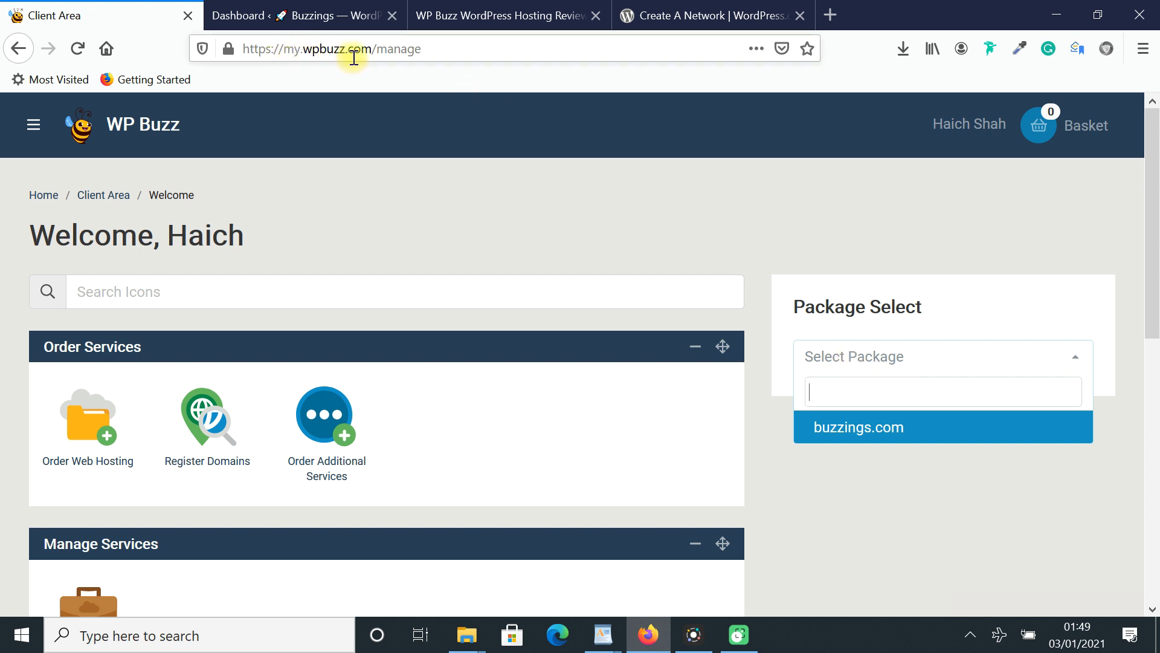
click(862, 429)
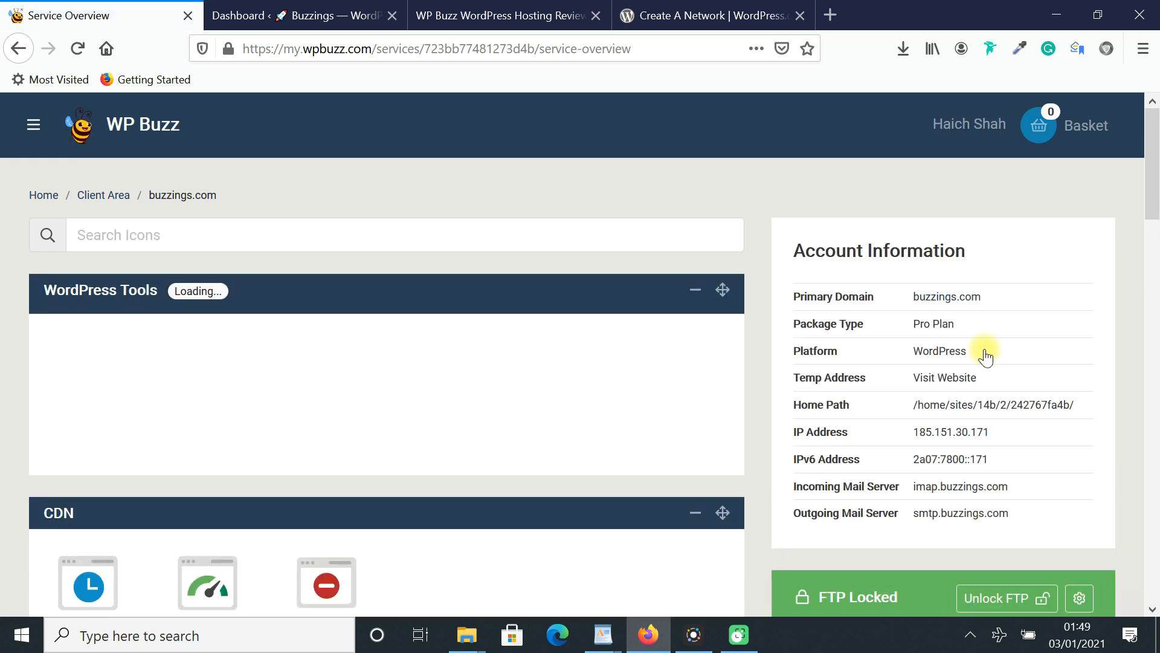
mouse_move(1159, 187)
mouse_down()
mouse_move(1157, 220)
mouse_move(1156, 187)
mouse_up()
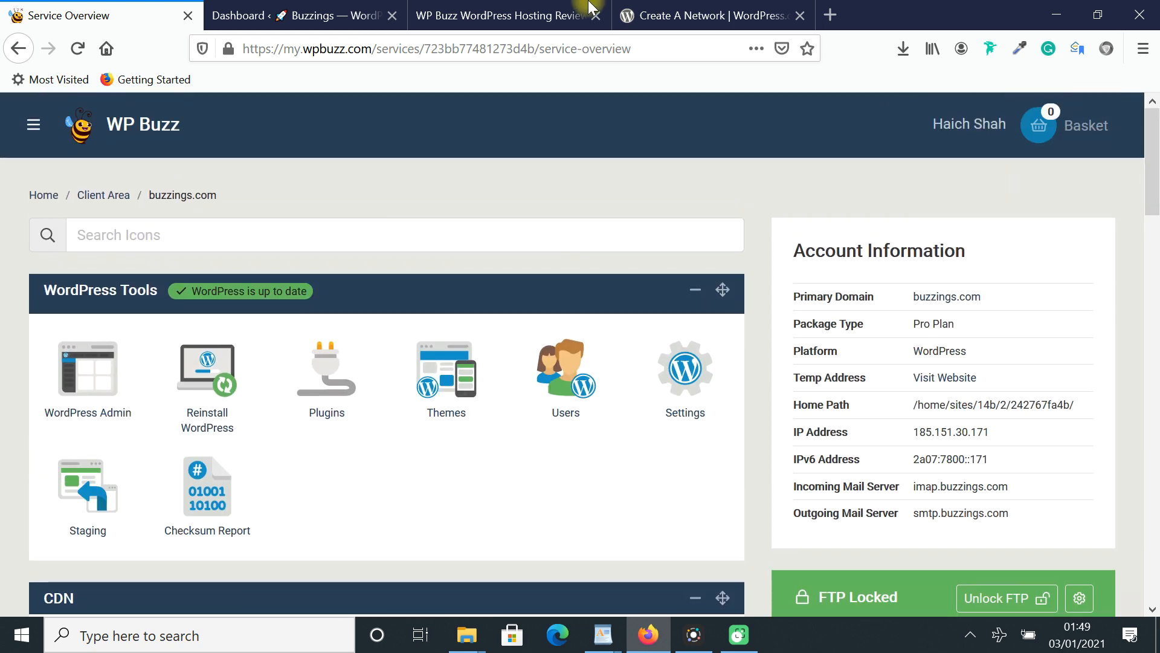
Review the buzzings.com WordPress dashboard, its live home page and the domain list in the WordPad document.
click(329, 9)
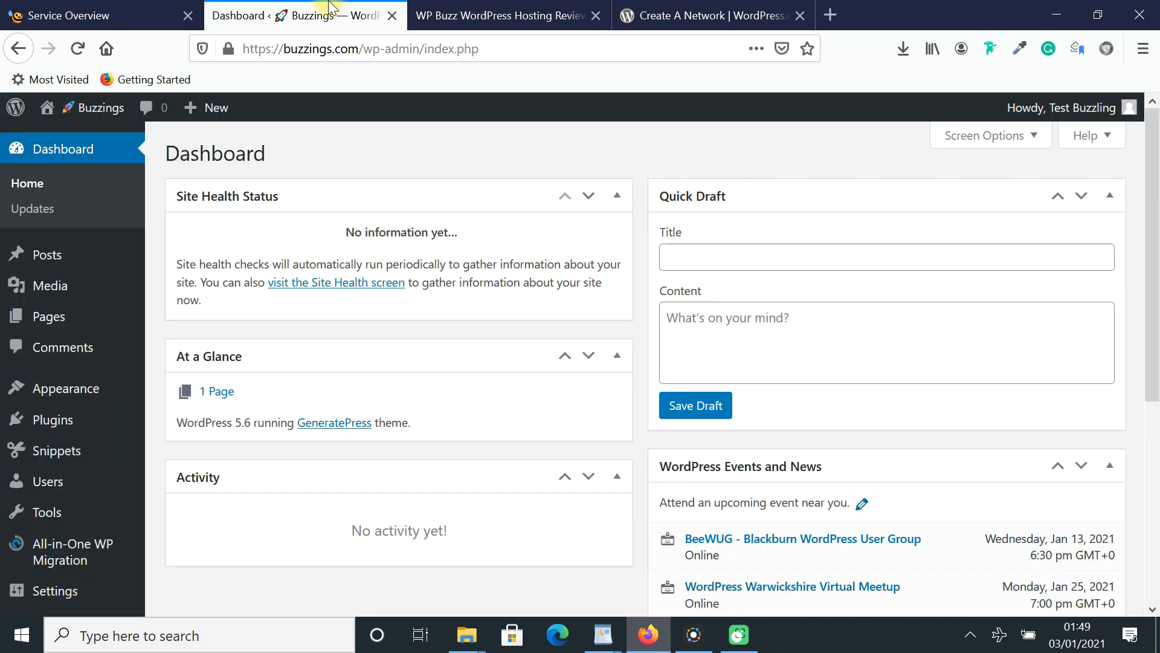
click(481, 9)
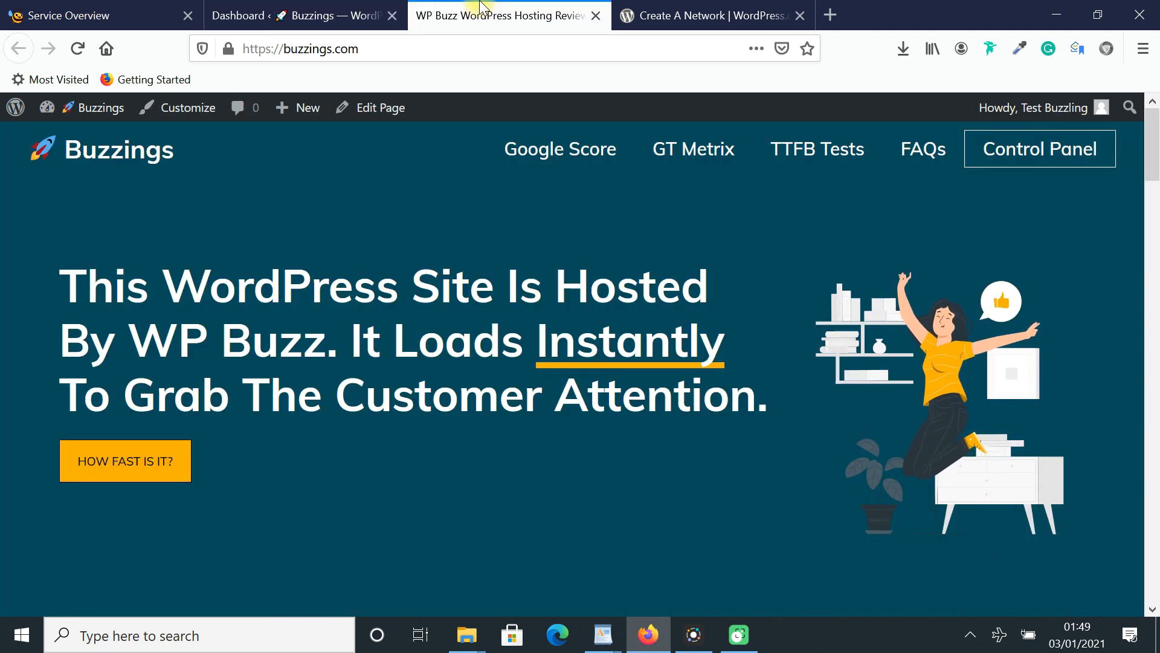
click(603, 634)
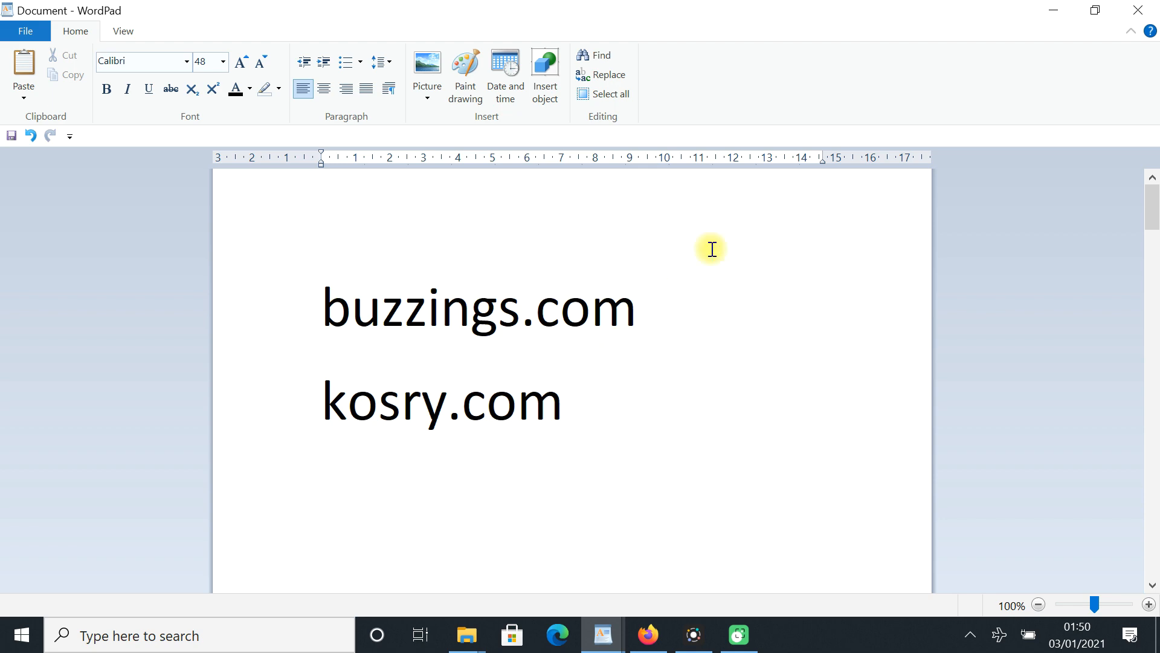
click(1053, 9)
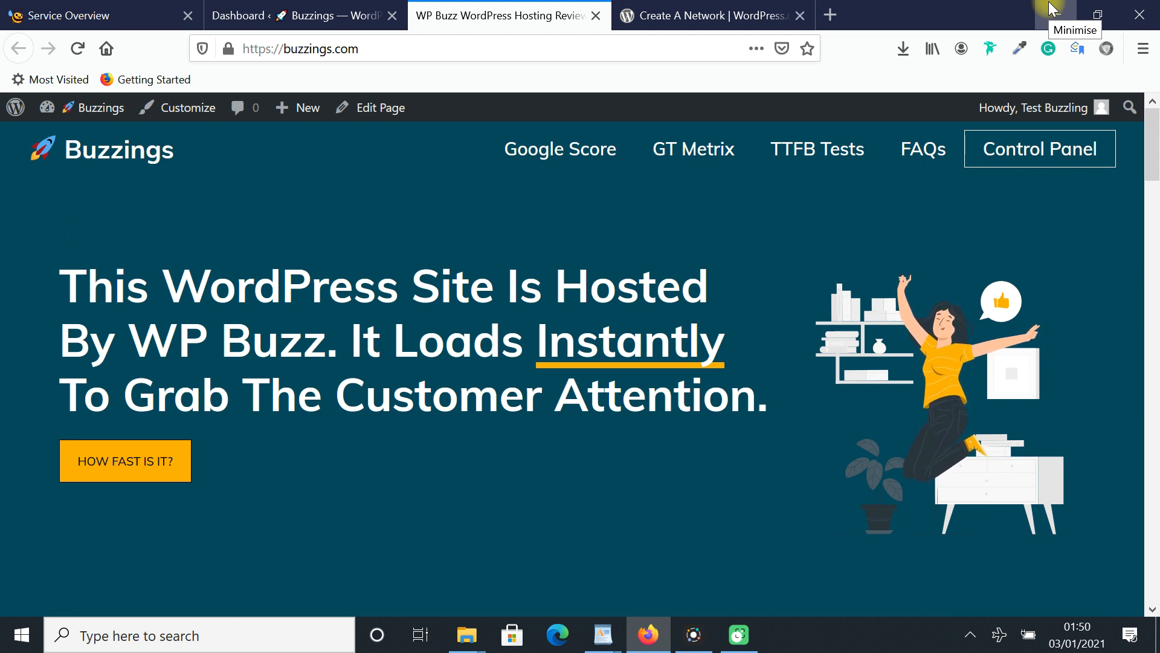
click(309, 8)
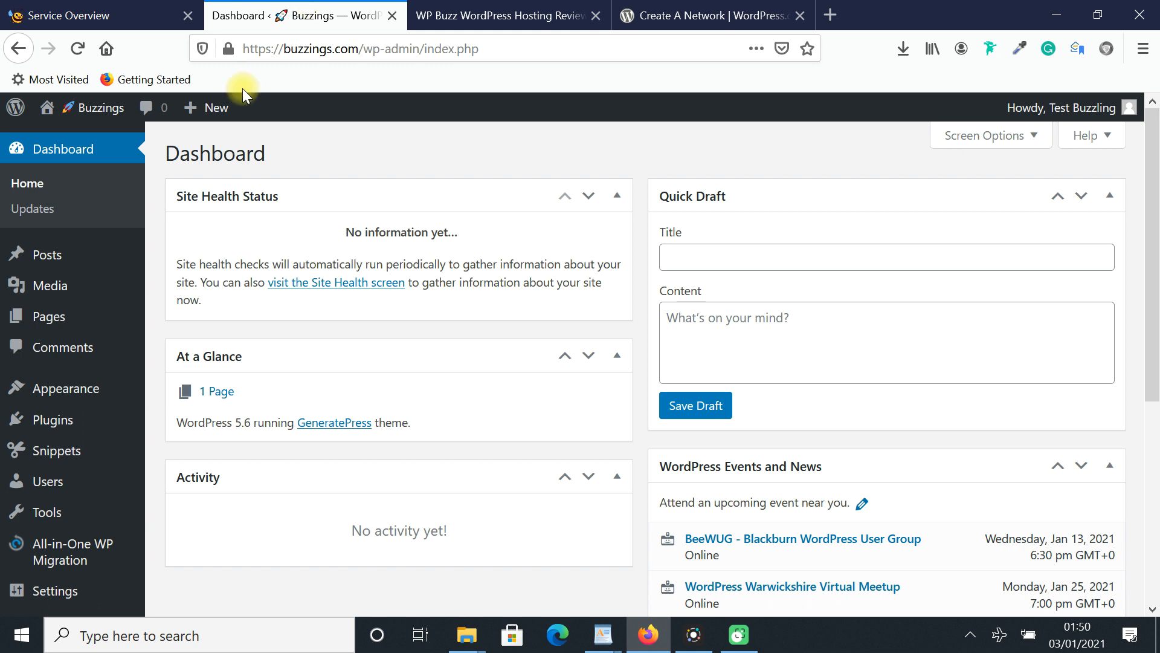
mouse_move(92, 513)
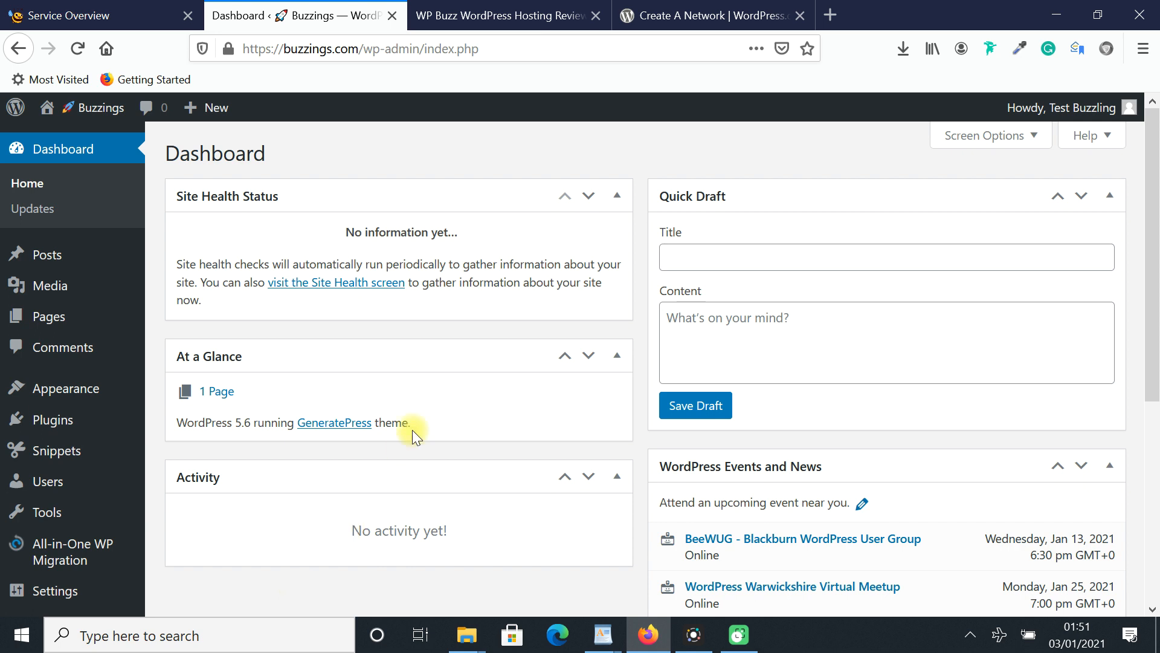
Read the WordPress.org Create A Network guide from its introduction to Step 1: Prepare Your WordPress.
click(658, 7)
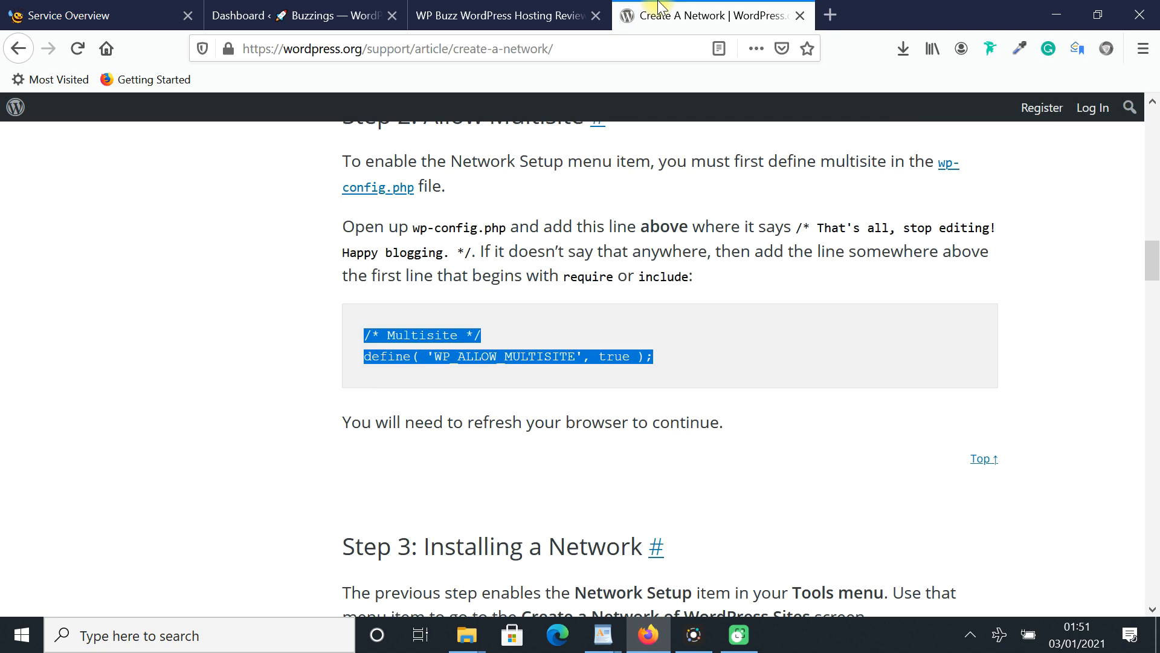
drag(1153, 260, 1155, 130)
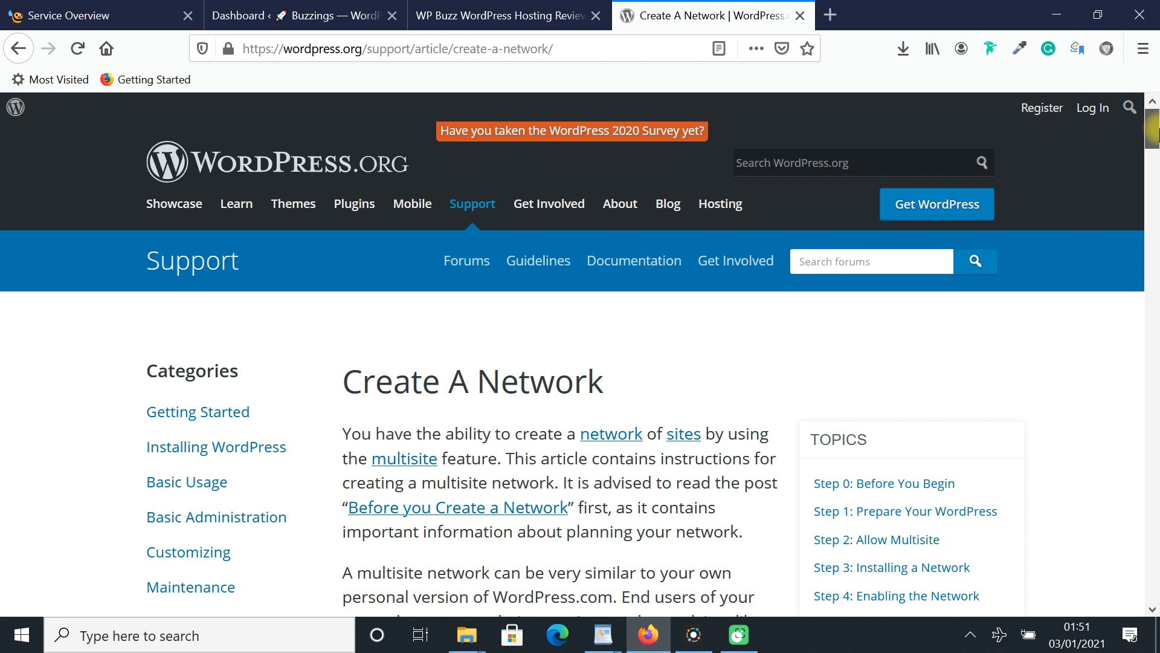
drag(1154, 130, 1154, 136)
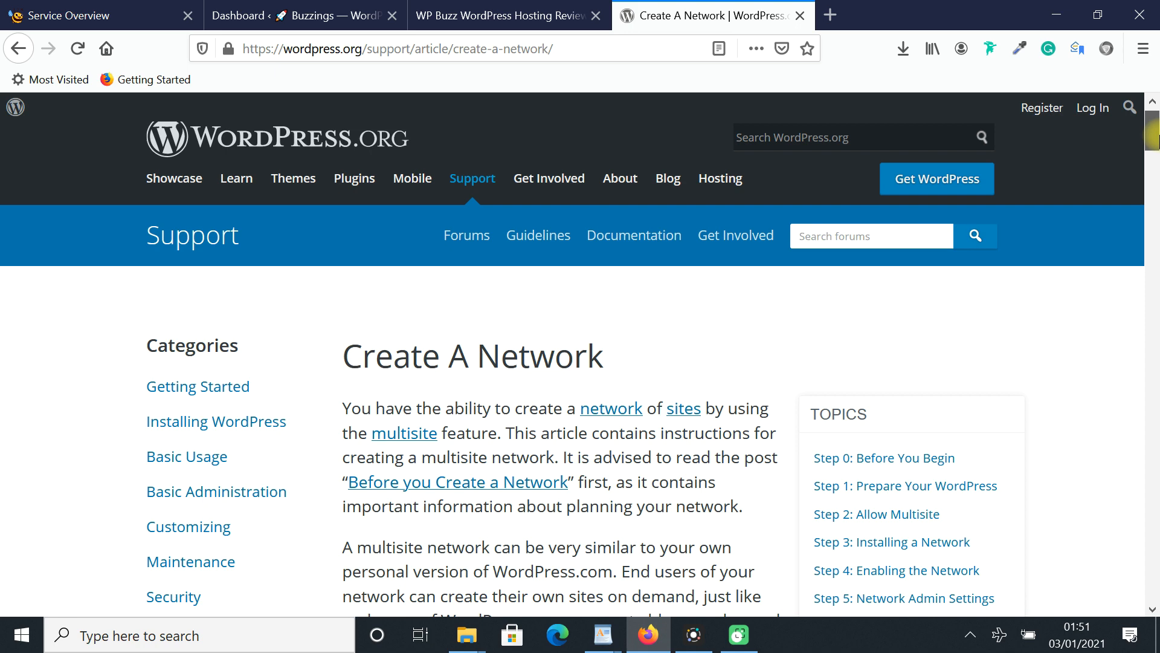
drag(1155, 138, 1157, 203)
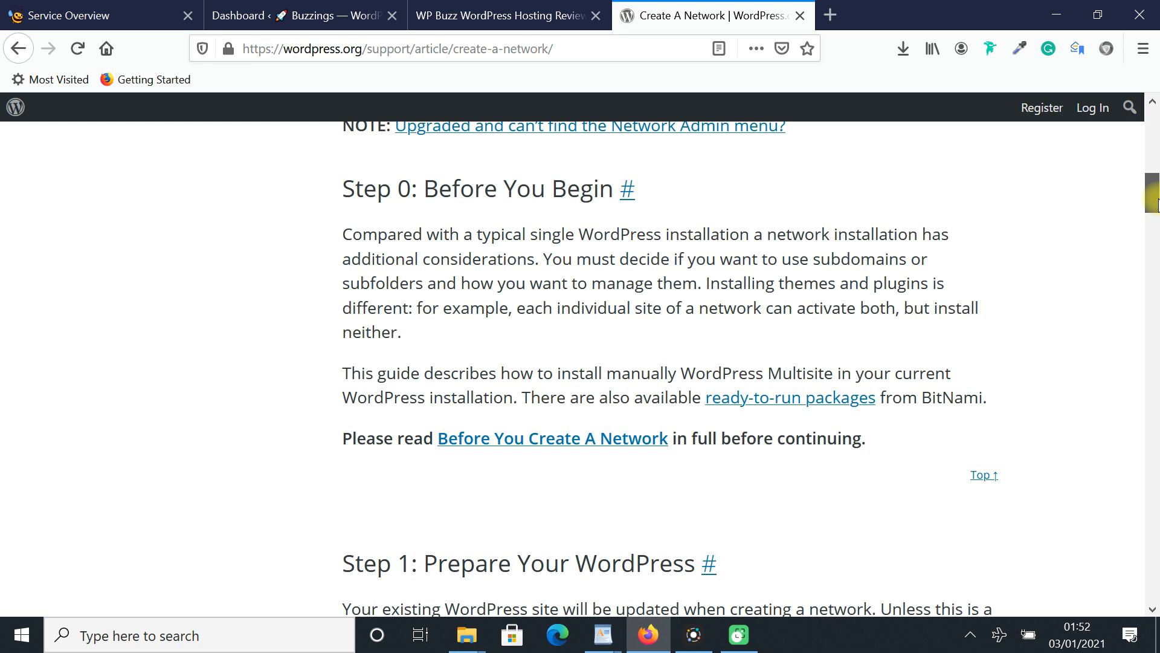
scroll(1158, 204, down, 5)
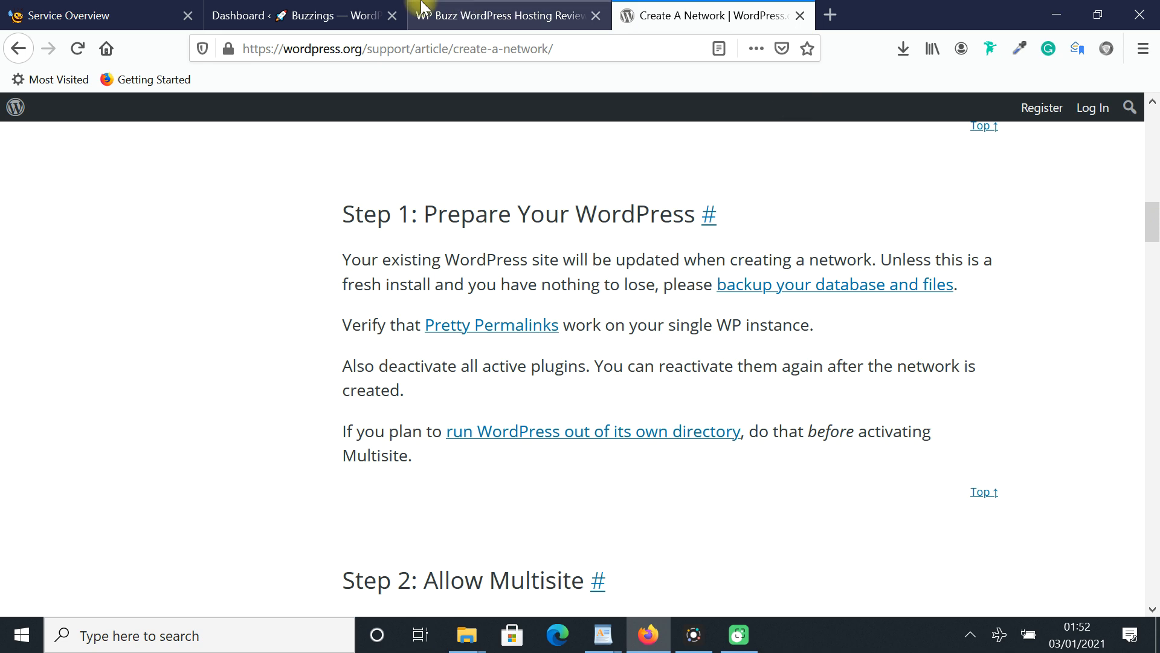
Deactivate all installed plugins on the buzzings.com WordPress site with one bulk action.
click(357, 7)
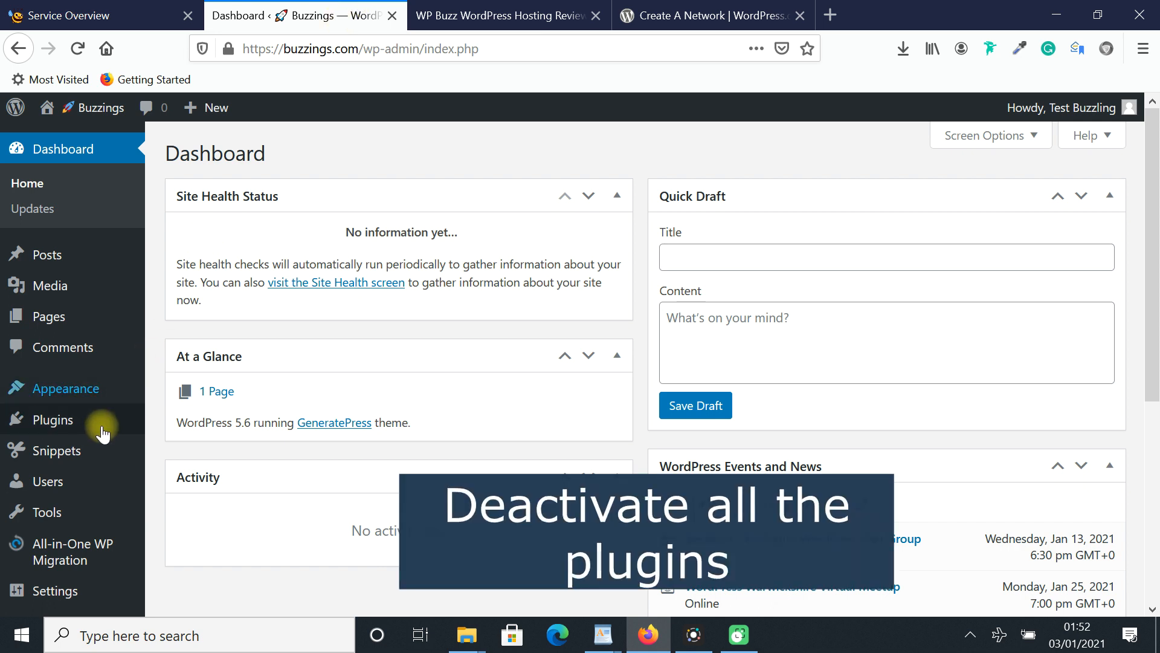
mouse_move(99, 430)
click(162, 431)
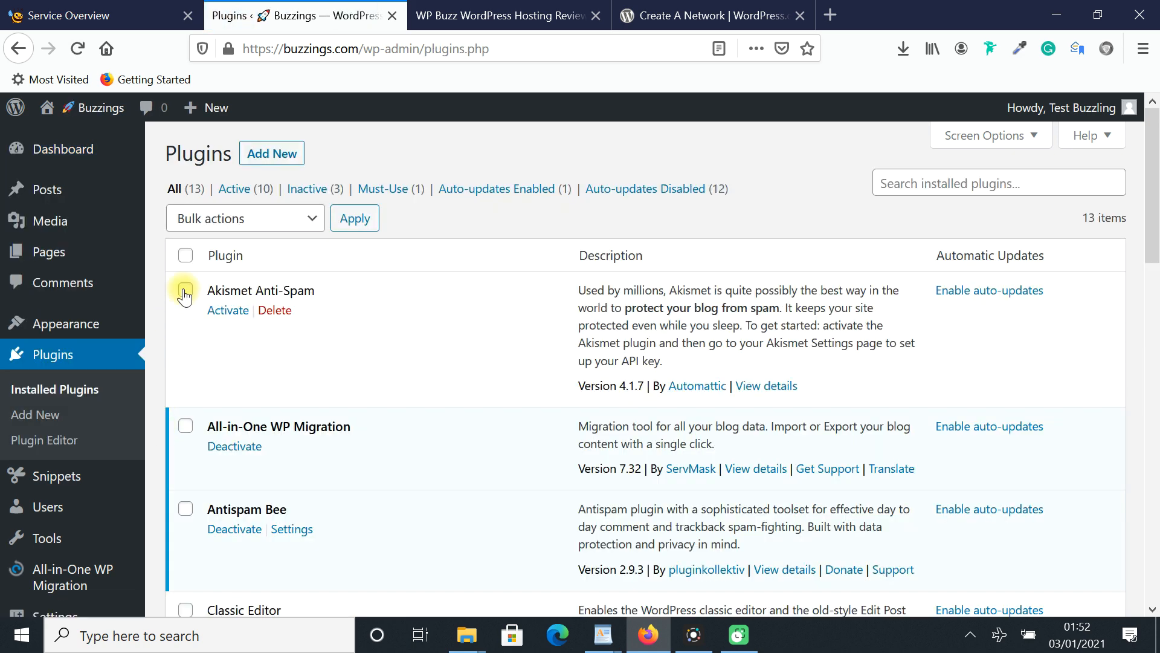
click(186, 257)
click(233, 216)
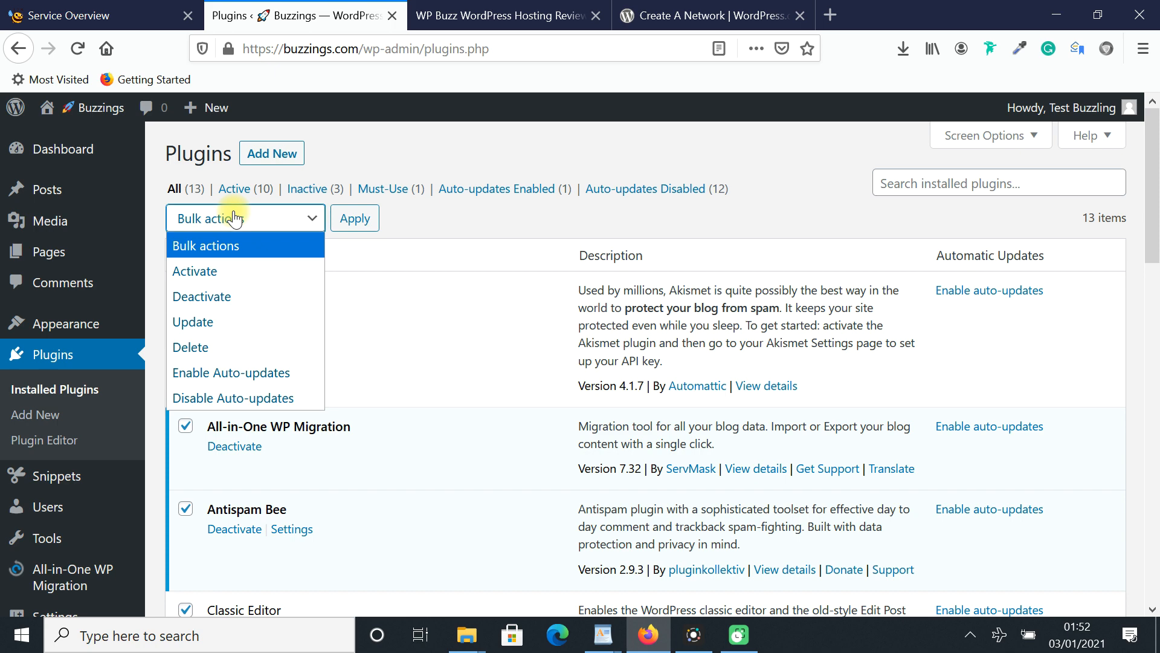
click(226, 296)
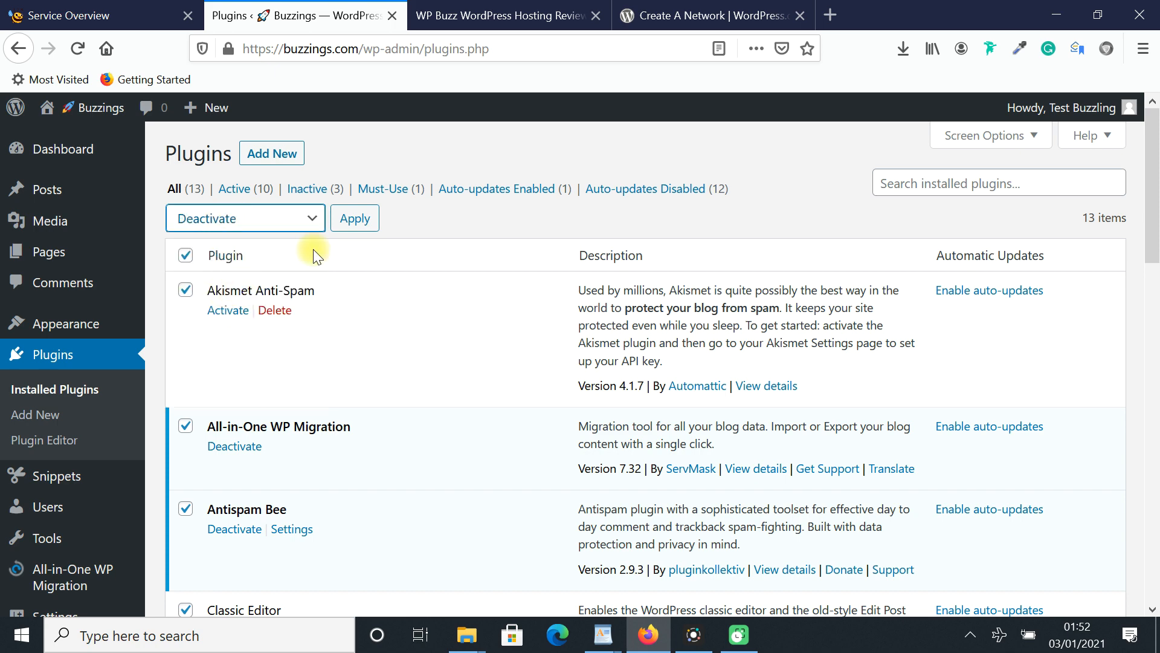
click(356, 222)
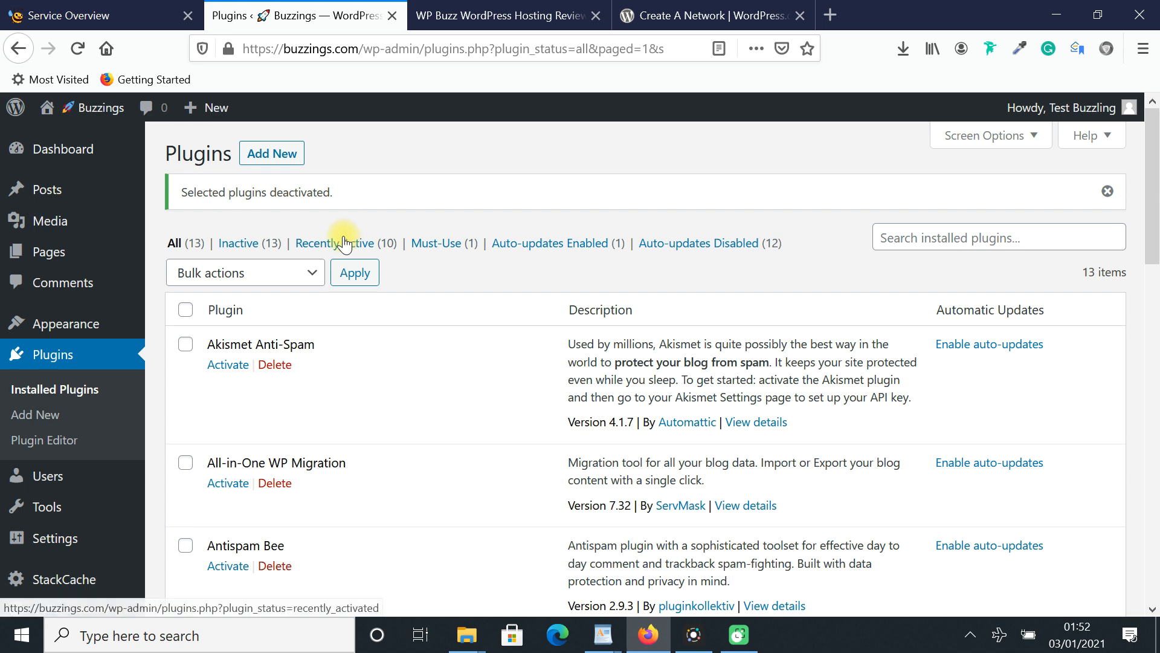
Check the site's permalink structure against the Pretty Permalinks requirement in Step 1 of the Create A Network guide.
mouse_move(98, 537)
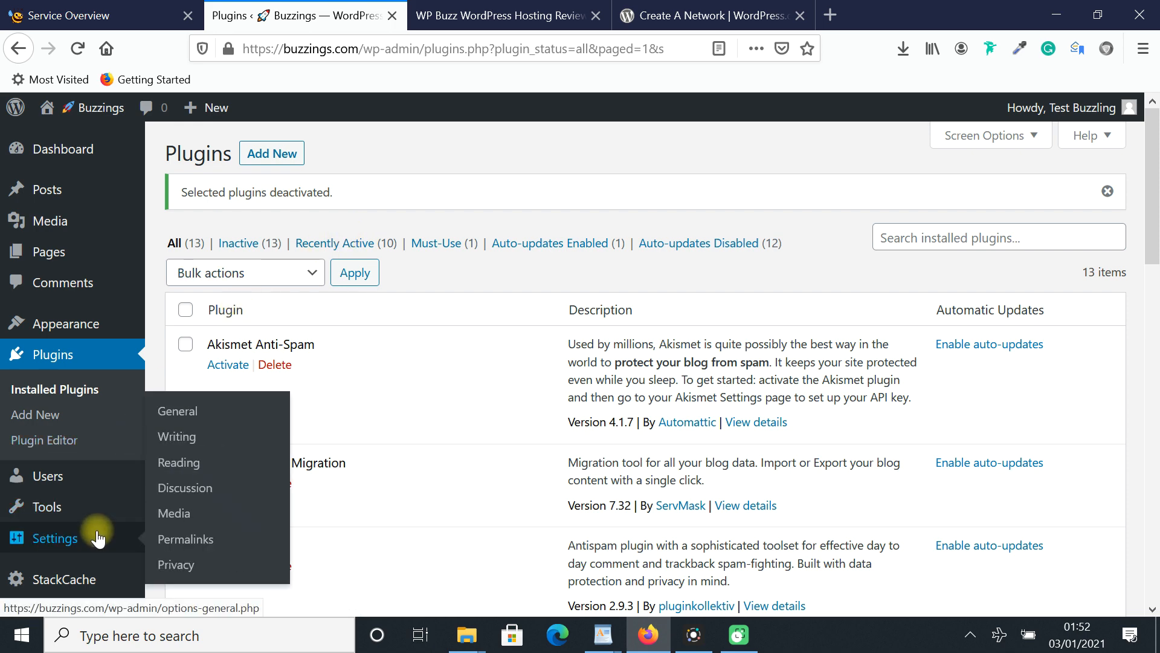
click(172, 546)
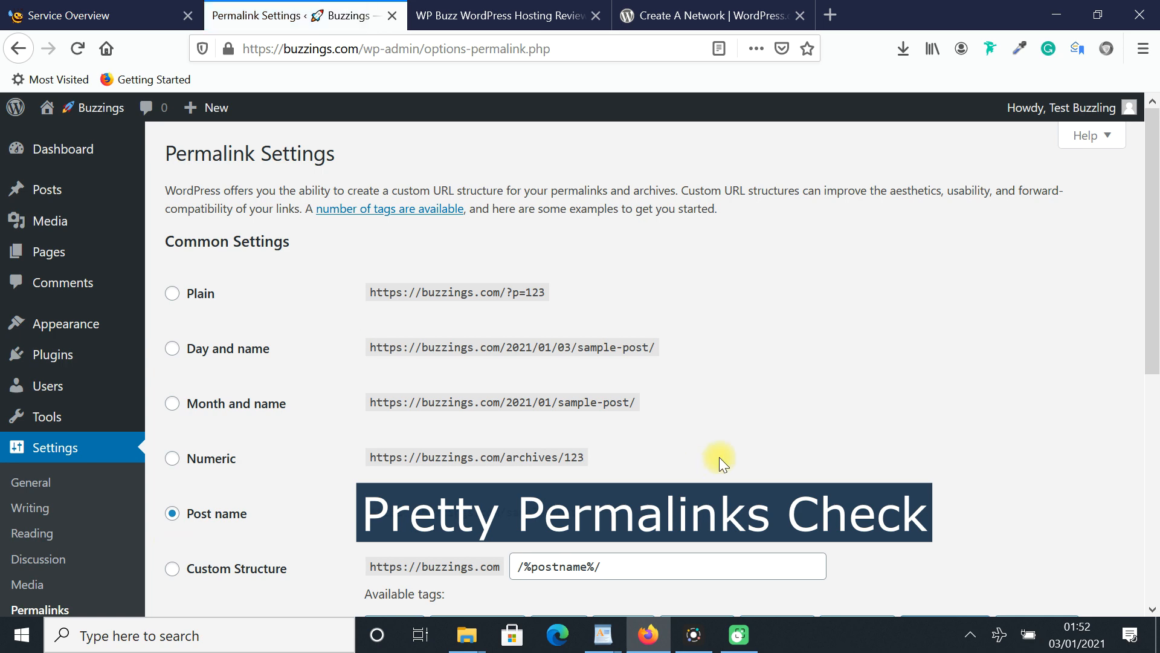
scroll(493, 332, down, 3)
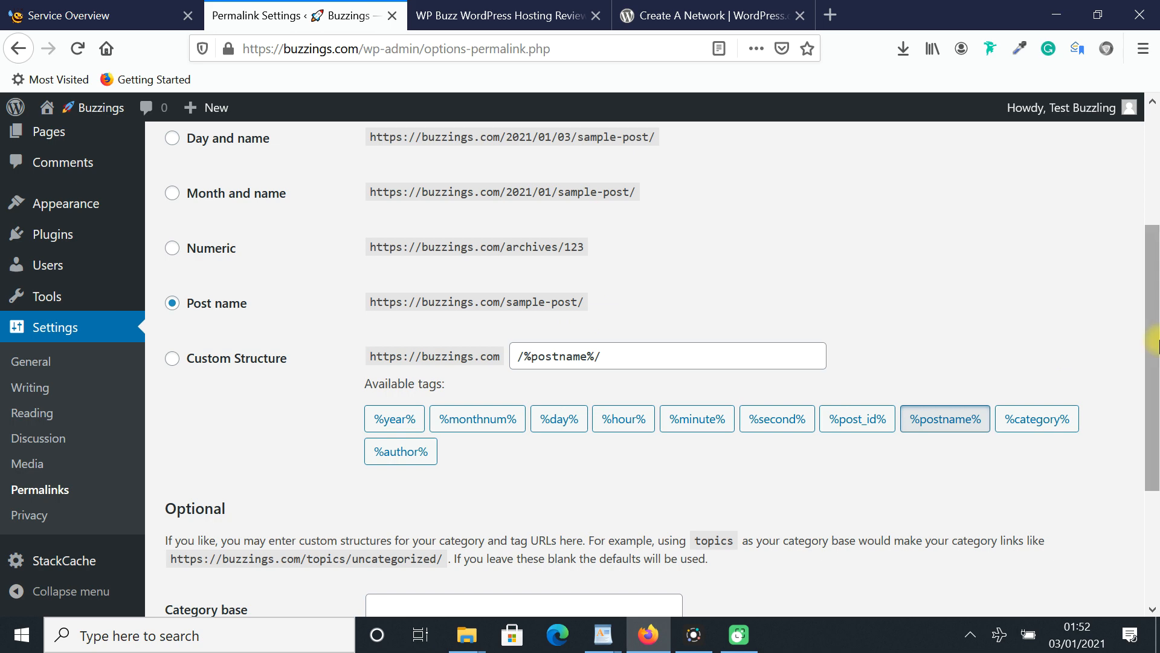
scroll(578, 324, down, 2)
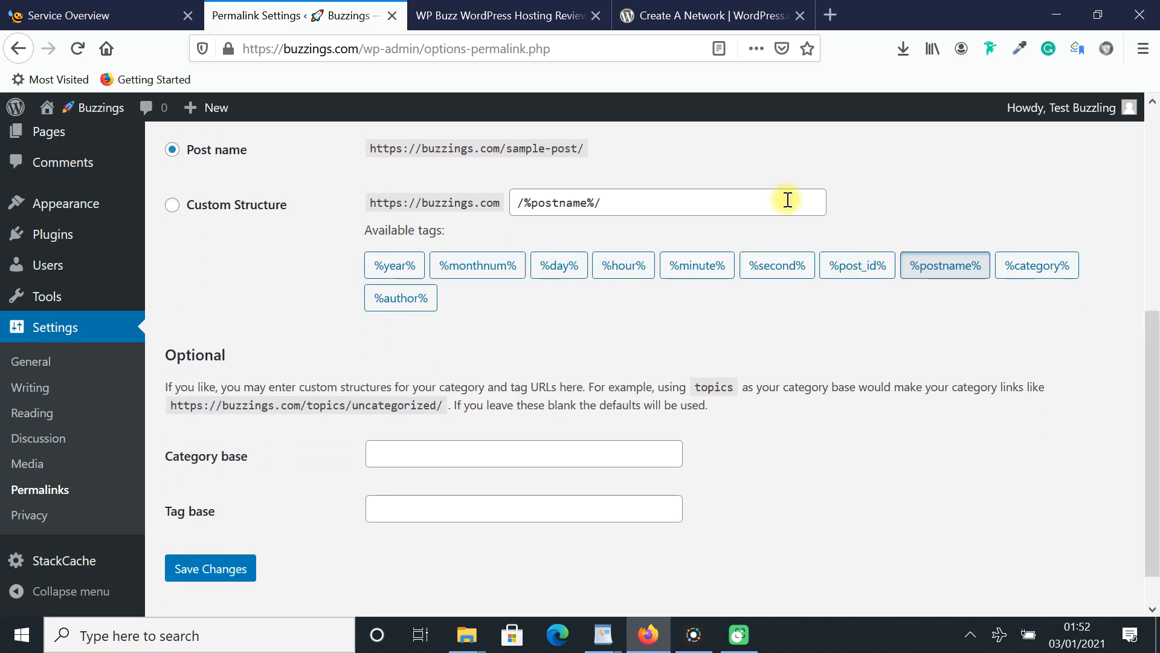
click(664, 12)
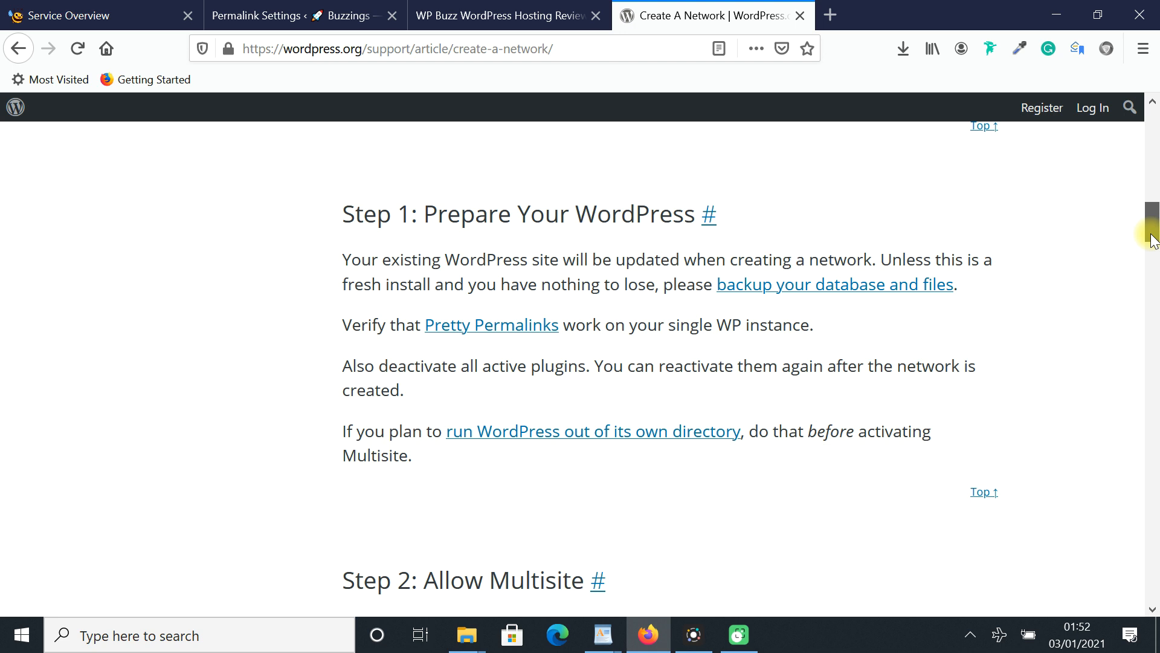
drag(1154, 240, 1154, 242)
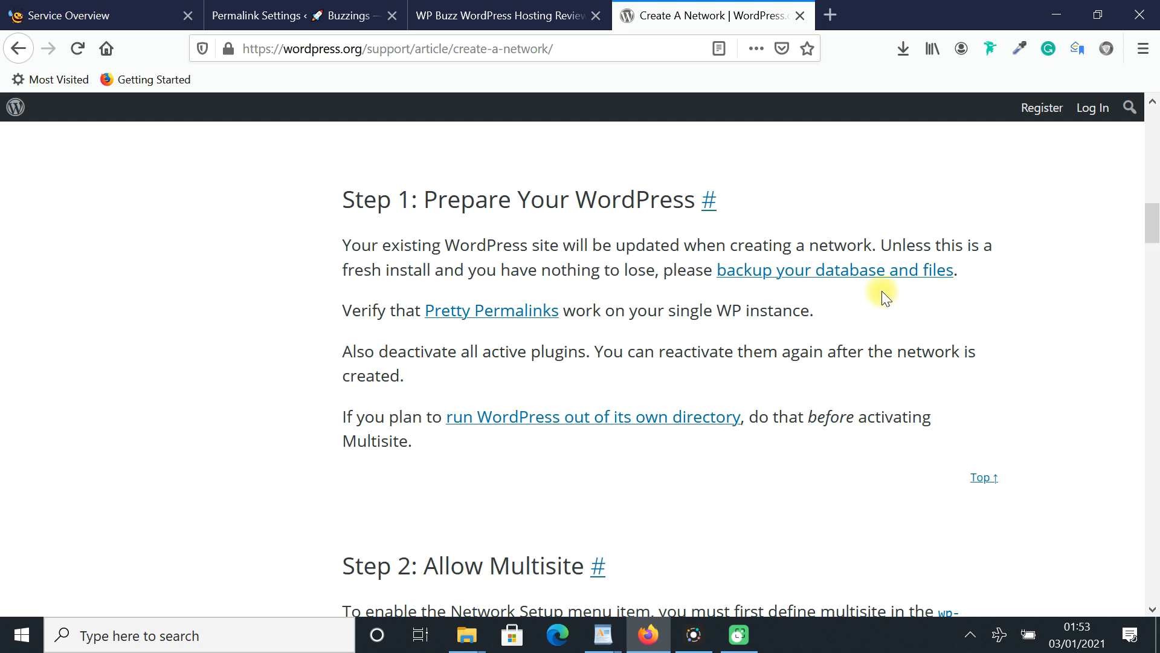
Return to the buzzings.com admin area and reopen the list of installed plugins.
click(307, 9)
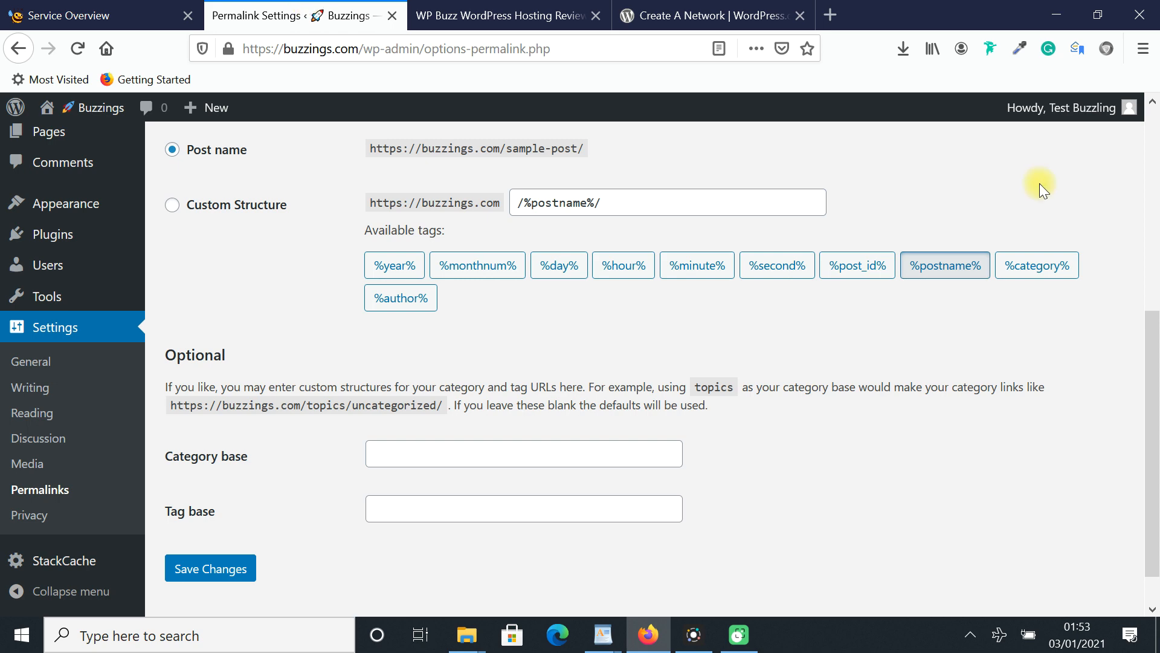
drag(1153, 401, 1154, 197)
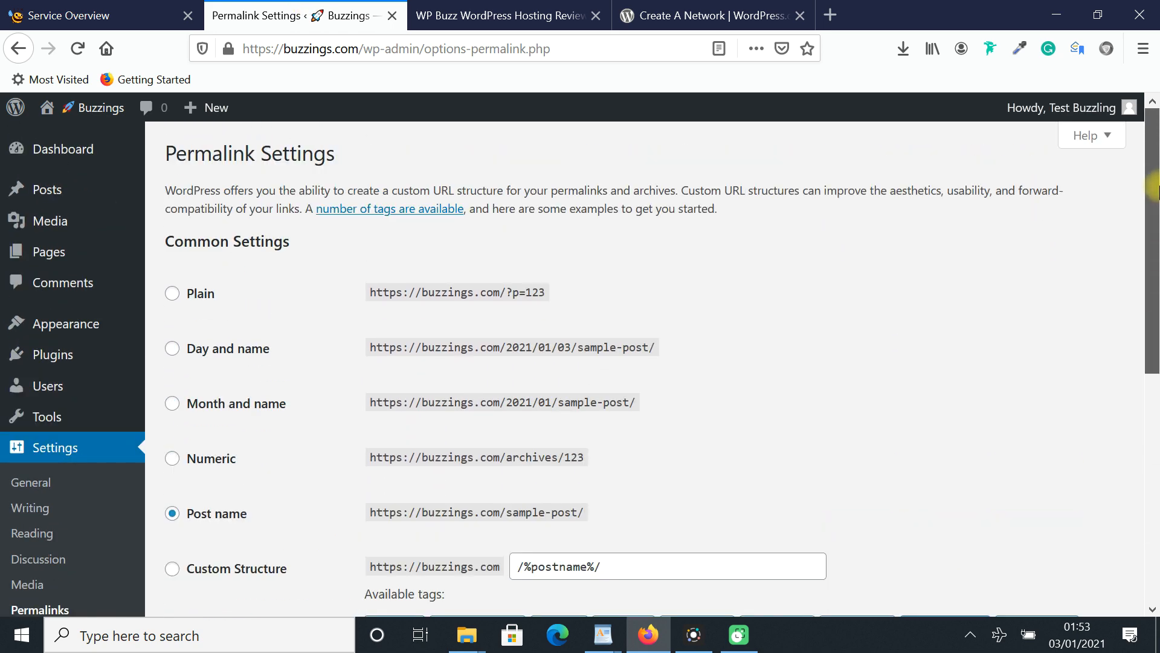
mouse_move(115, 358)
click(161, 357)
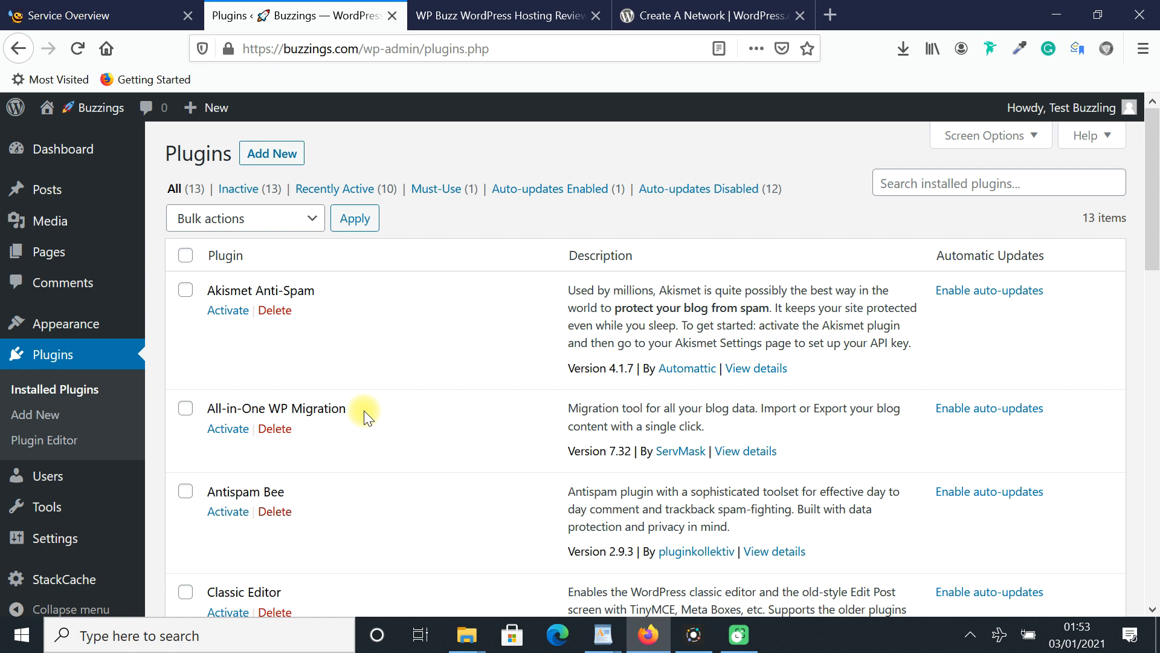
Inspect the live buzzings.com home page down to the Google Speed Test section, and return to the plugins list.
click(478, 15)
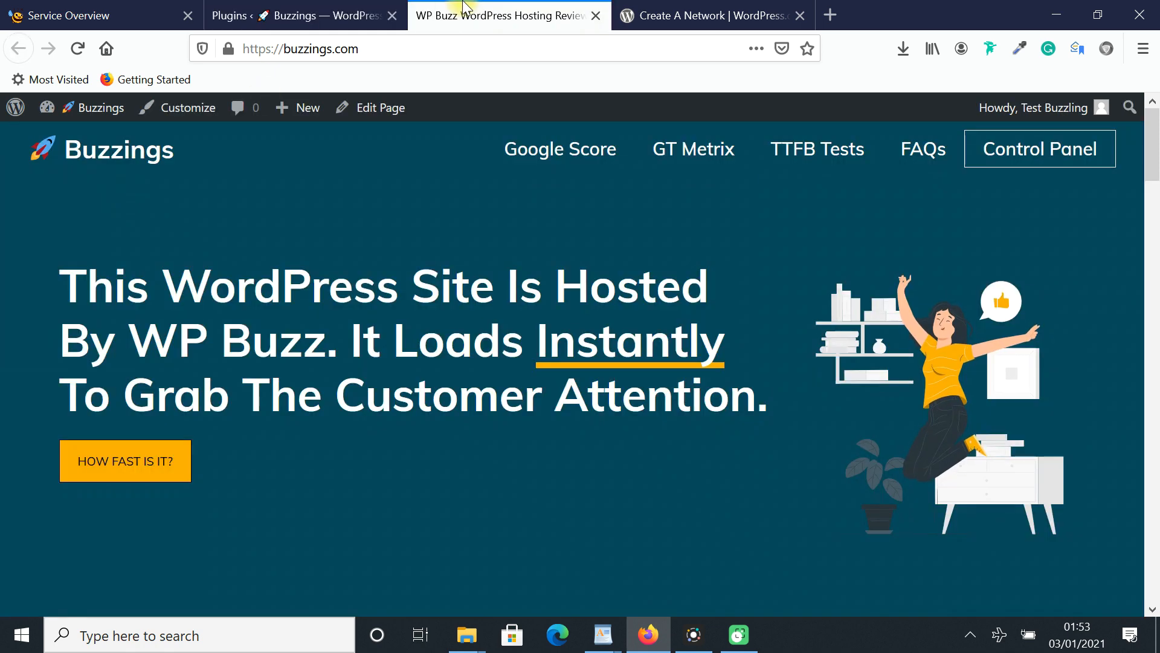
drag(1156, 171, 1154, 298)
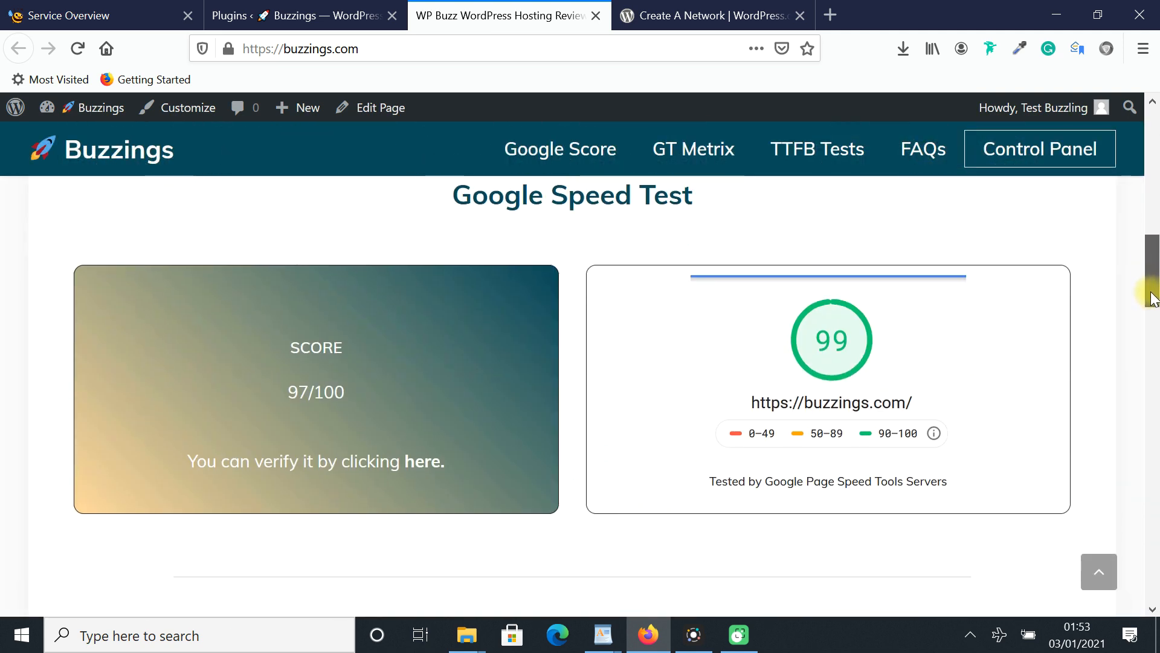
drag(1154, 298, 1154, 165)
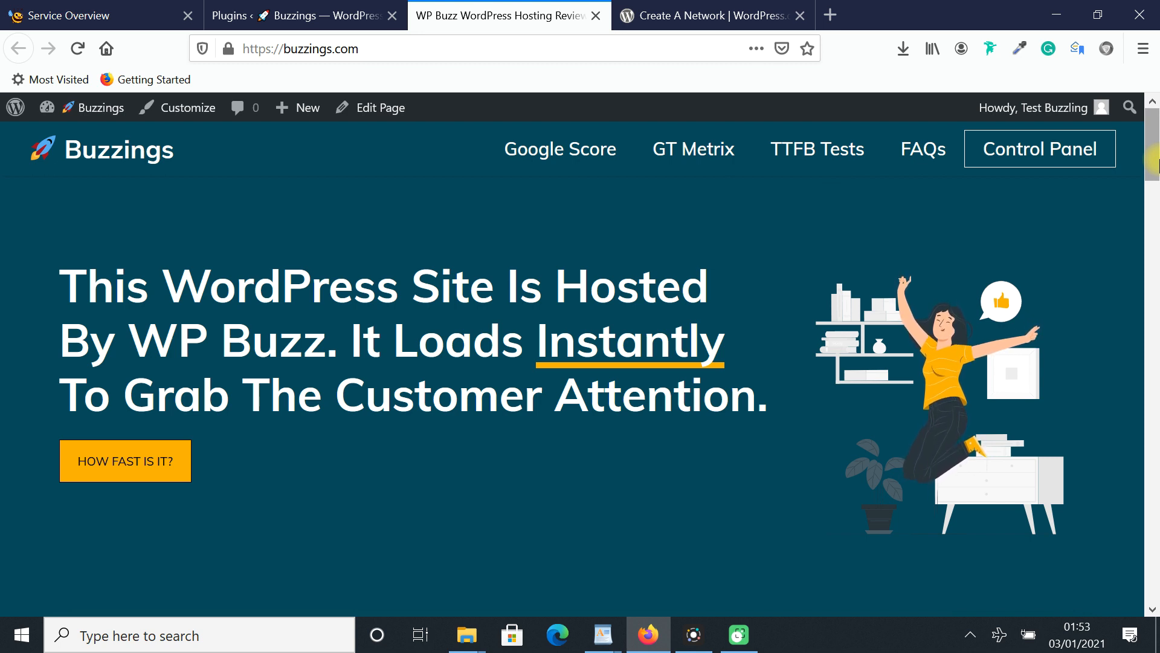
click(353, 7)
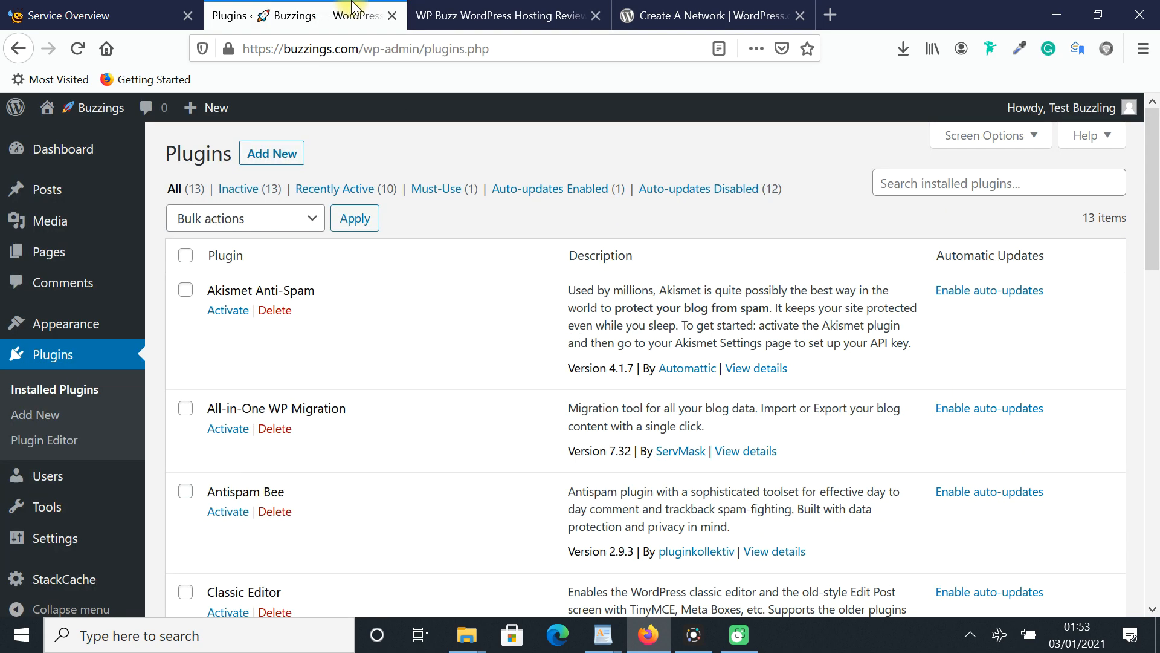
Read Step 2: Allow Multisite in the Create A Network guide for the line to add to wp-config.php.
click(779, 8)
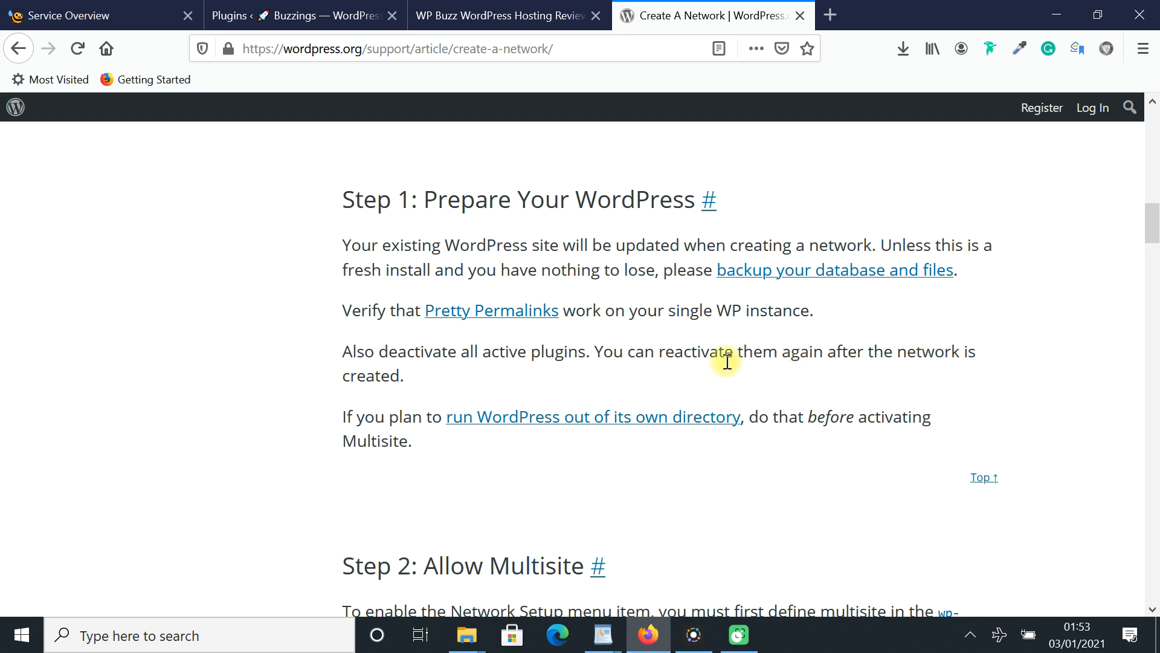
drag(1155, 237, 1155, 267)
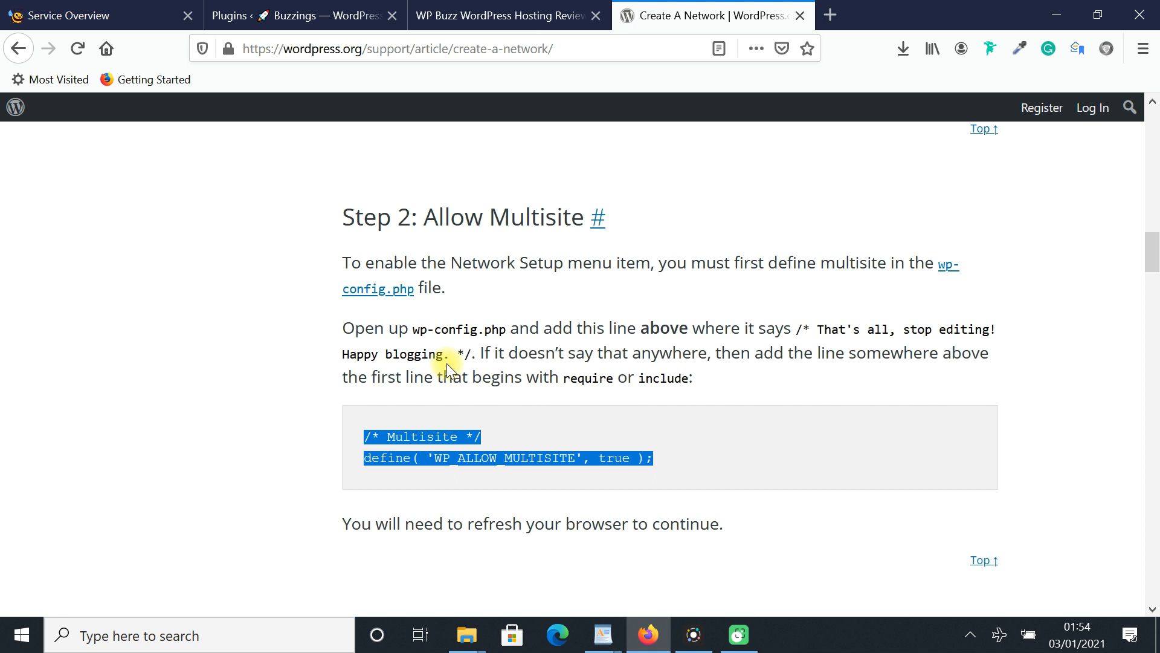
Copy the Step 2 Multisite lines from the guide and open public_html/wp-config.php in the WP Buzz File Manager at its closing section.
click(513, 419)
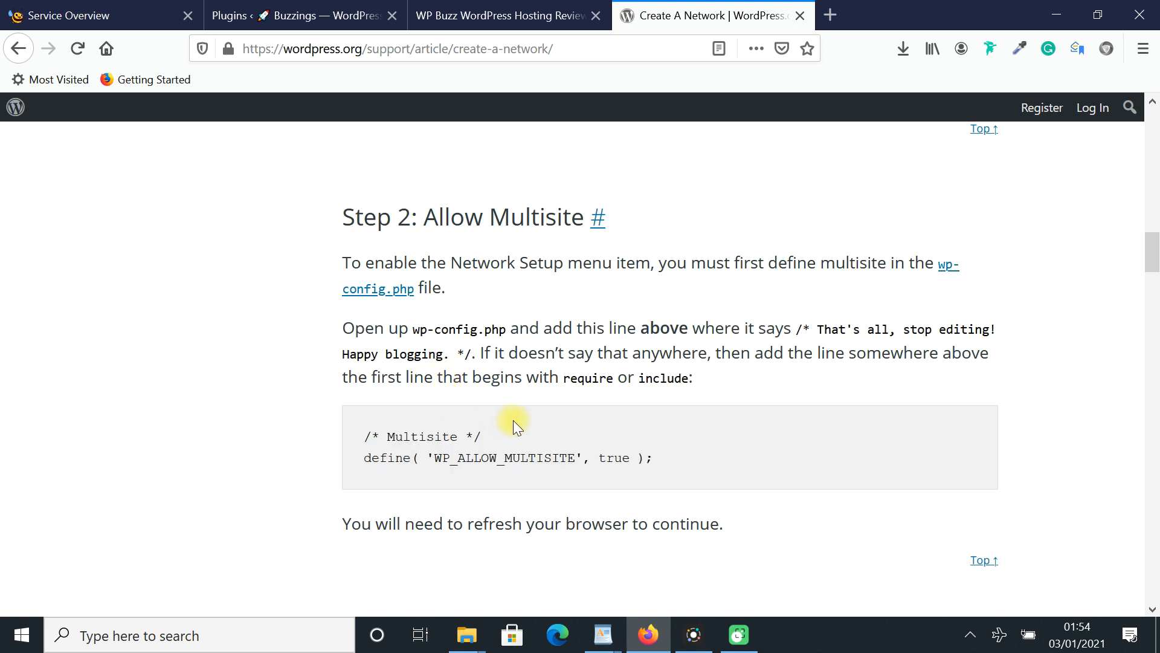
drag(360, 435, 702, 471)
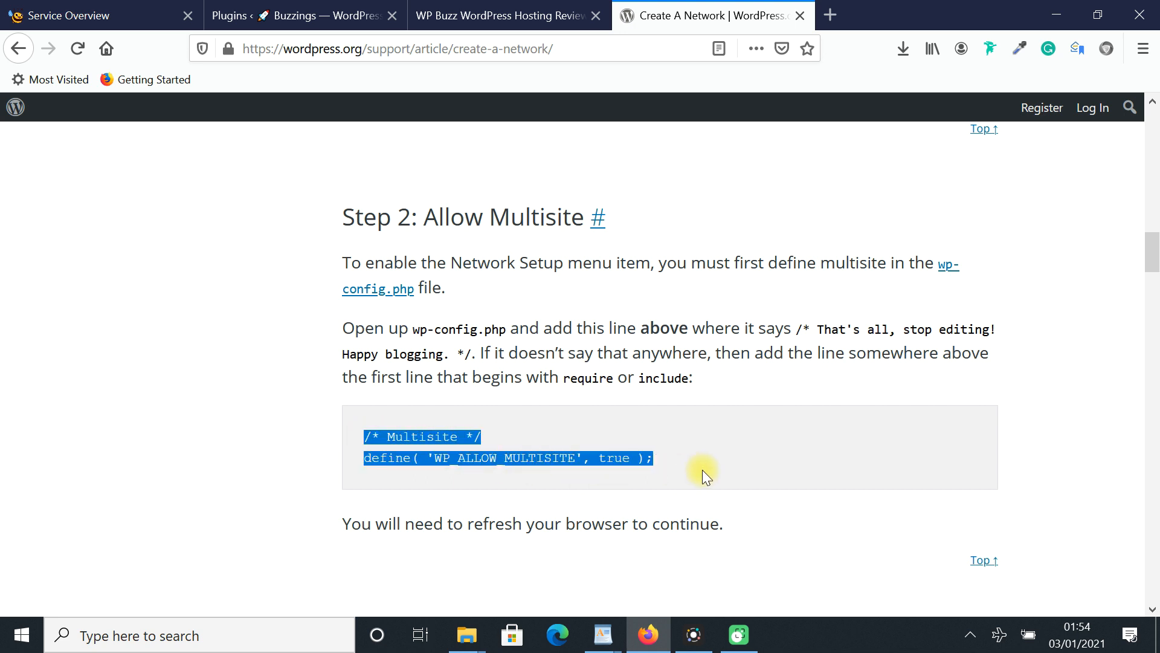
click(106, 9)
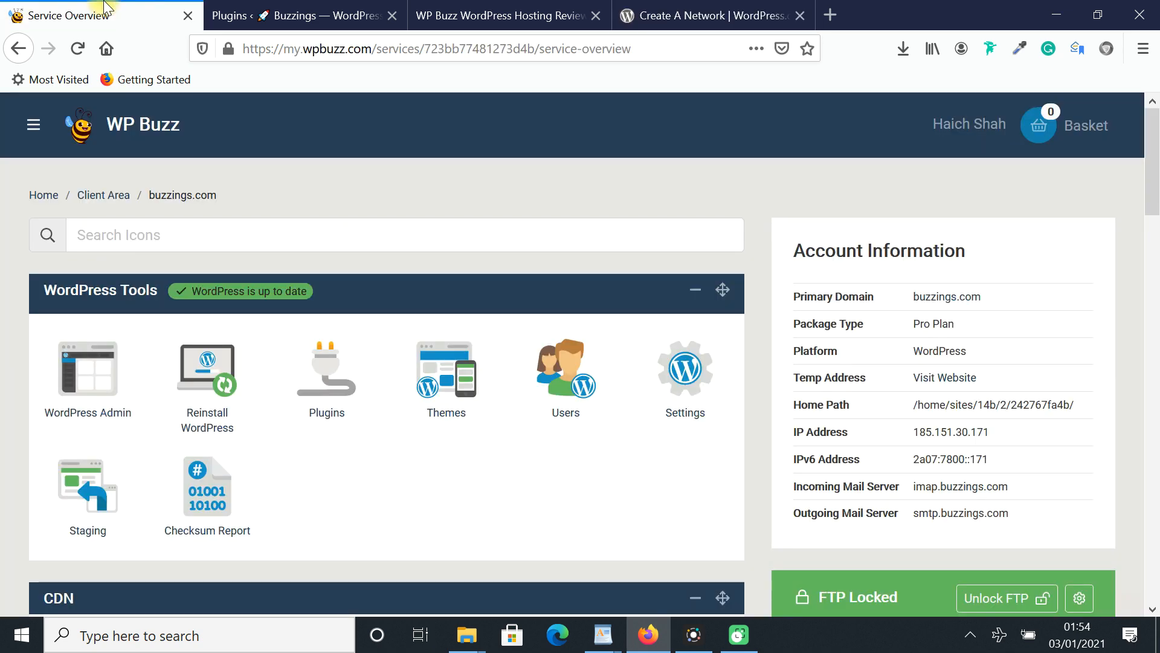
drag(1152, 142, 1155, 275)
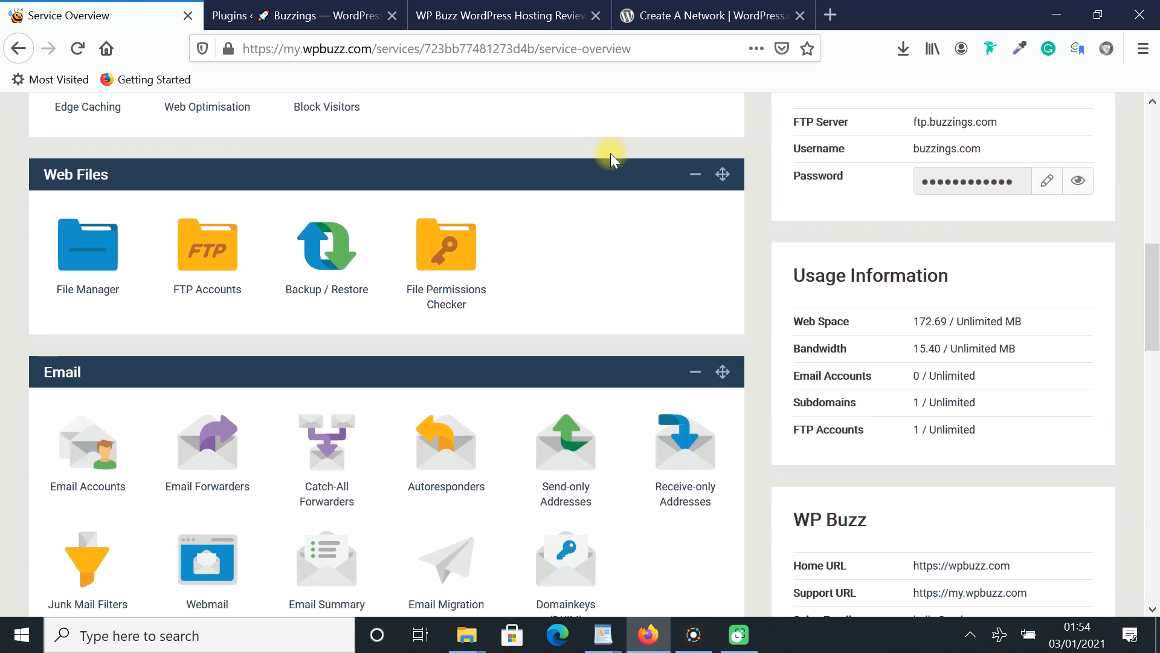
click(98, 258)
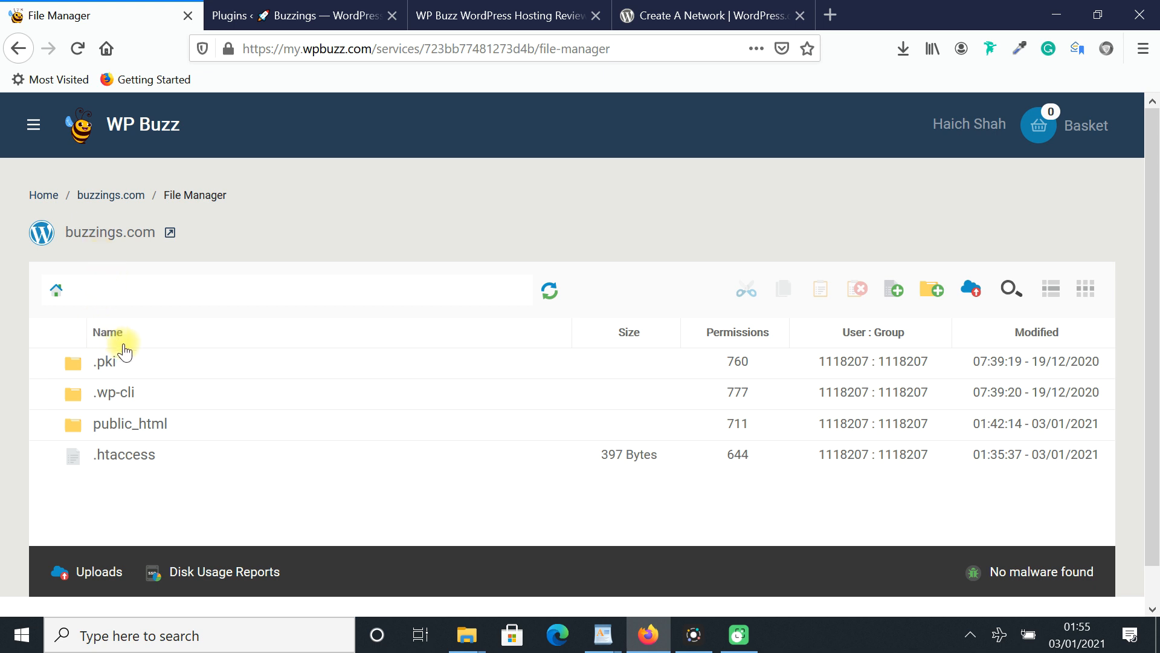
double_click(140, 423)
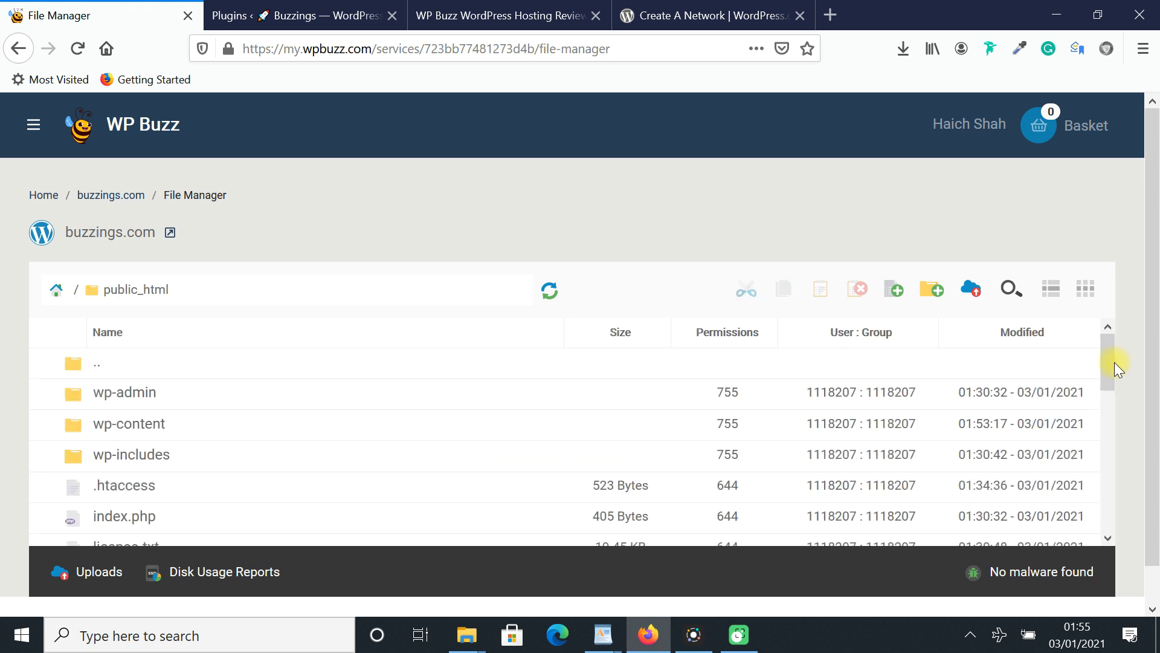
drag(1103, 359, 1101, 465)
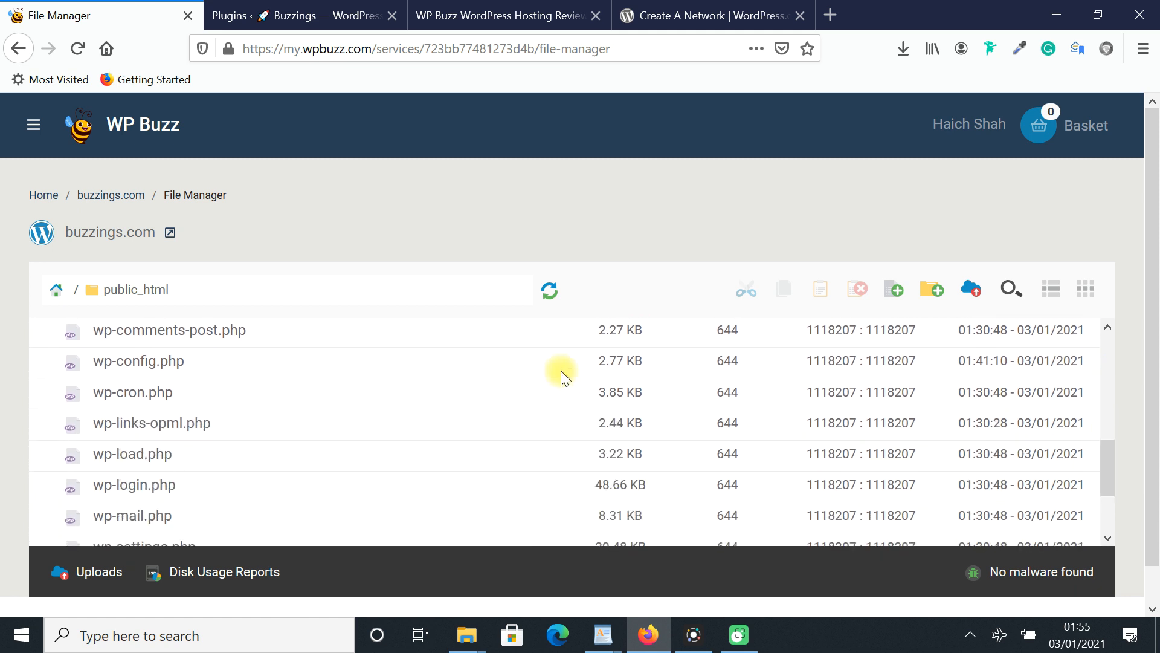
double_click(143, 366)
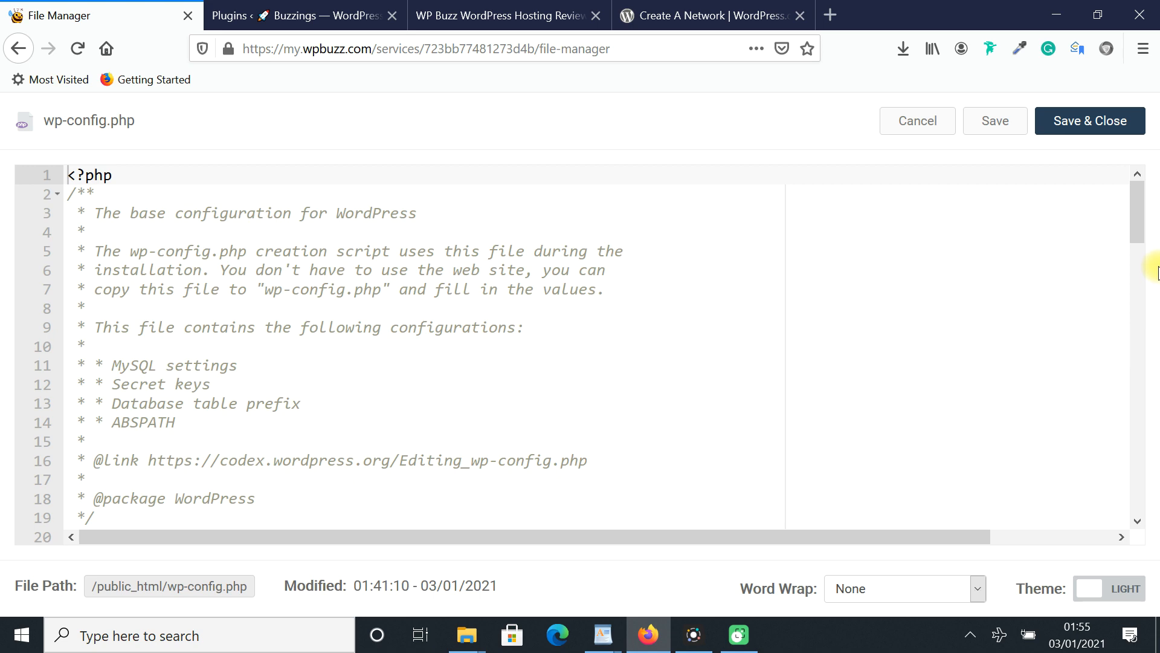
drag(1137, 234, 1136, 510)
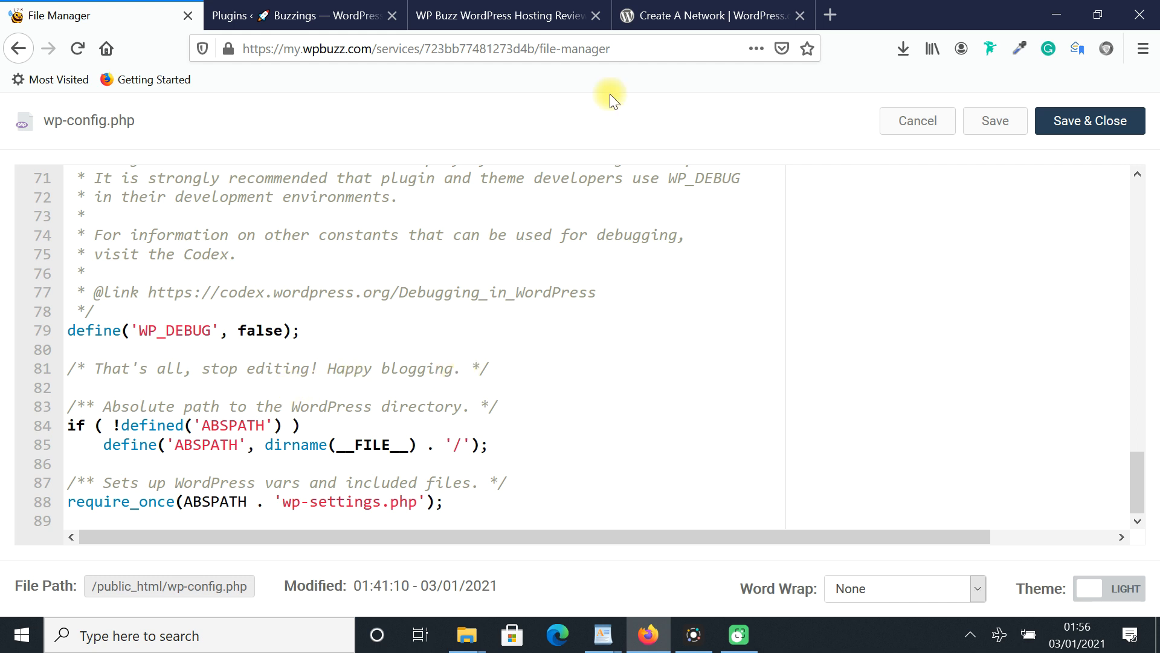
Insert "/* Multisite */" and "define( 'WP_ALLOW_MULTISITE', true );" above the "That's all, stop editing!" line in wp-config.php, then save and close it.
click(719, 15)
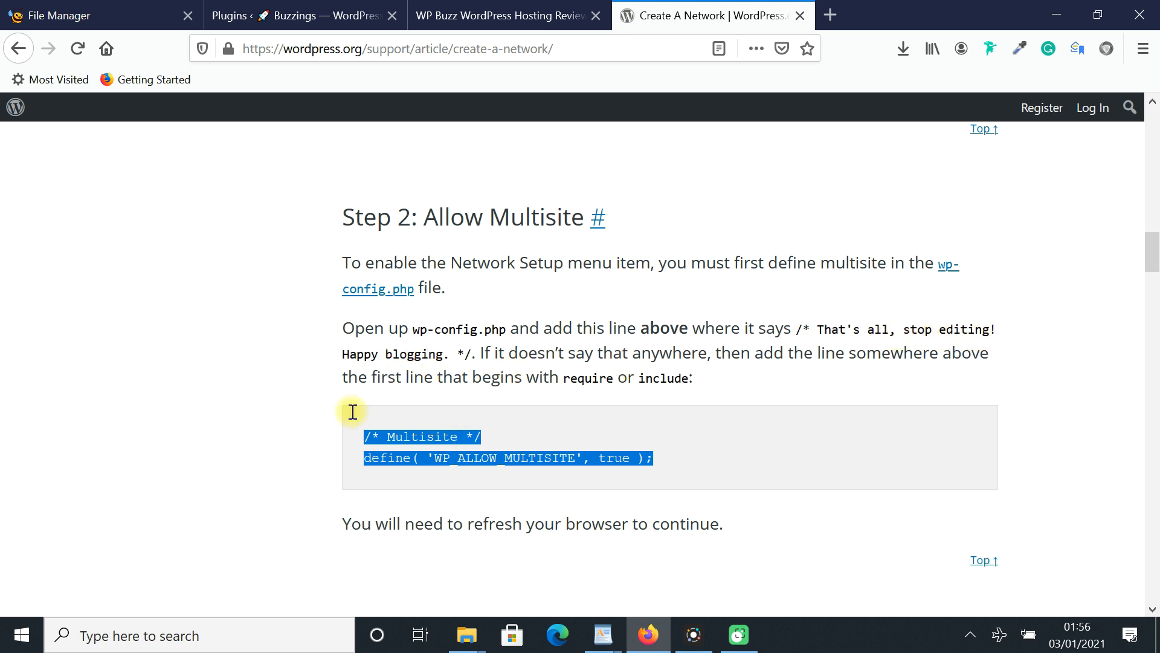
click(90, 14)
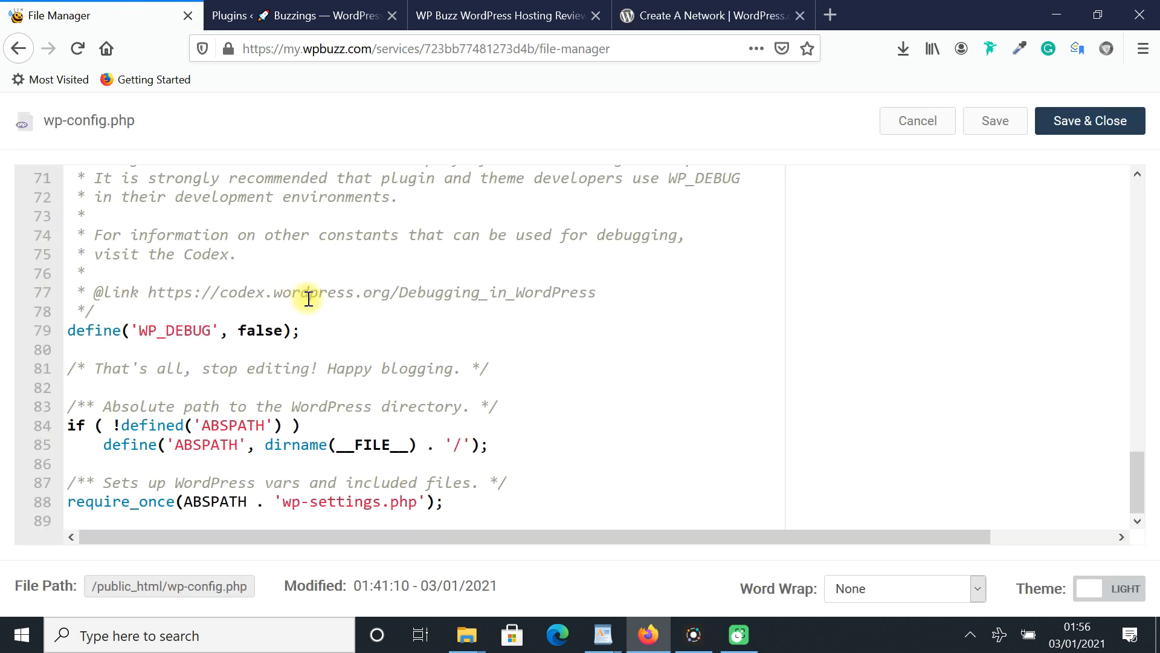
click(317, 332)
key(Return)
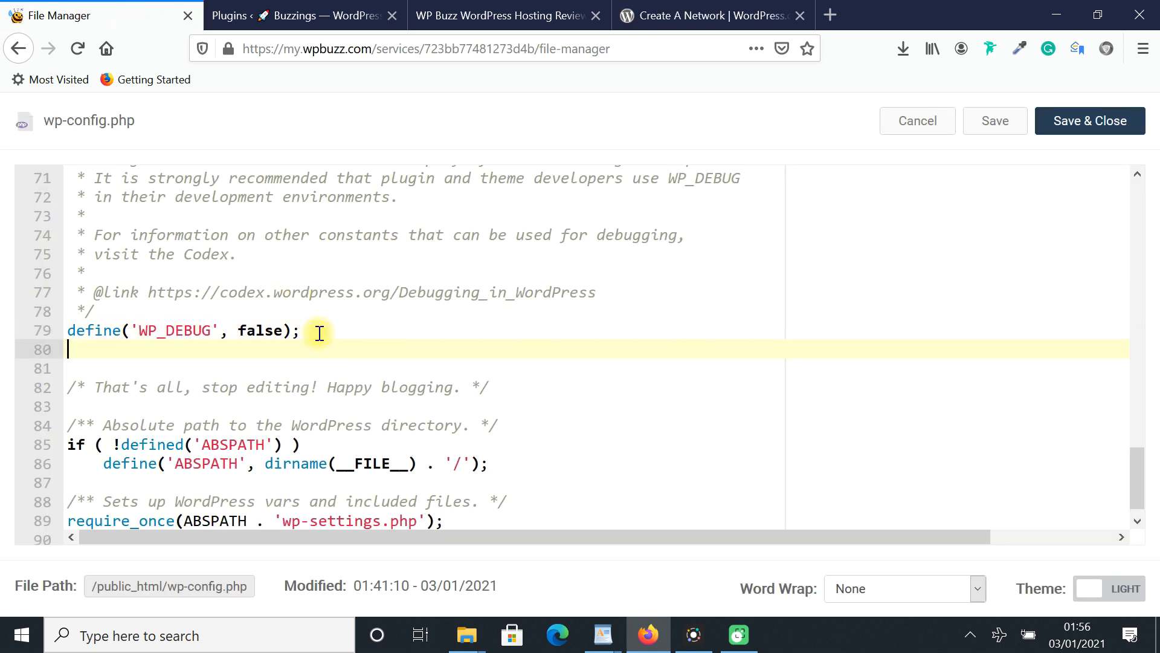
key(Down)
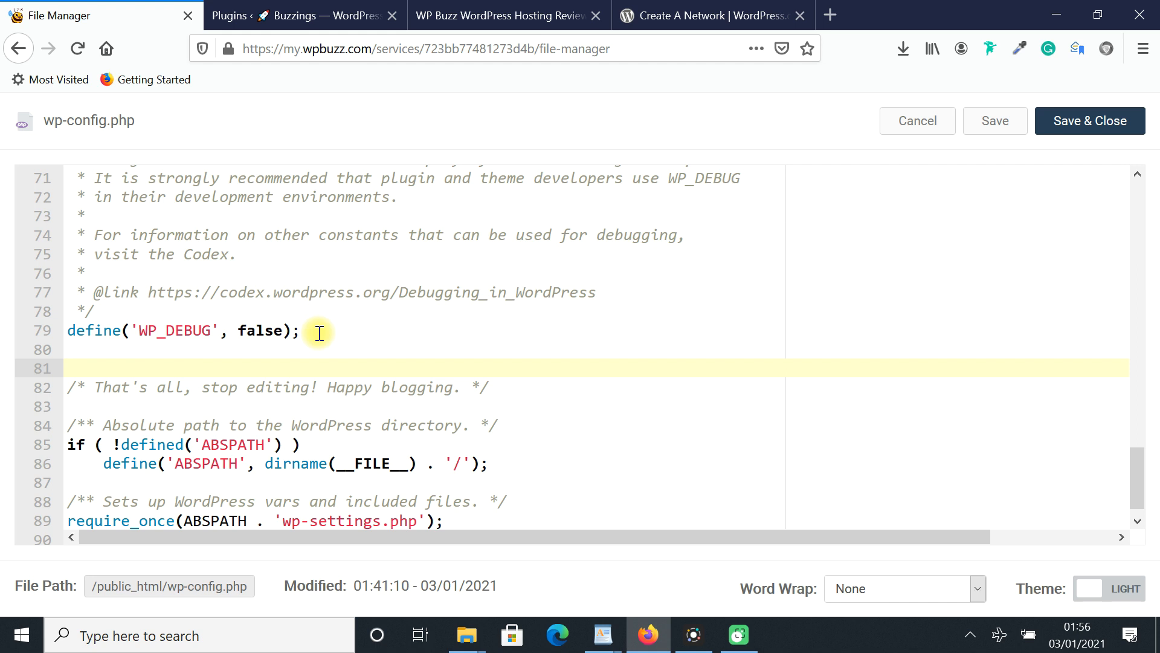
text(/* Multisite */ define( 'WP_ALLOW_MULTISITE', true );)
click(319, 333)
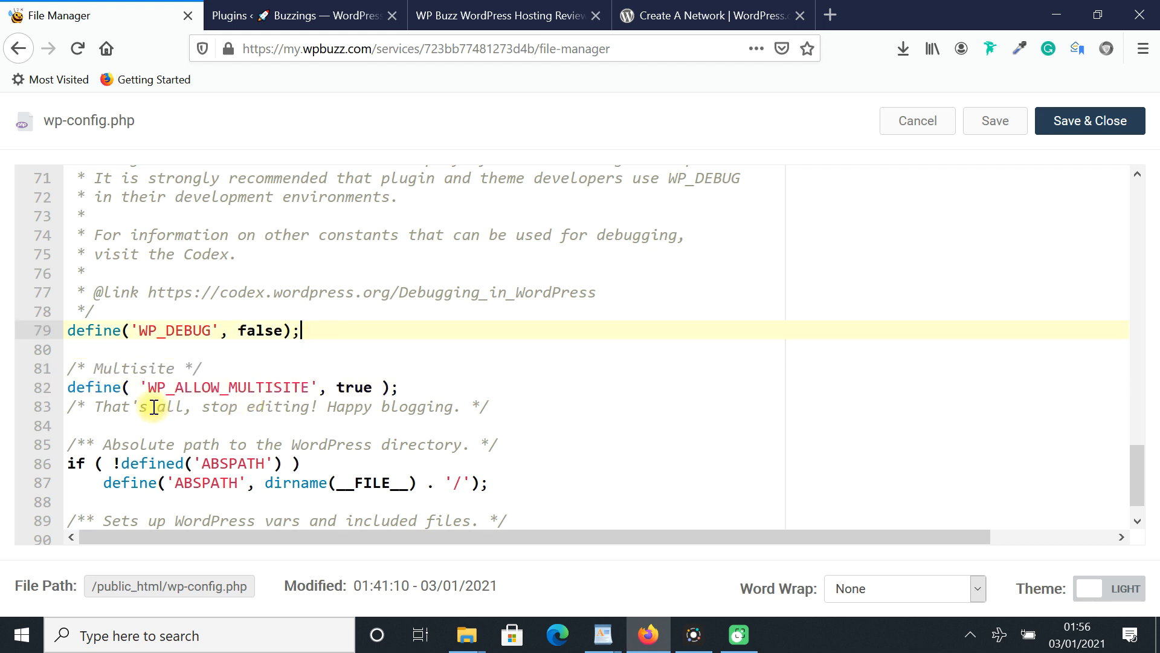
click(1085, 131)
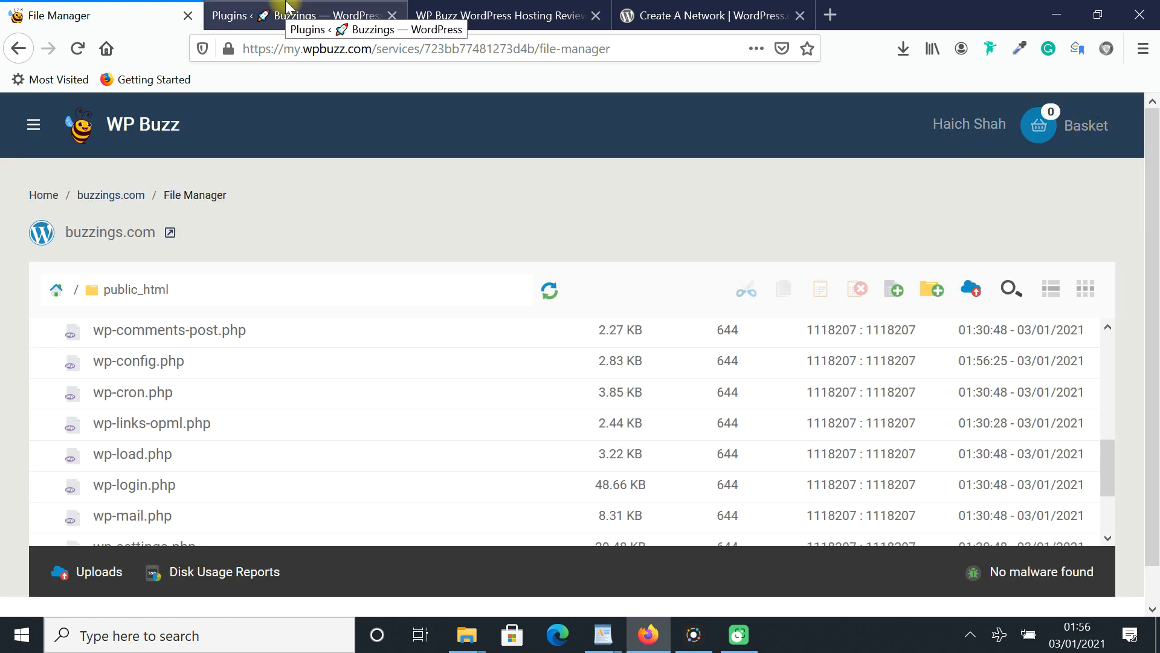
Open Network Setup in the buzzings.com admin area and install the network with the prefilled network details.
click(286, 6)
mouse_move(95, 146)
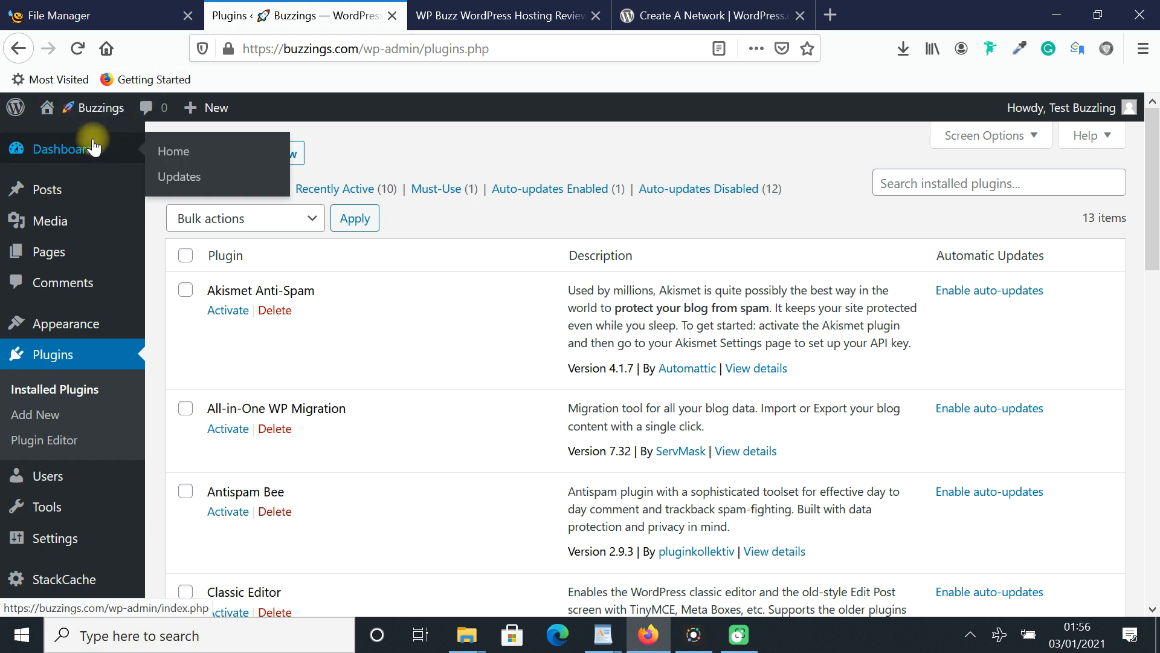
click(93, 146)
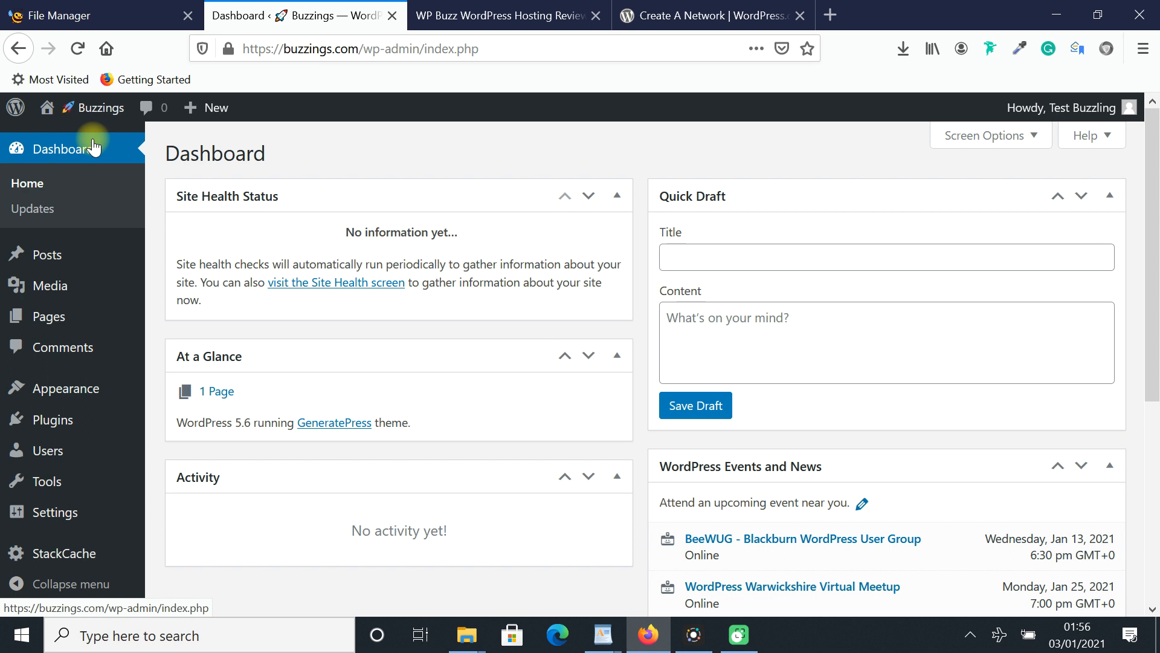
mouse_move(58, 488)
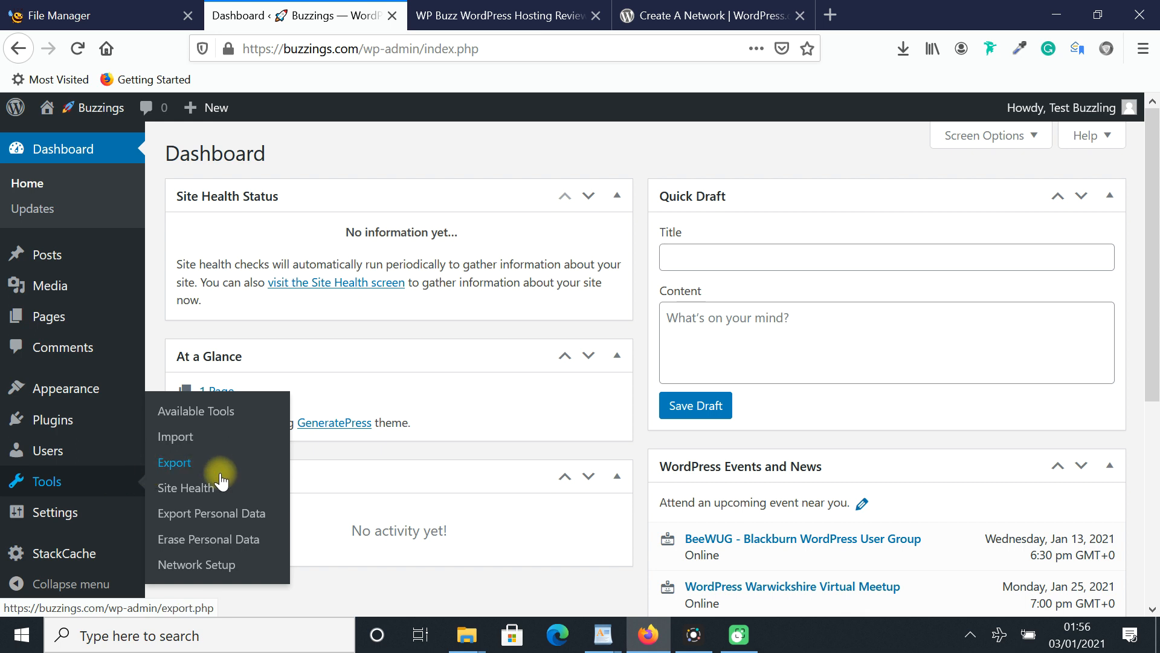
click(233, 569)
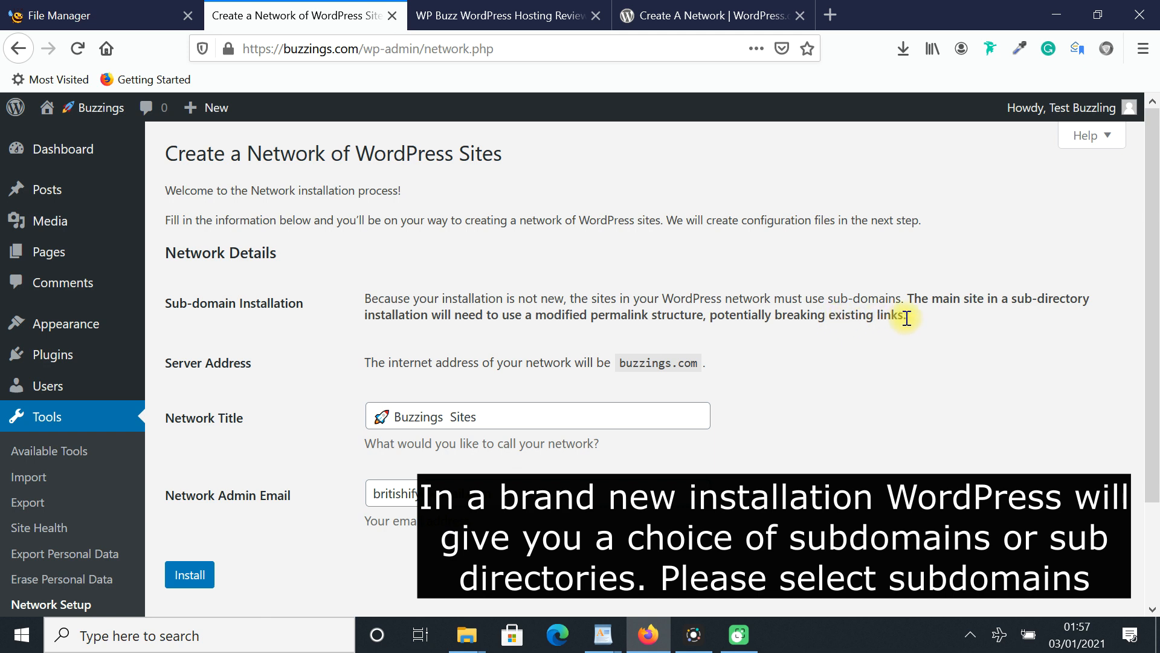
click(192, 575)
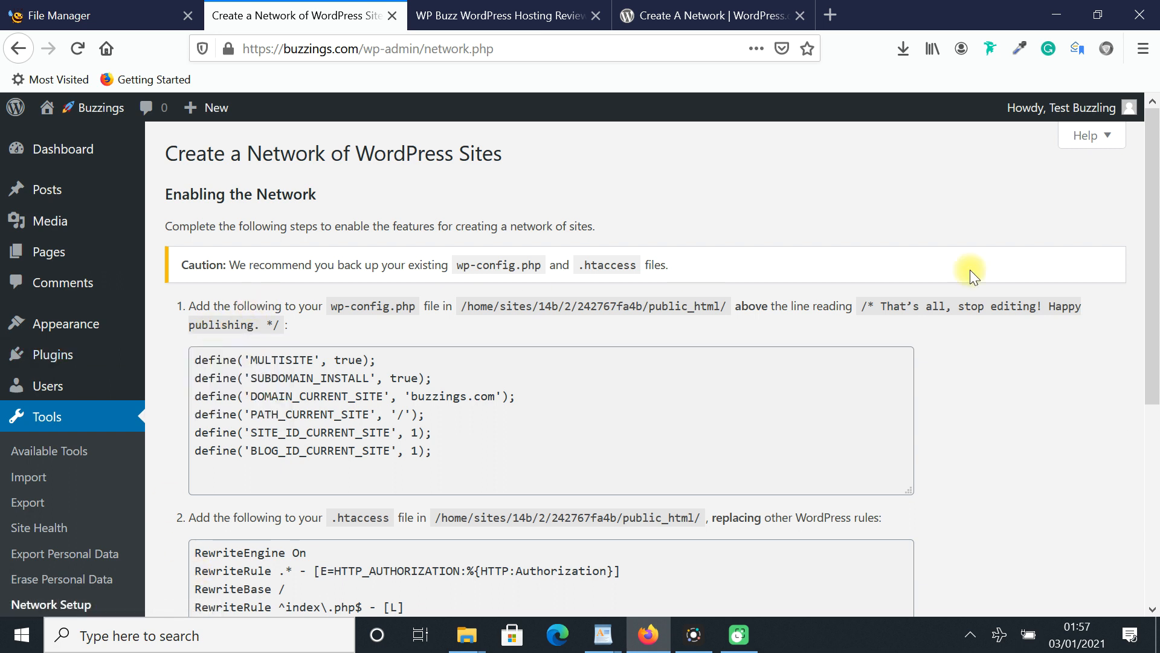
Copy the six network define lines that Network Setup provides for wp-config.php.
drag(1154, 255, 1154, 361)
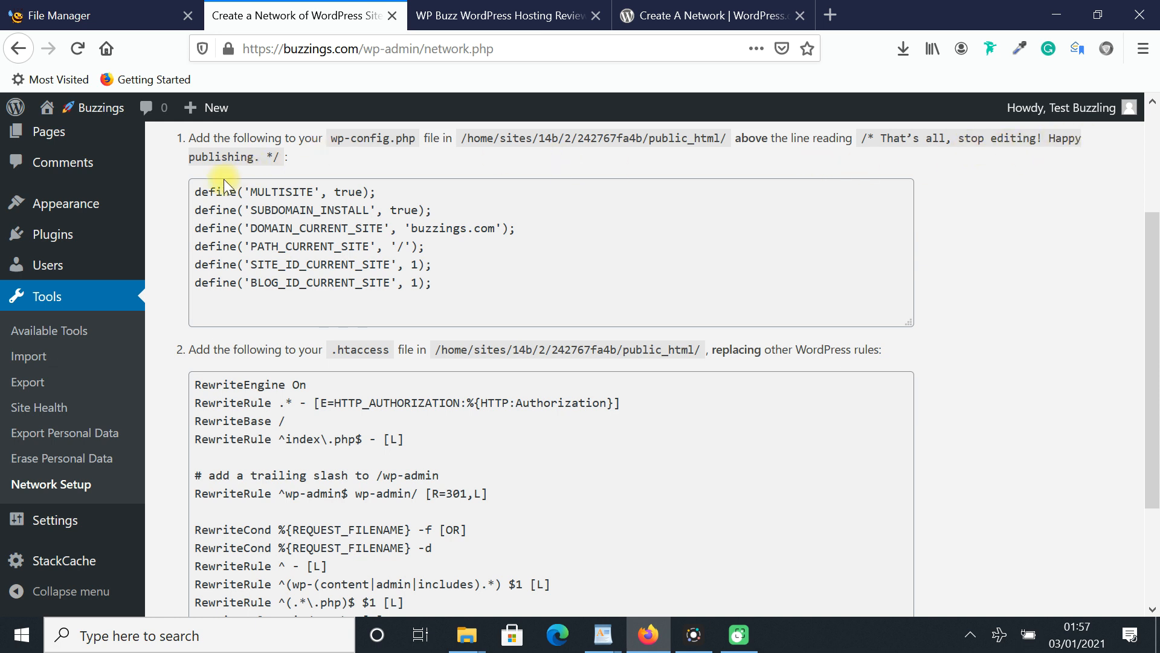
drag(194, 192, 481, 319)
key(ctrl+c)
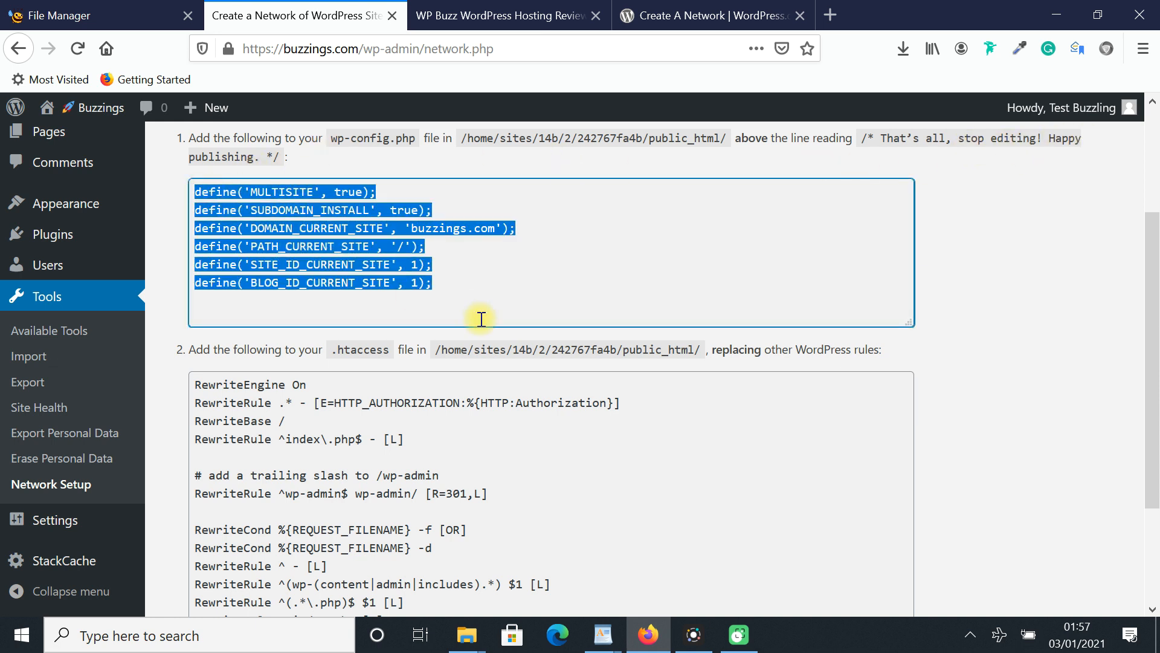
Paste the copied network define lines directly after the WP_ALLOW_MULTISITE definition in wp-config.php, then save and close the file.
click(116, 11)
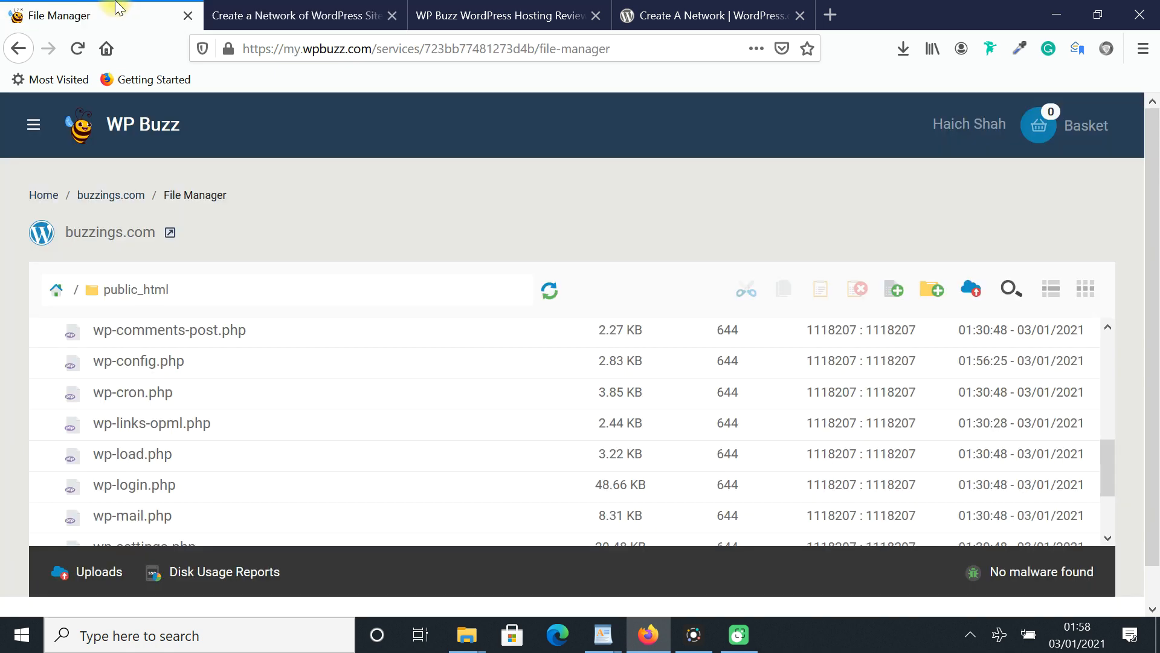
double_click(168, 365)
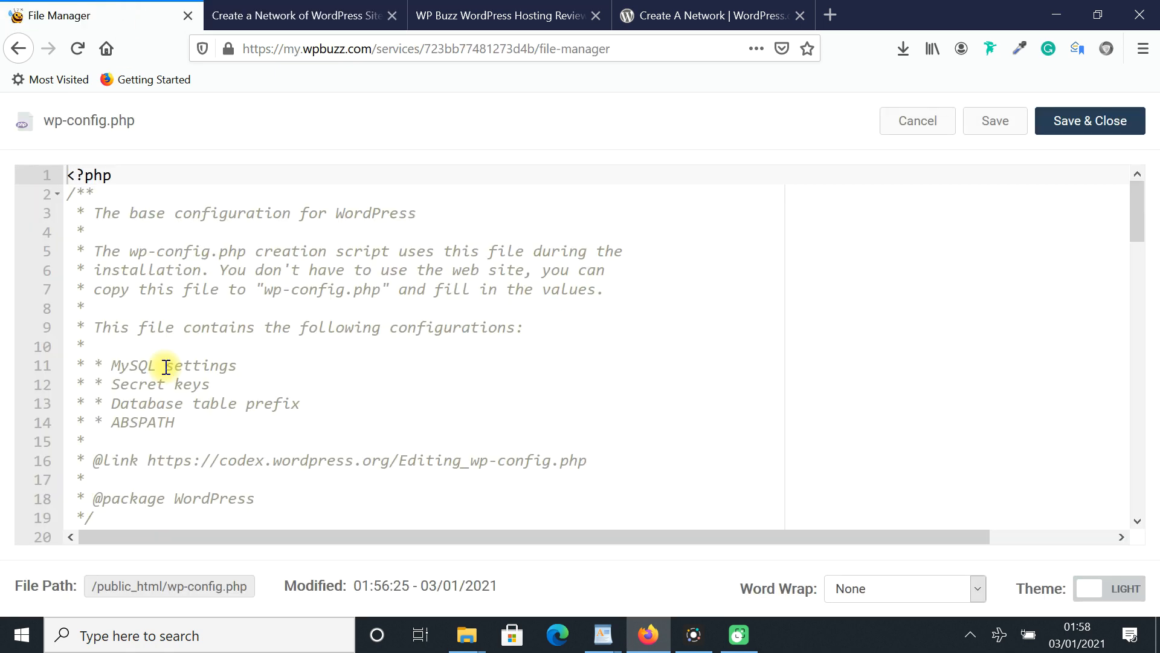
drag(1136, 227, 1150, 510)
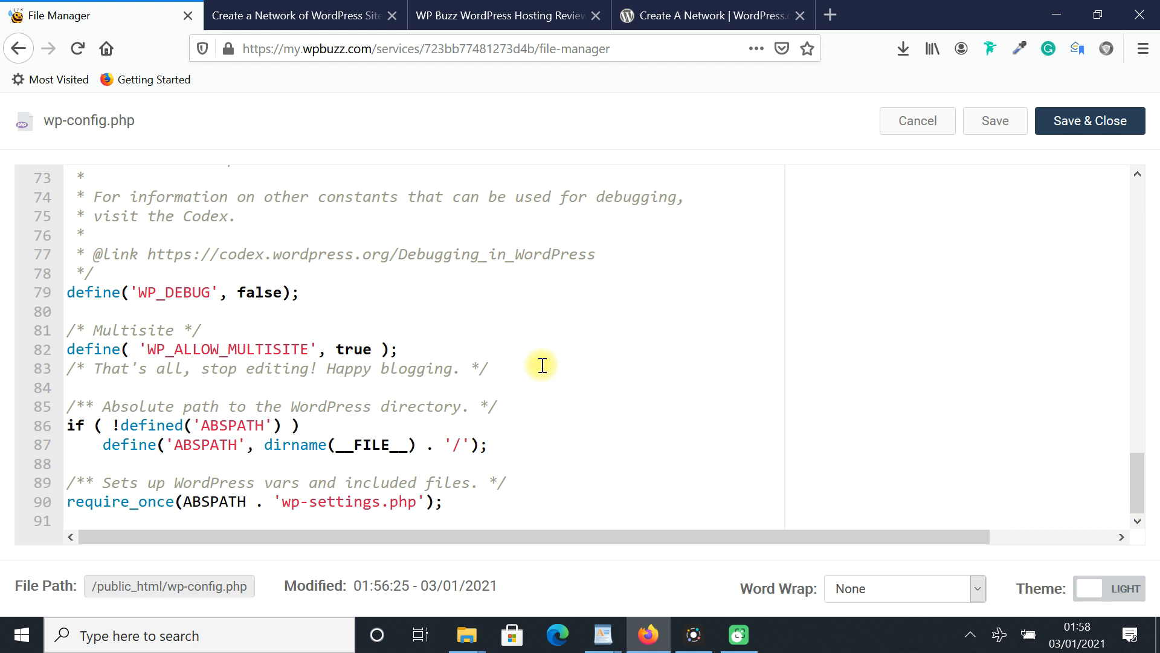
click(448, 348)
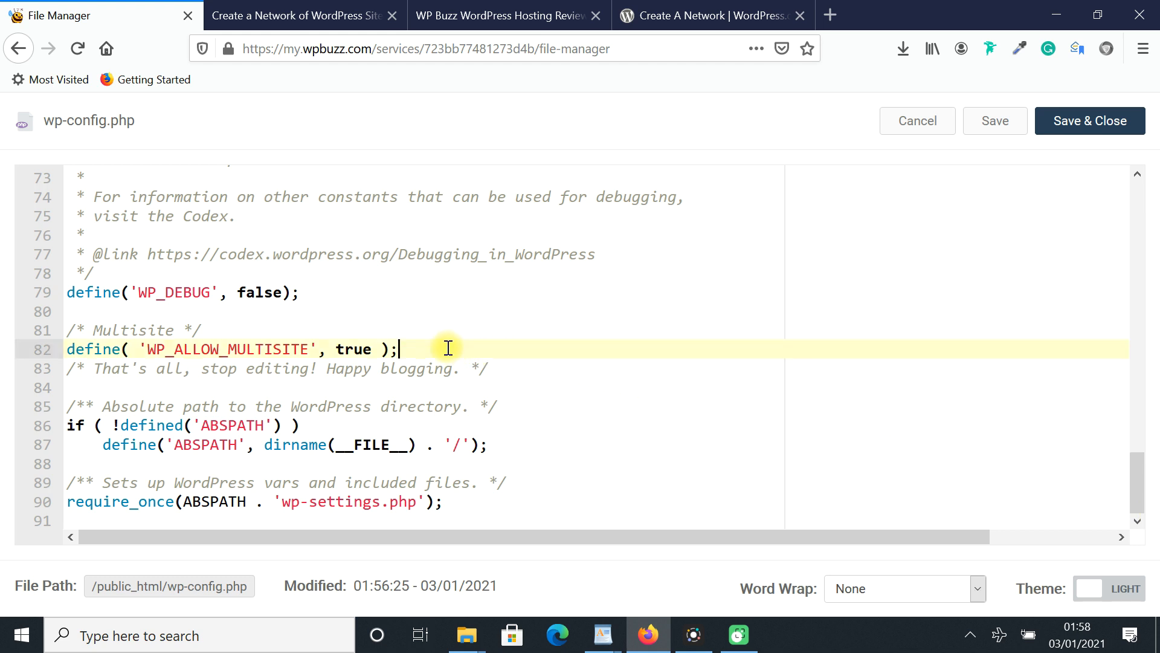
key(Return)
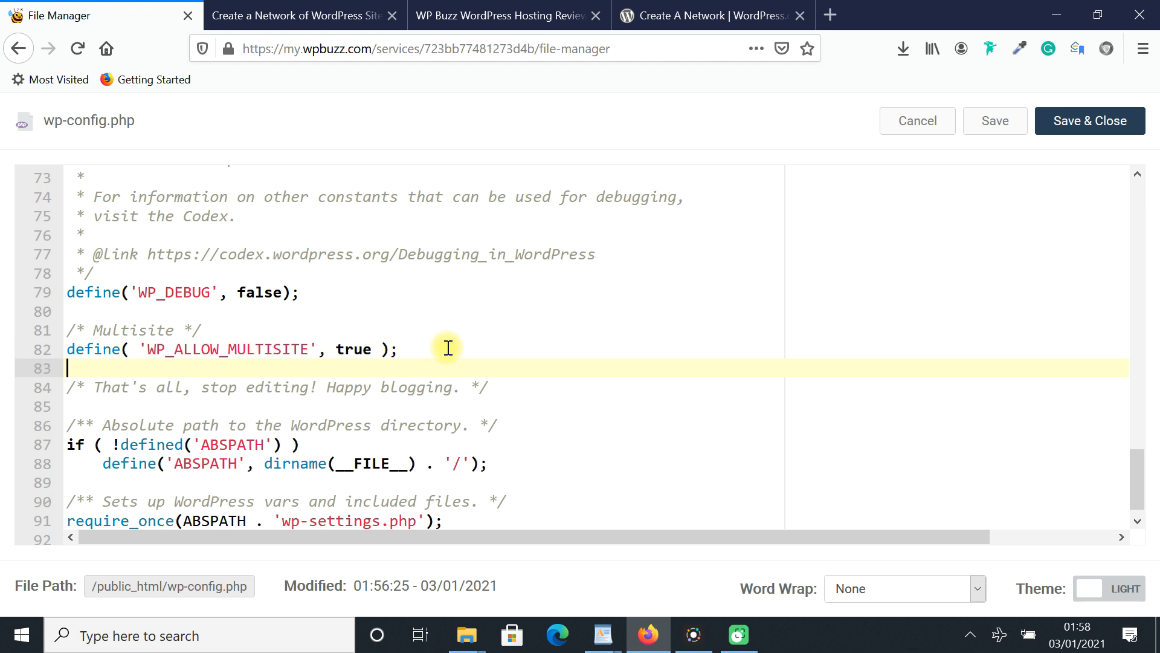
key(BackSpace)
key(ctrl+v)
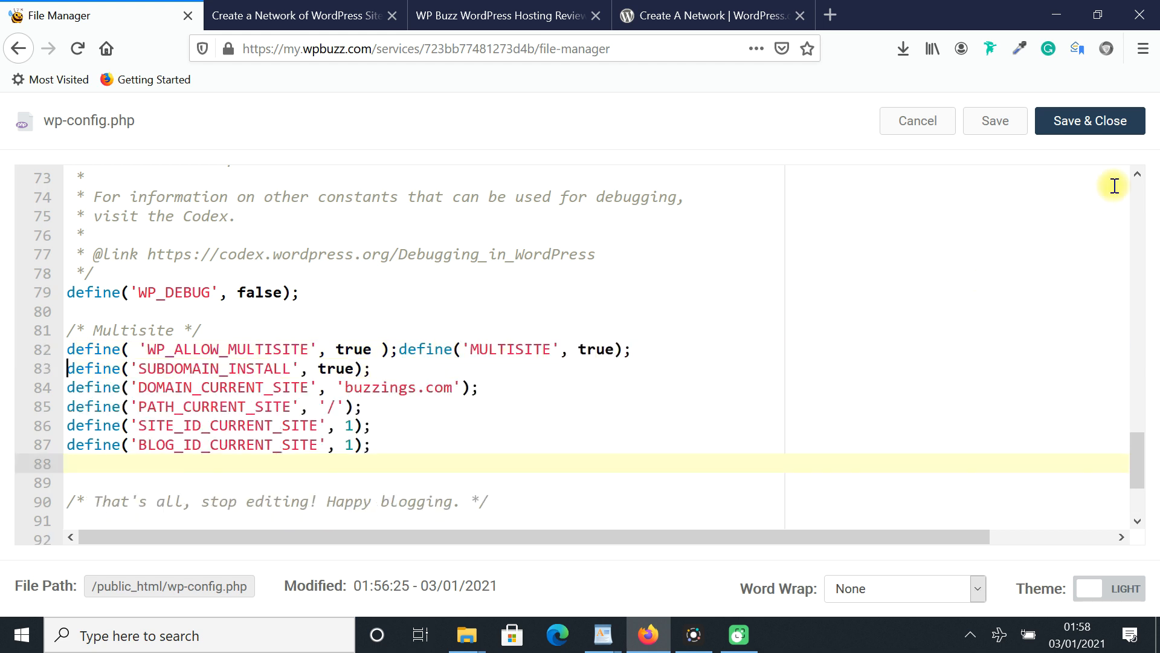
click(1092, 124)
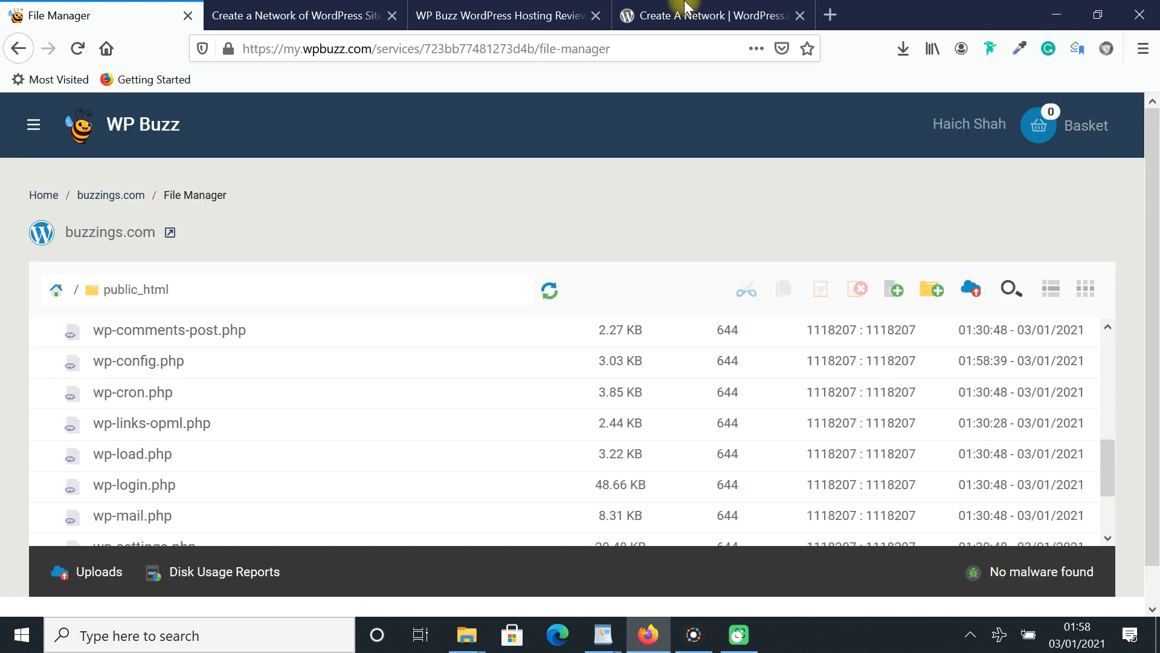
Copy the complete block of .htaccess rewrite rules from the second item of the Network Setup instructions.
click(349, 7)
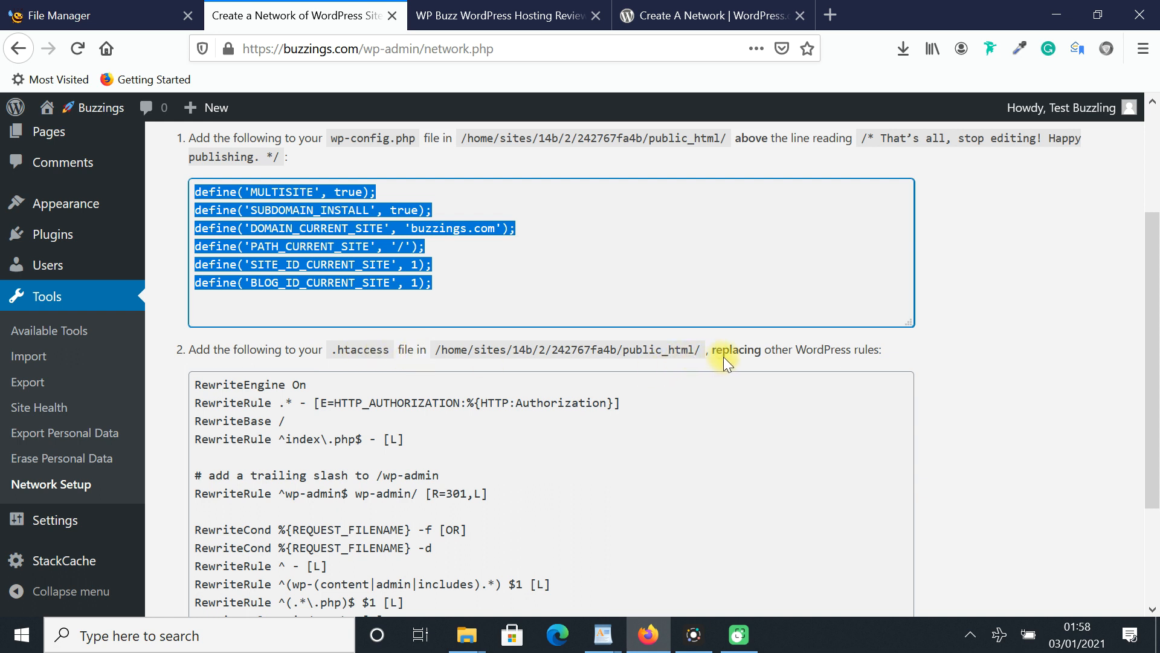
scroll(744, 381, down, 2)
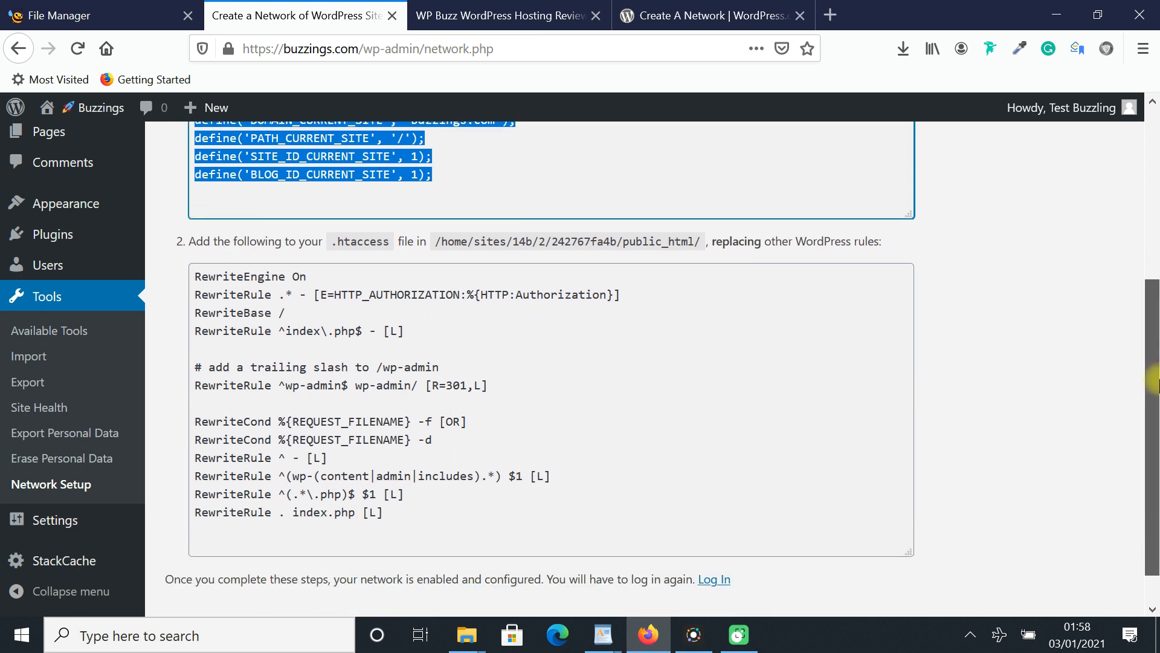
click(192, 271)
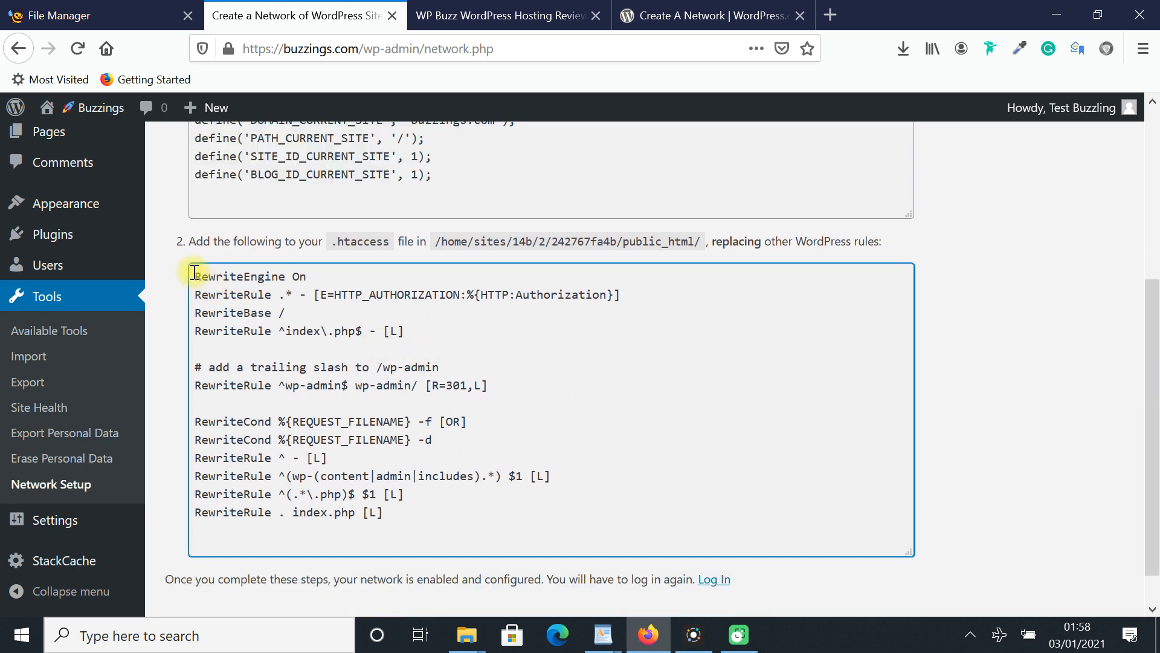
drag(205, 277, 478, 546)
key(ctrl+c)
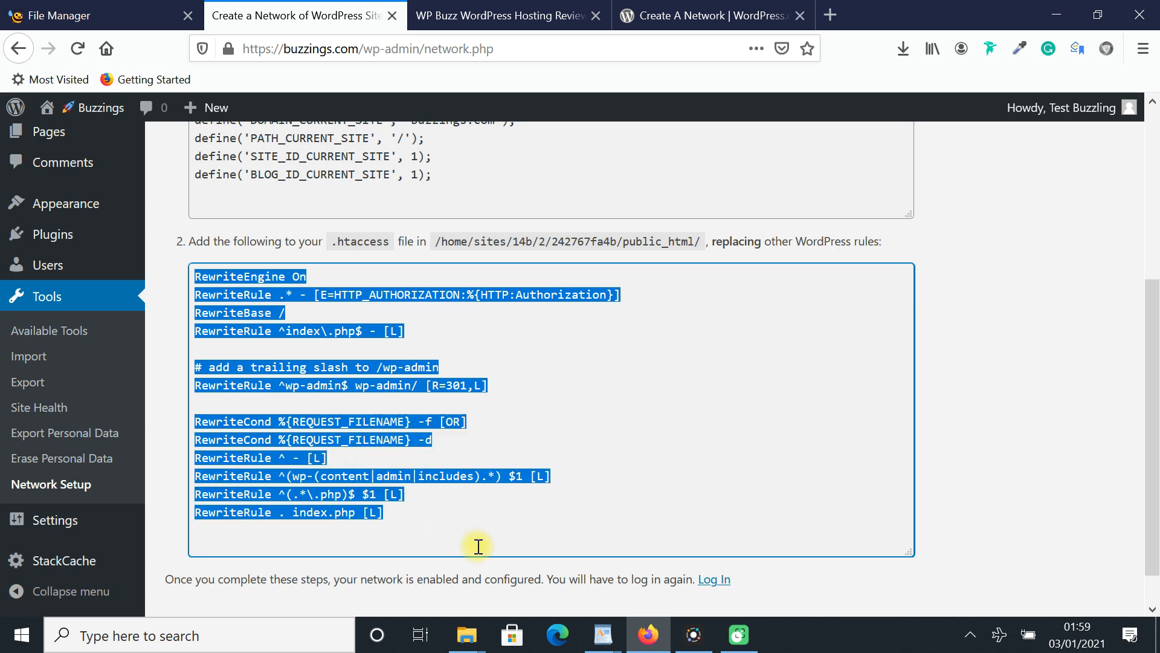
Replace the entire contents of .htaccess in public_html with the copied multisite rewrite rules, then save and close the file.
click(100, 8)
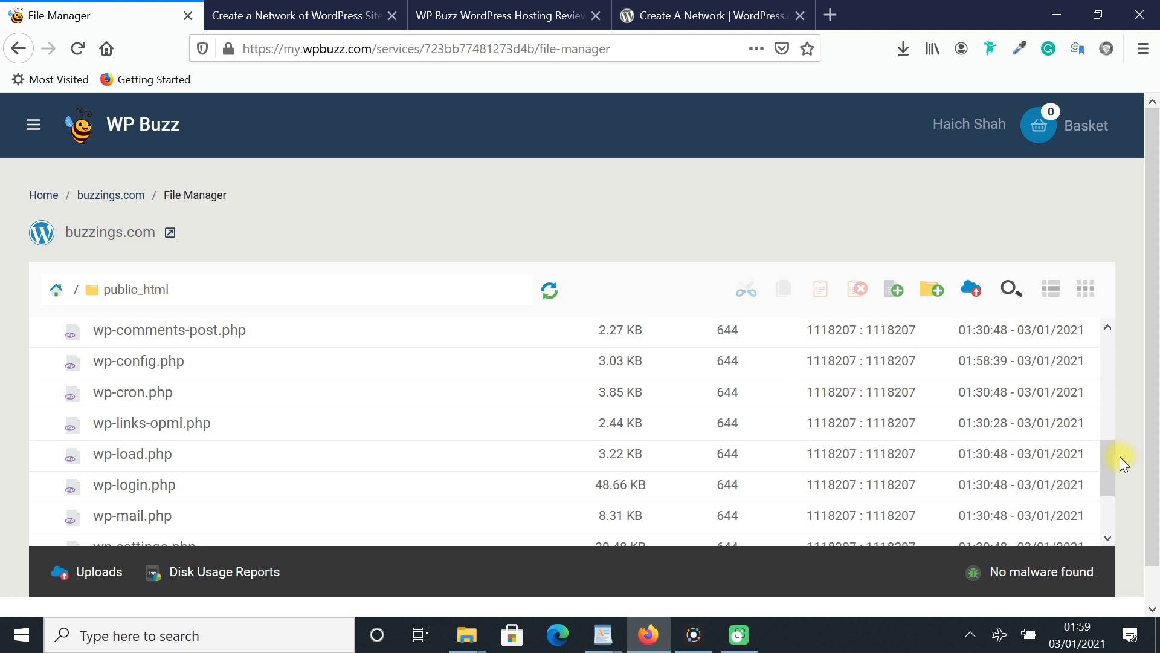
drag(1106, 460, 1107, 375)
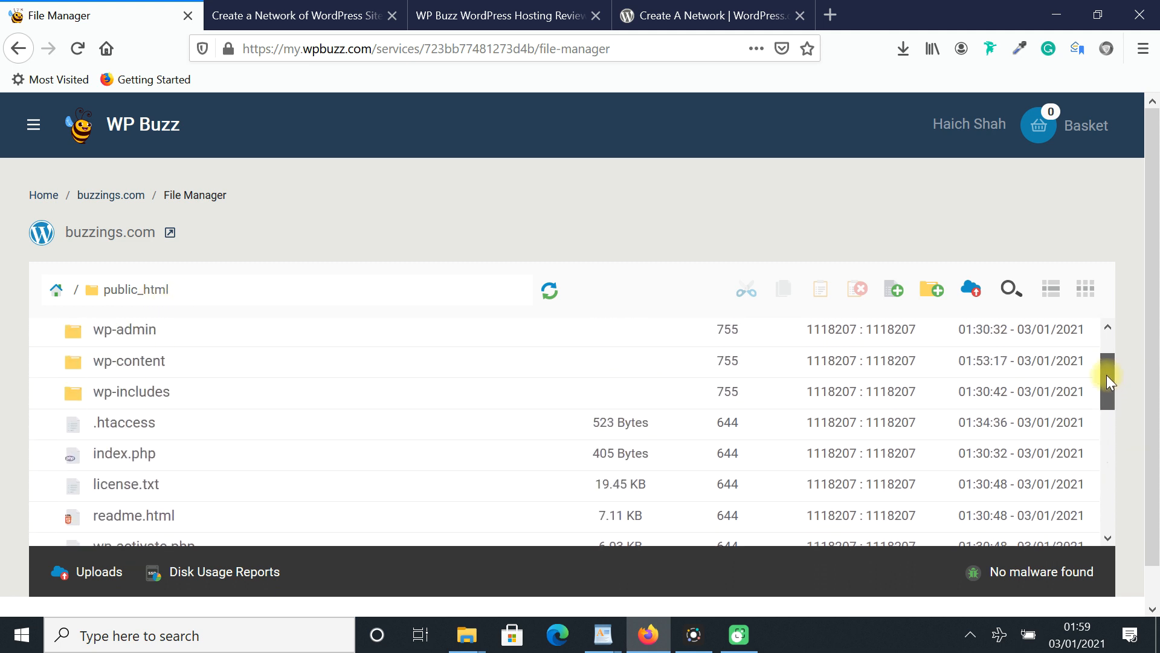
double_click(122, 422)
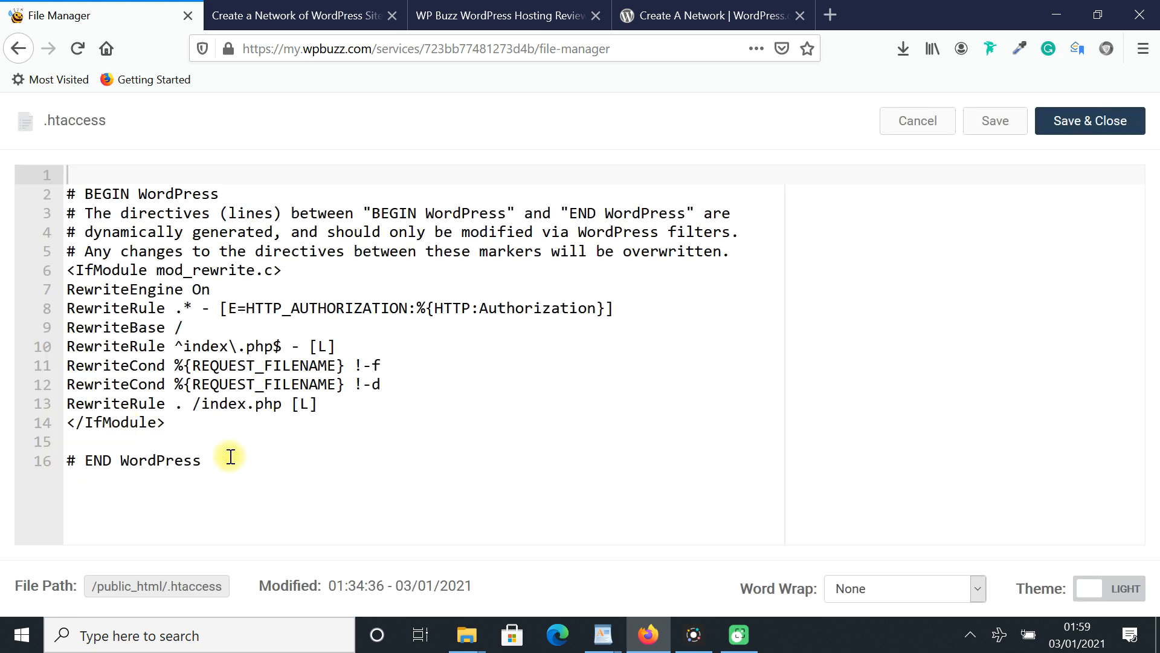
drag(228, 458, 68, 182)
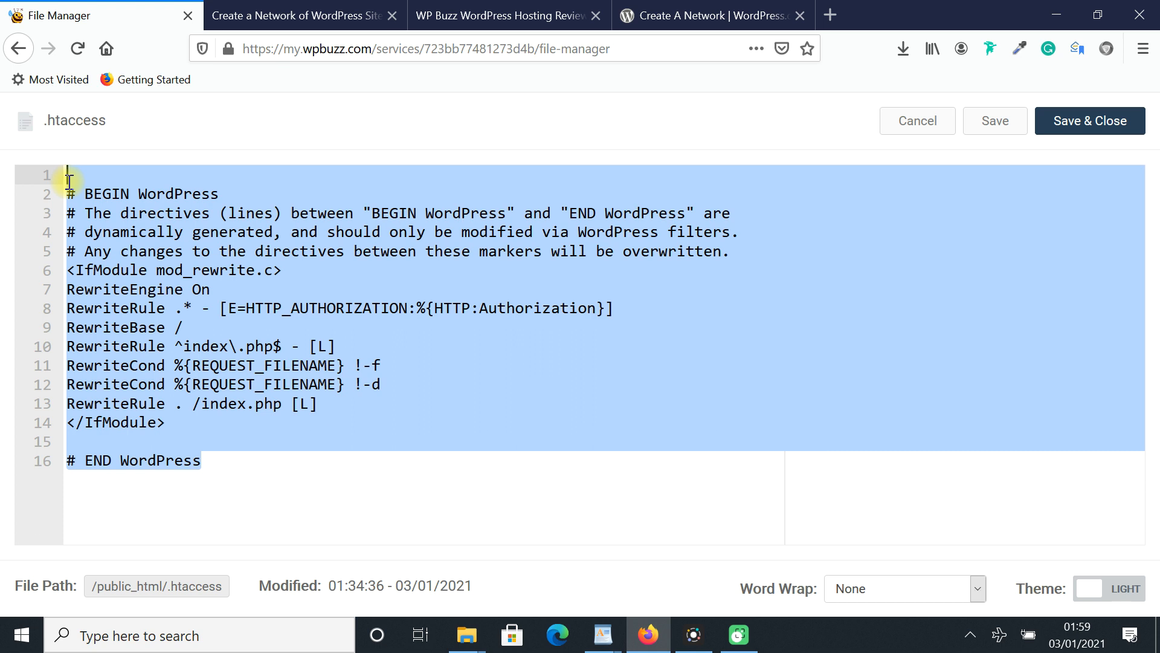
key(BackSpace)
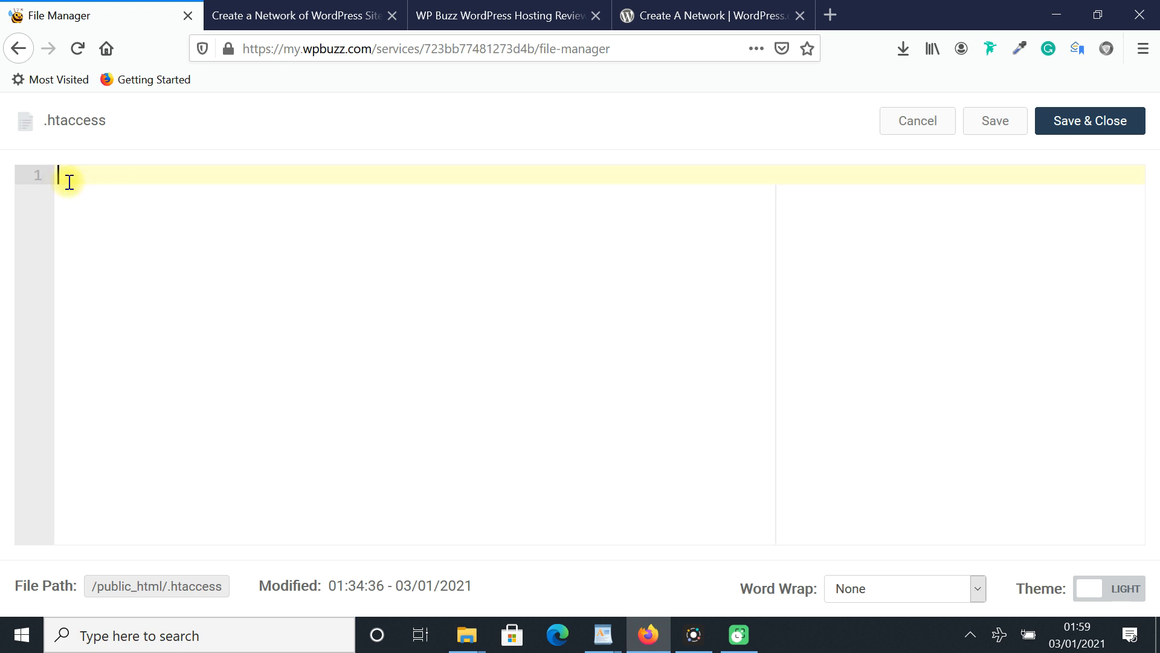
key(ctrl+v)
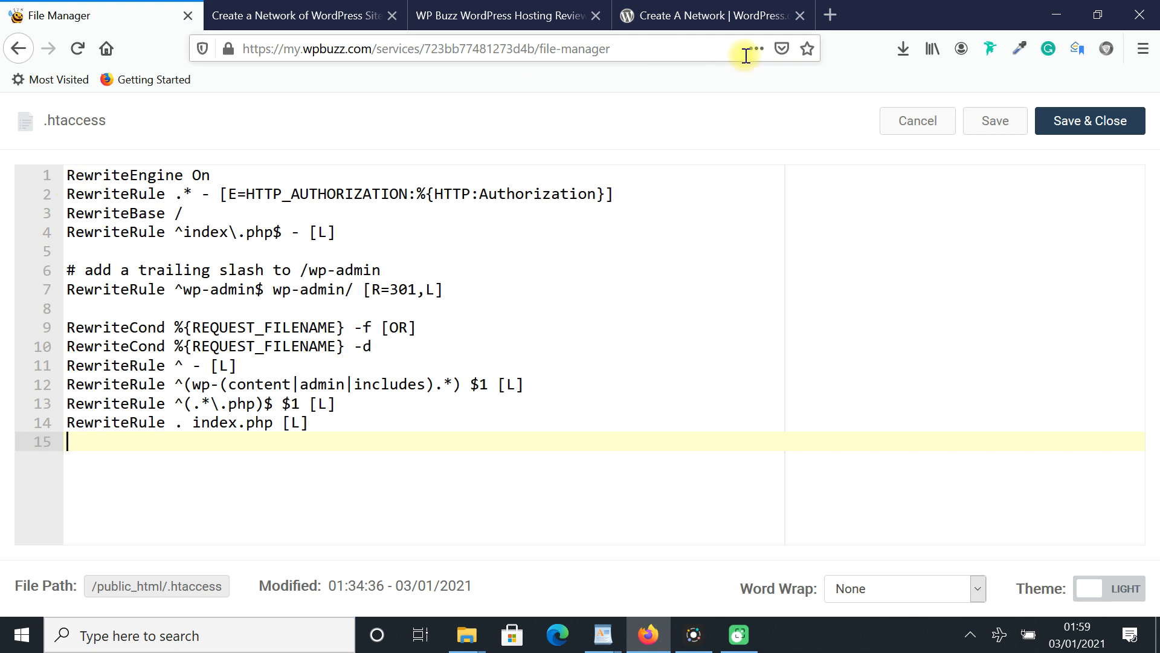
click(1061, 122)
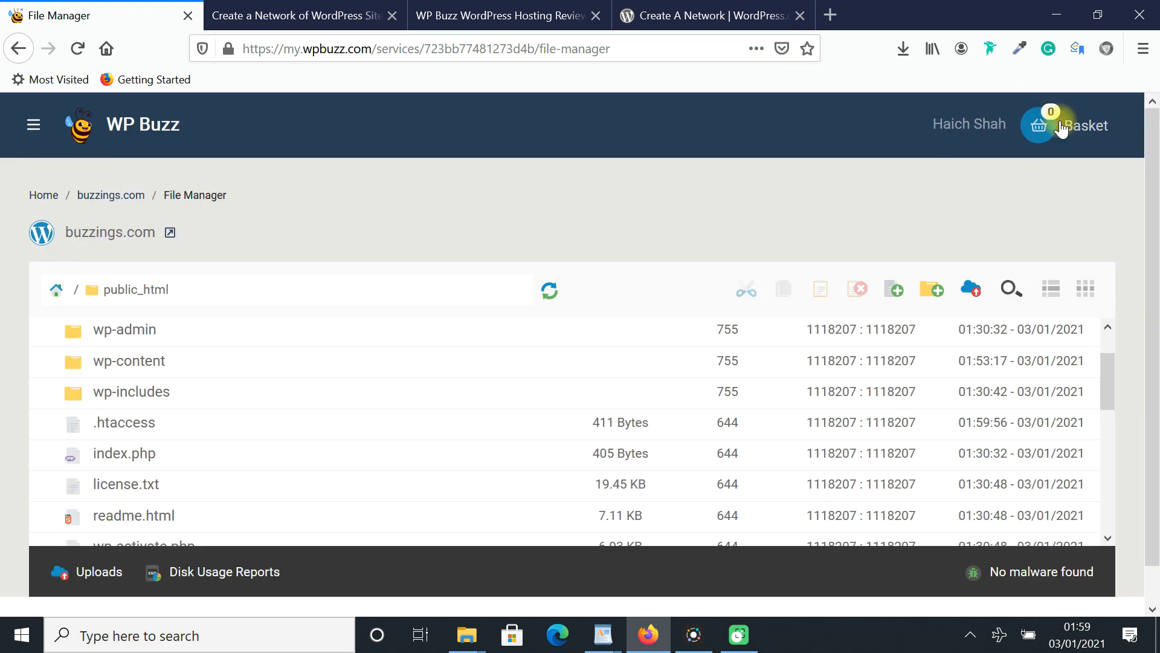
Log in to buzzings.com again from the end of the Network Setup instructions and open the Network Admin dashboard.
click(273, 12)
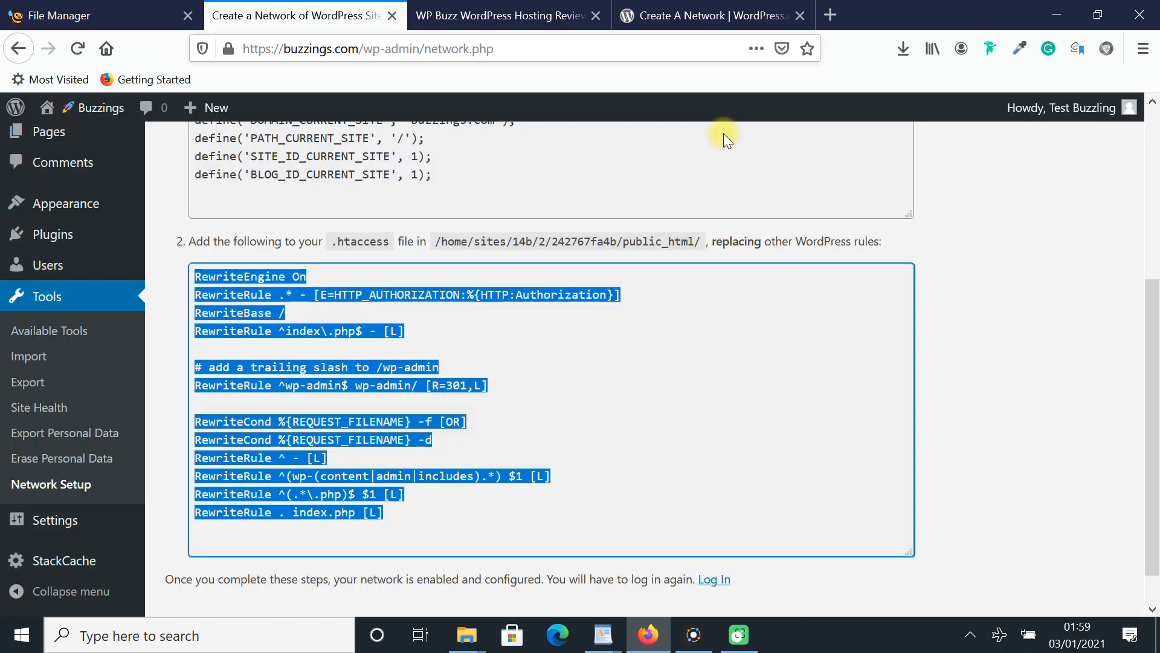
scroll(644, 459, down, 2)
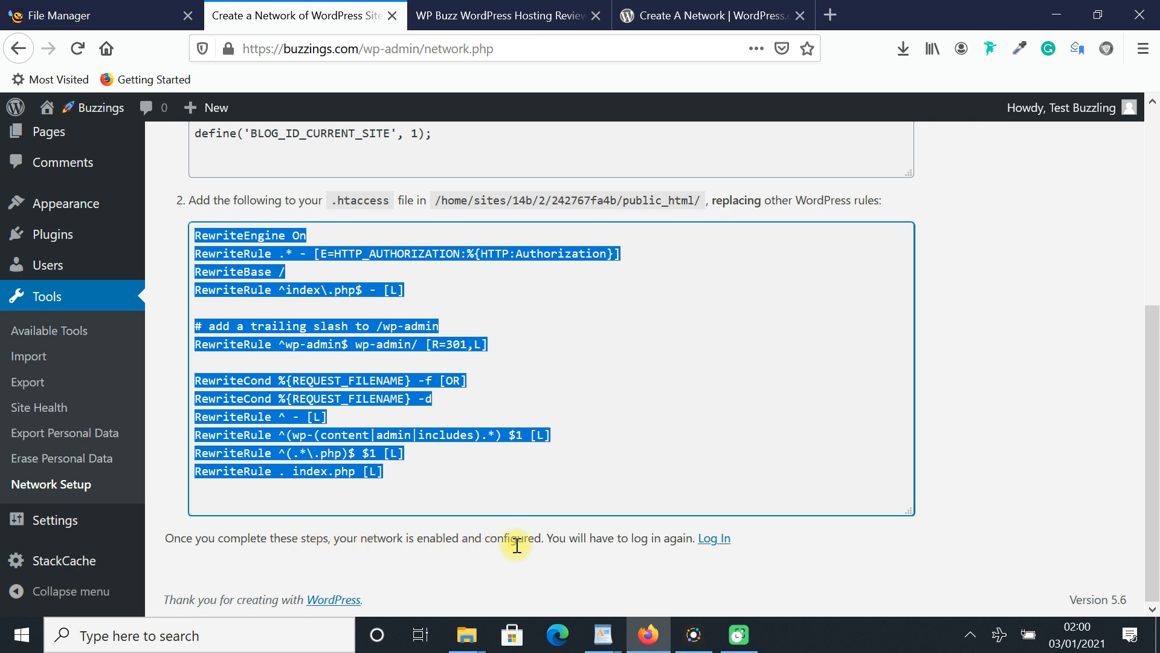
click(714, 542)
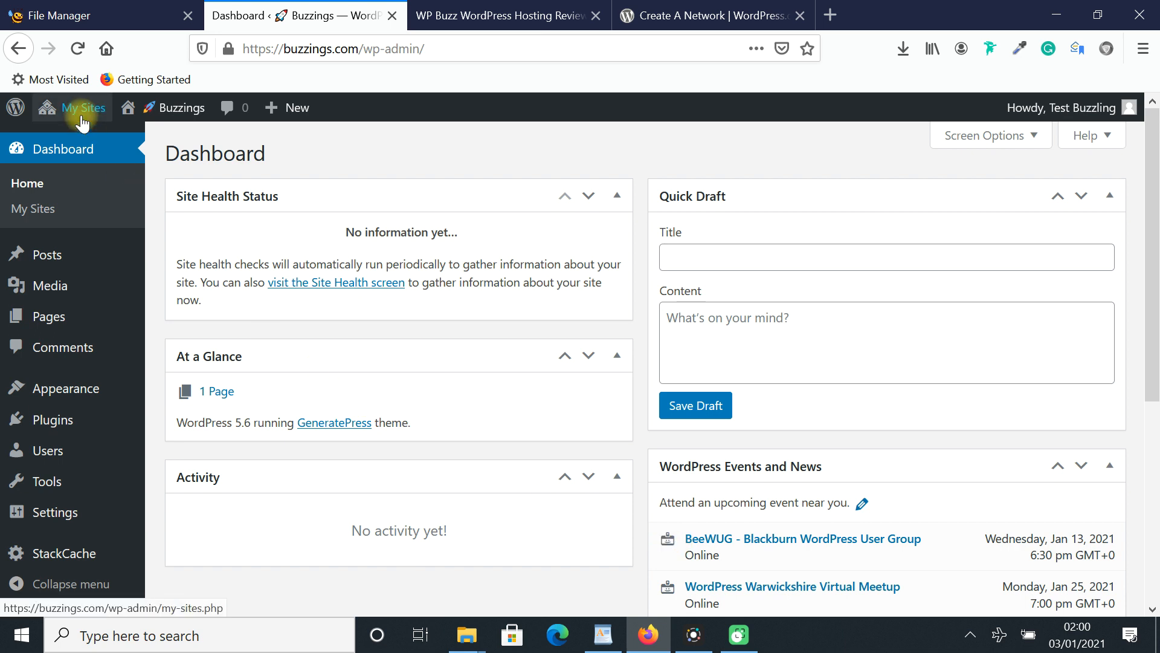
mouse_move(72, 114)
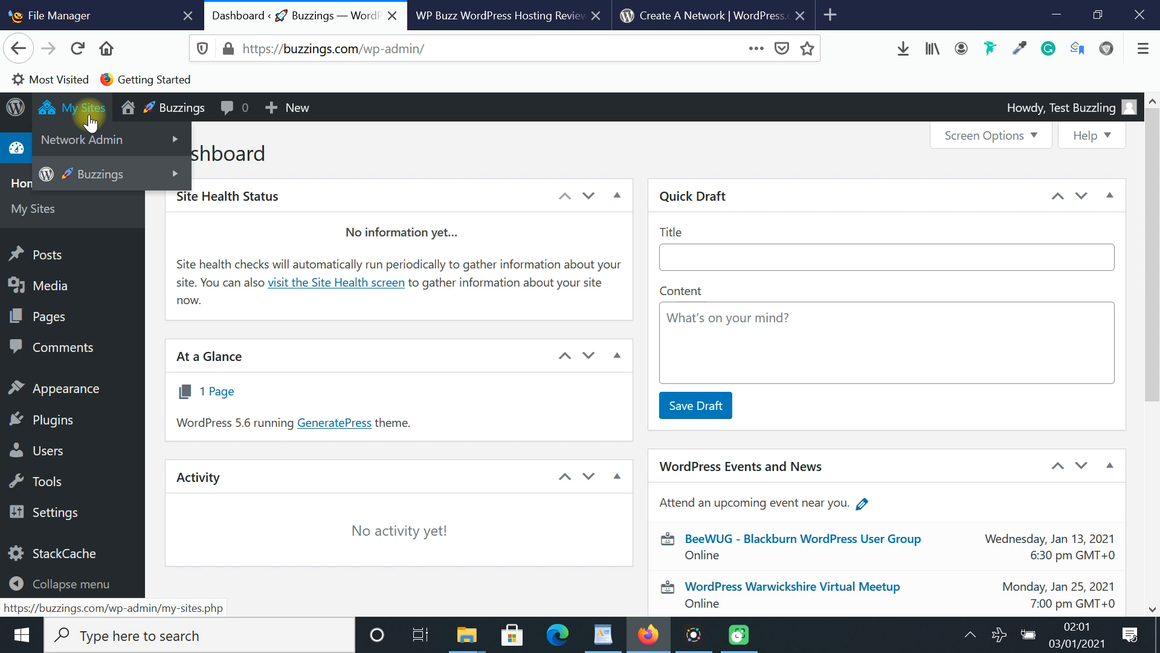
mouse_move(92, 144)
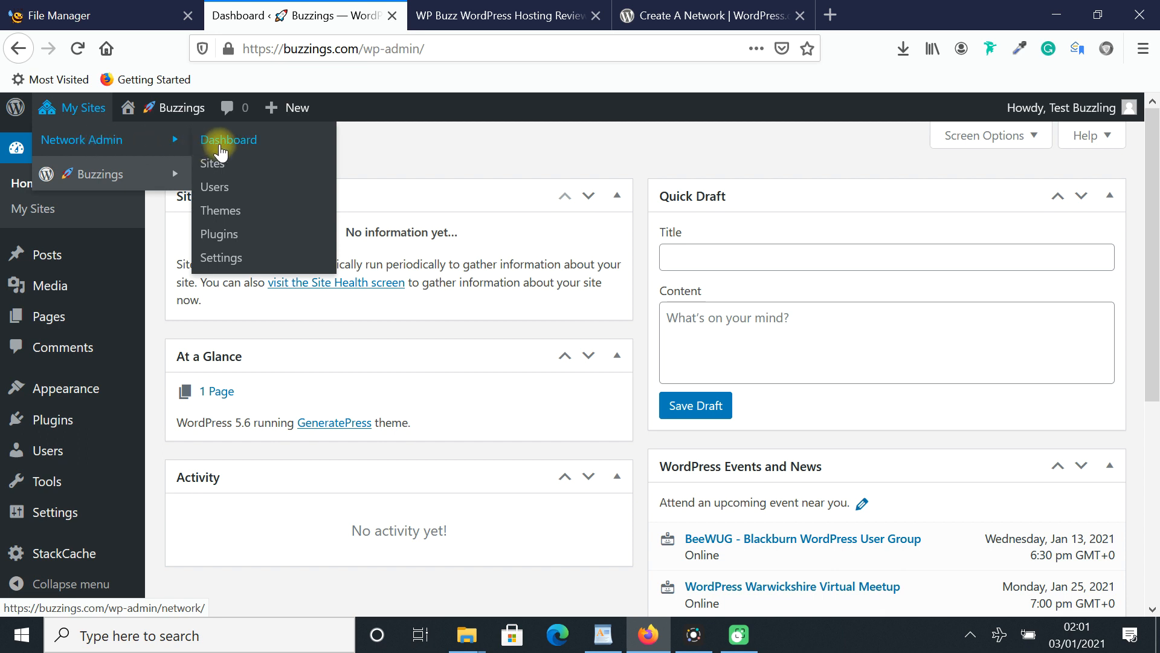
click(219, 146)
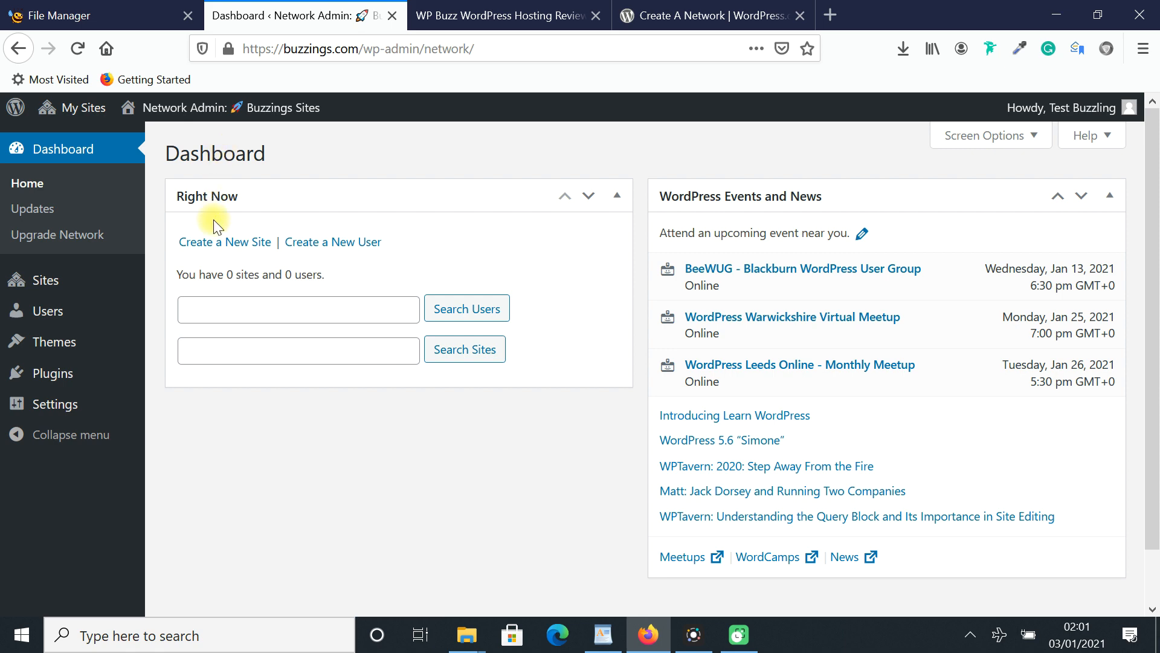
Check the domain names noted in the WordPad document and return to the Network Admin dashboard in Firefox.
mouse_move(602, 636)
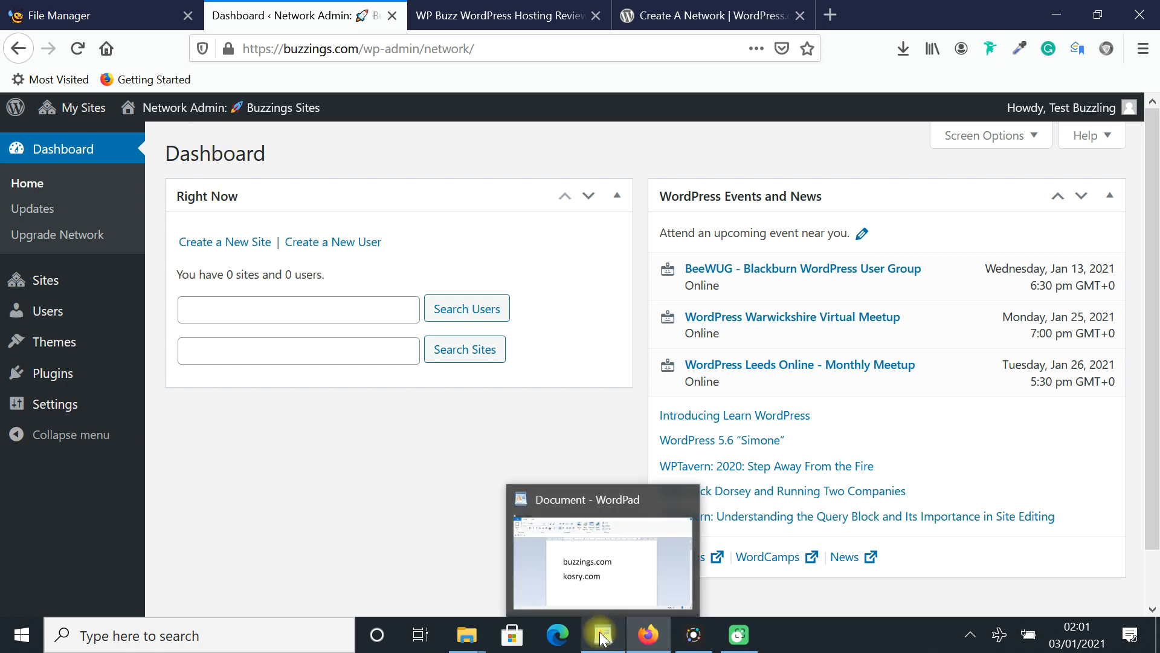
click(599, 562)
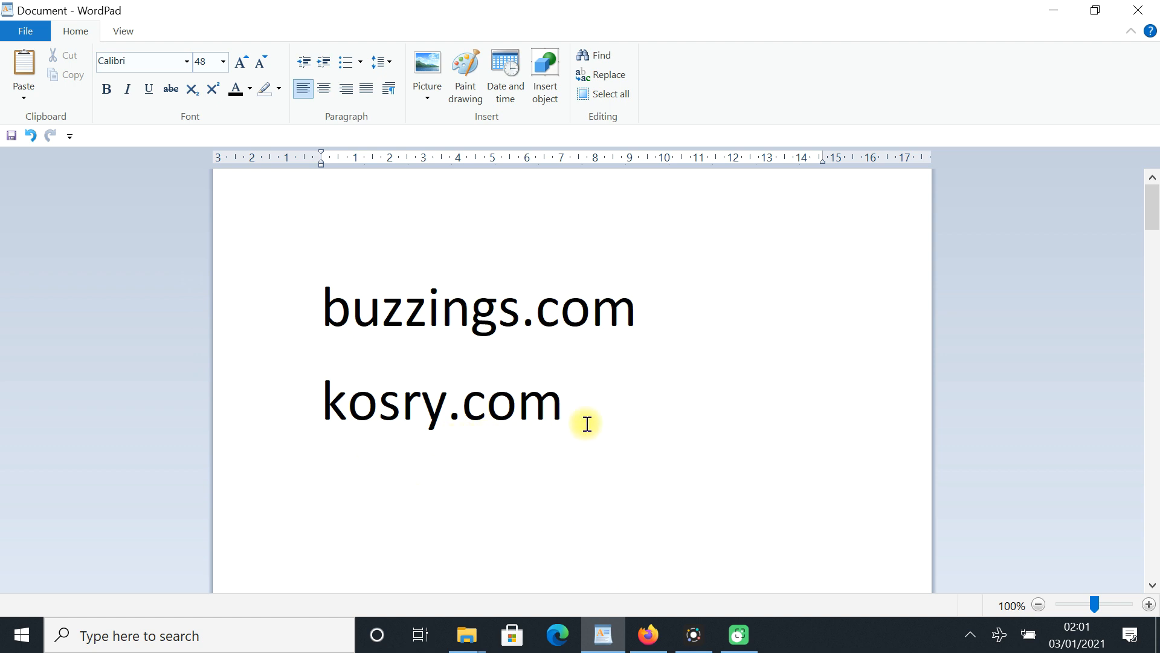
click(1053, 10)
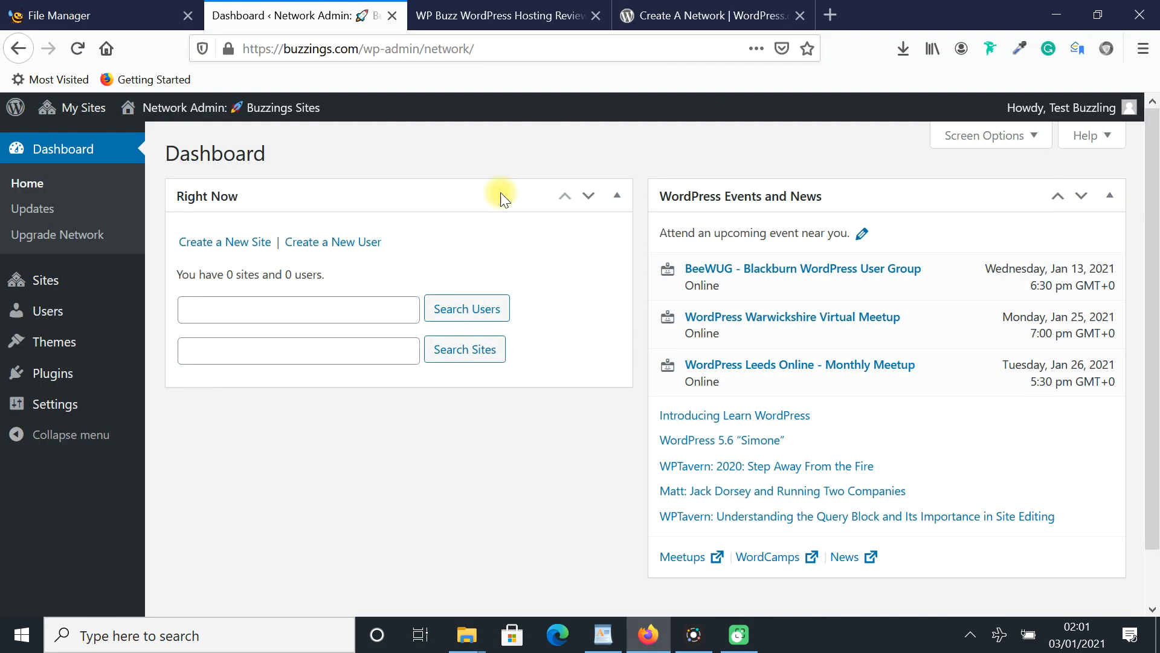
Add a new network site with the address kosry, the title Kosry and the existing test user's email as admin email.
click(251, 244)
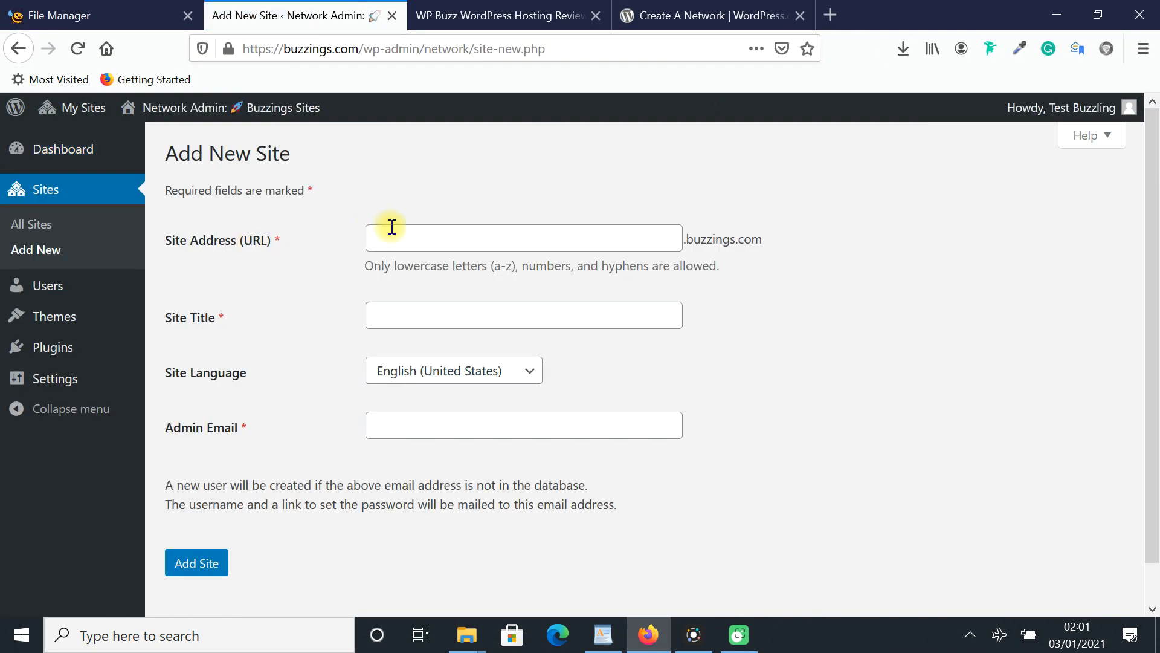
click(413, 236)
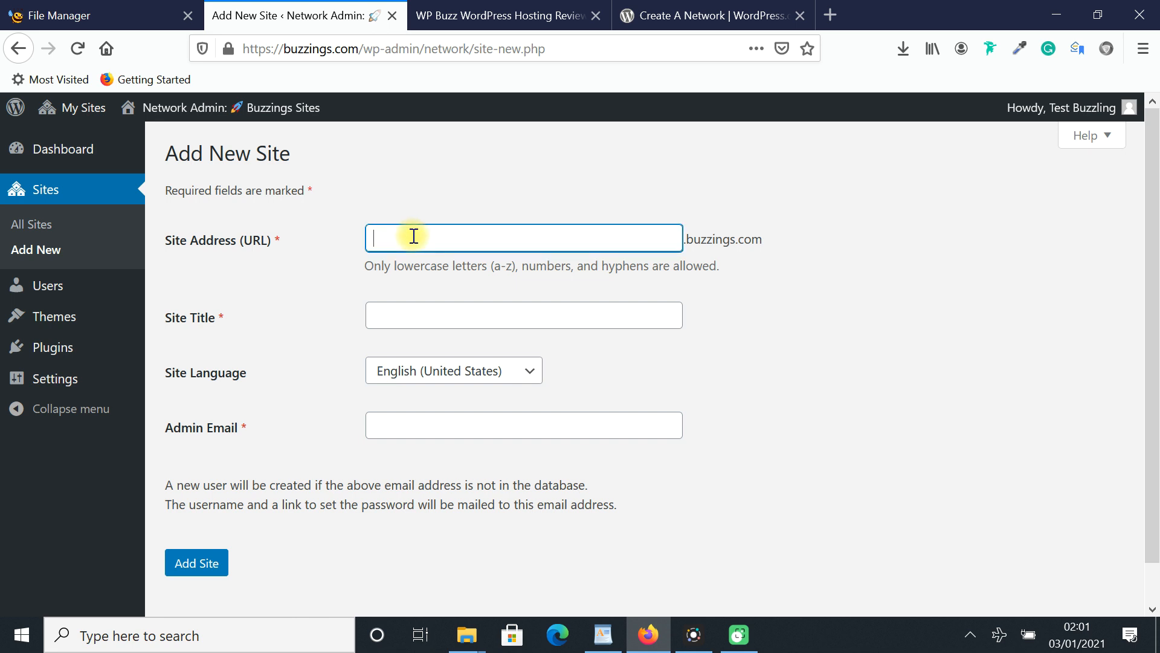
text(kosry)
click(520, 326)
text(Kosry)
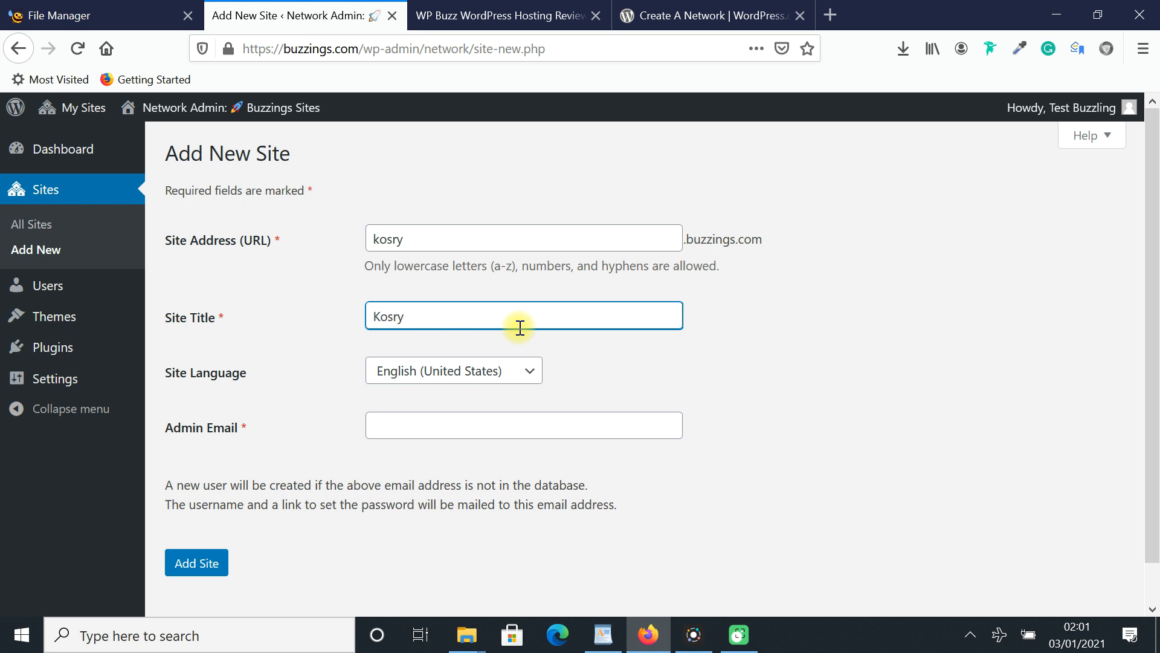
click(454, 423)
text(tes)
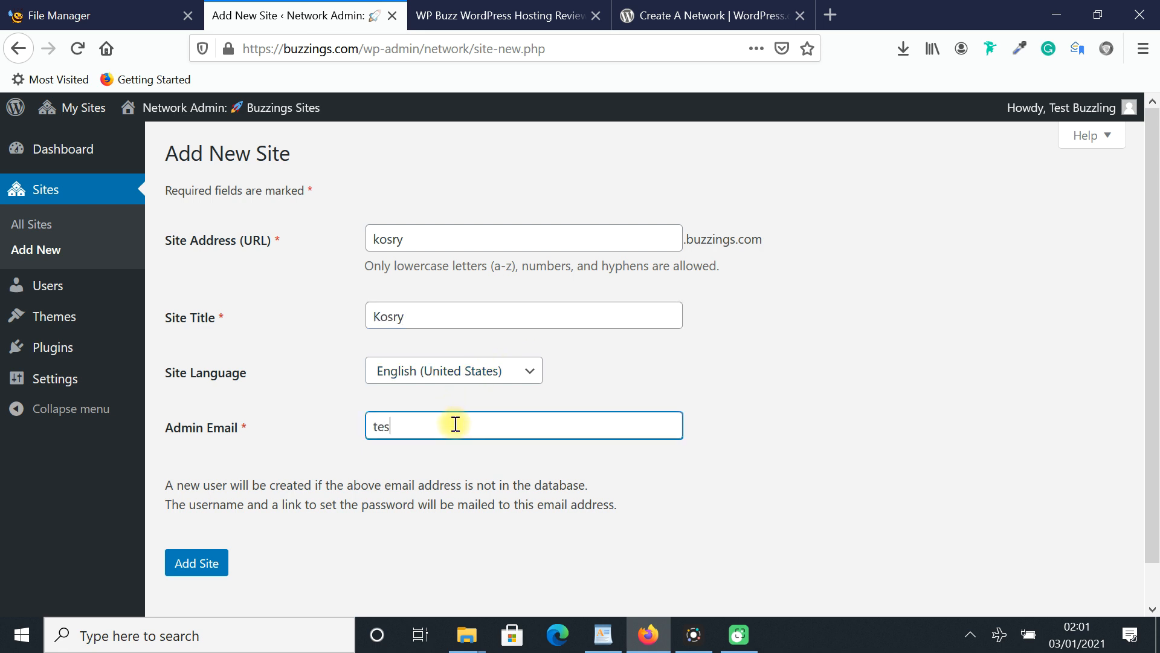
text(t@)
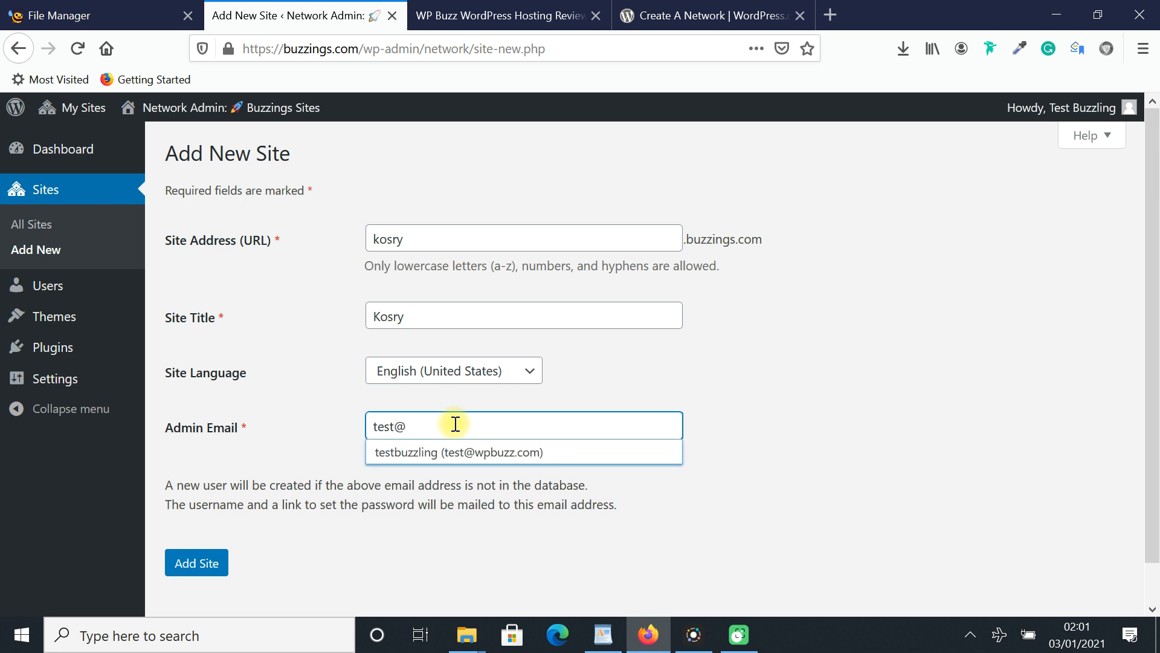
click(460, 452)
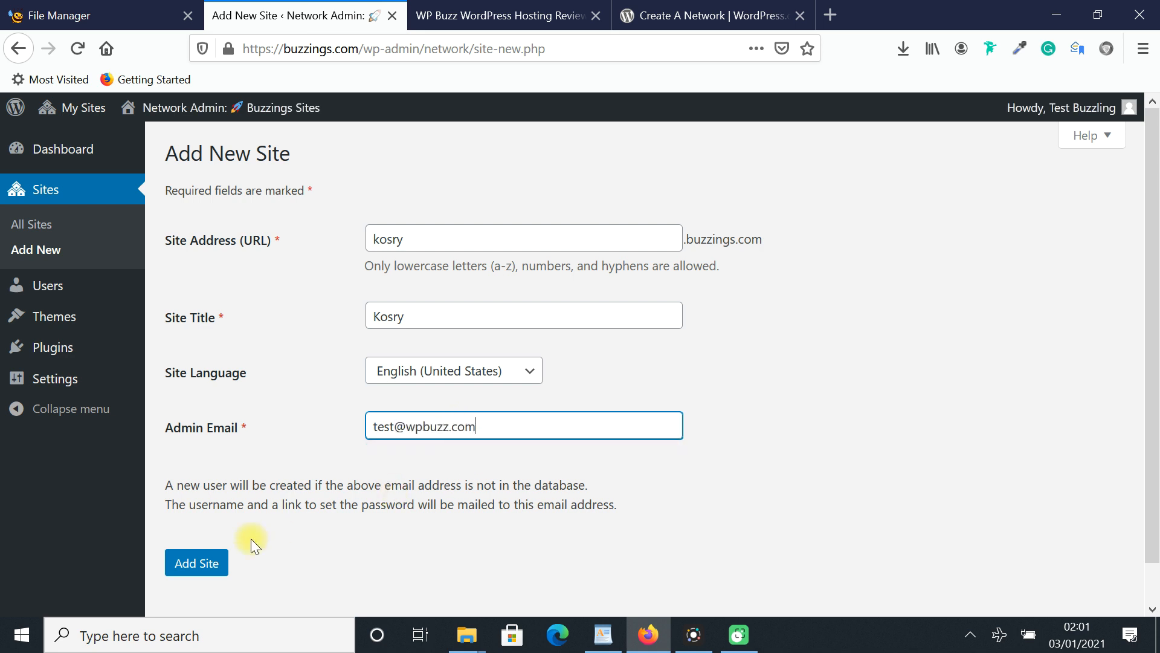
click(200, 565)
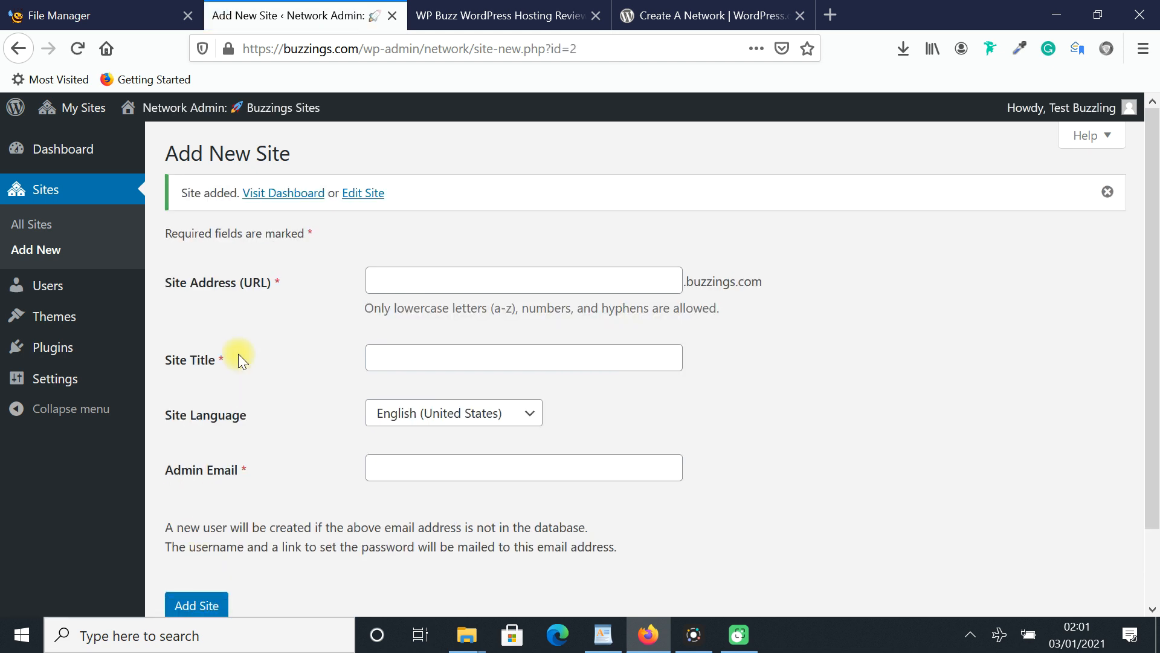
View the dashboard of the newly added Kosry site, then return to the Network Admin dashboard.
click(292, 199)
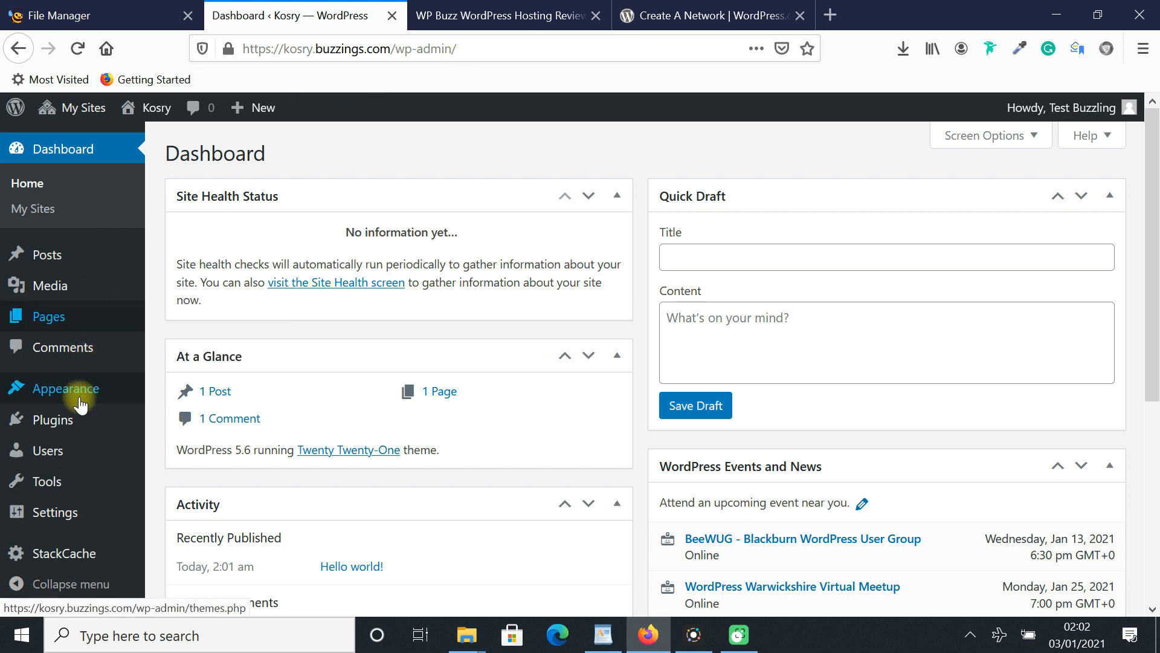
mouse_move(81, 405)
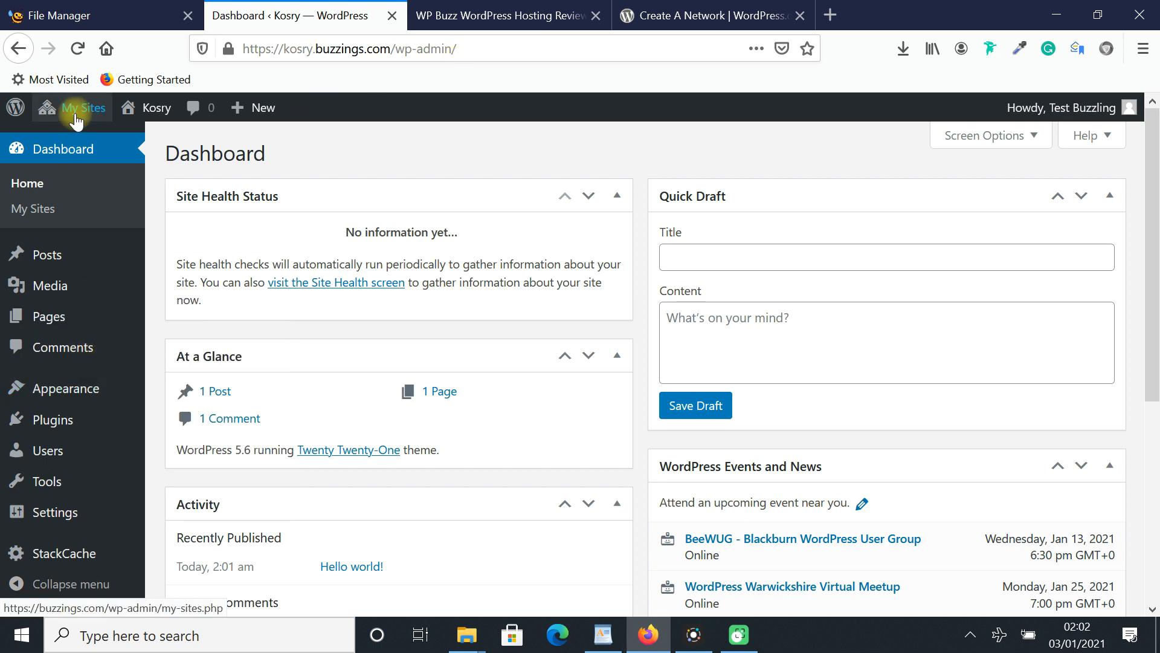
mouse_move(79, 112)
mouse_move(82, 139)
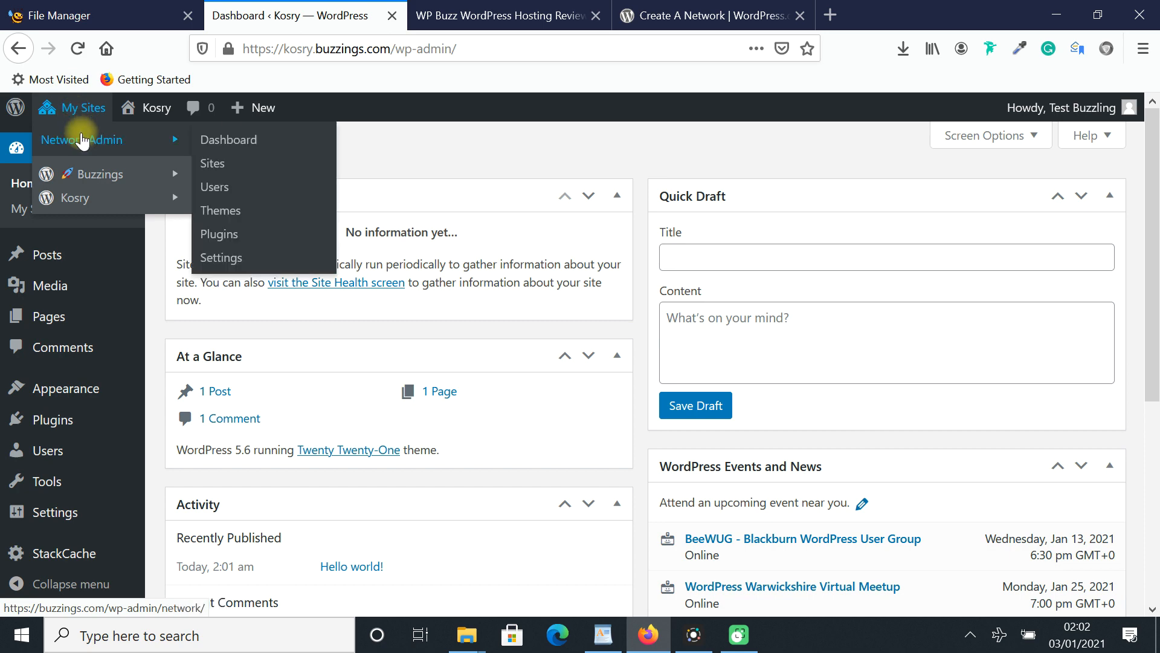
click(244, 149)
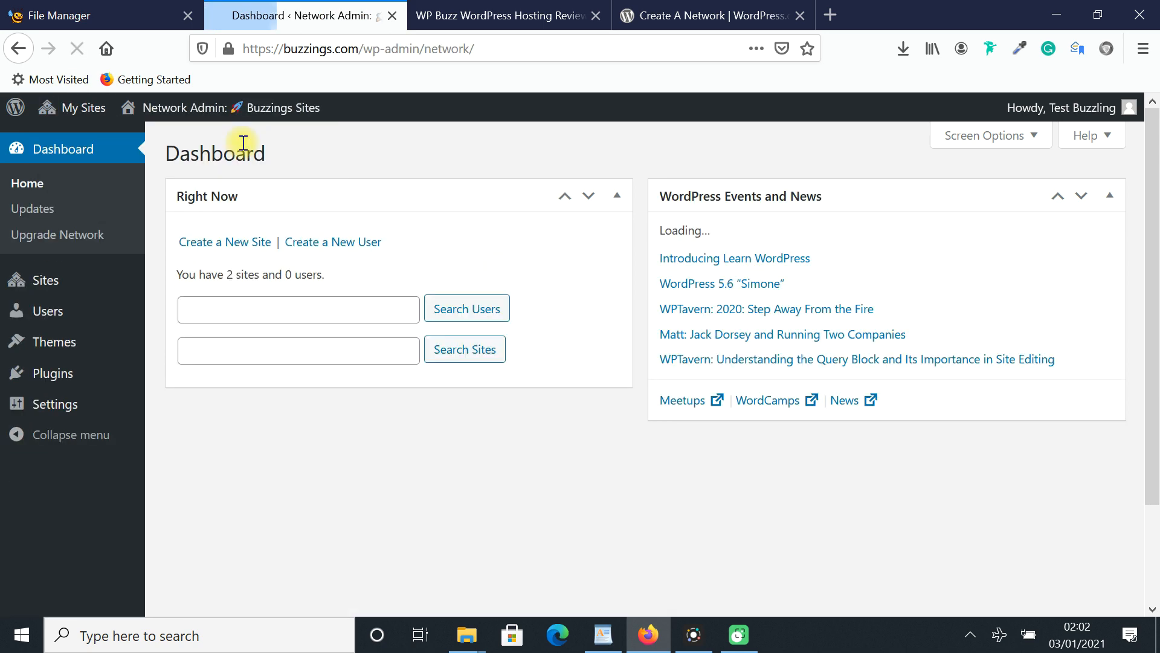
Network-activate all installed plugins in bulk except Akismet Anti-Spam and WPS Hide Login.
mouse_move(54, 373)
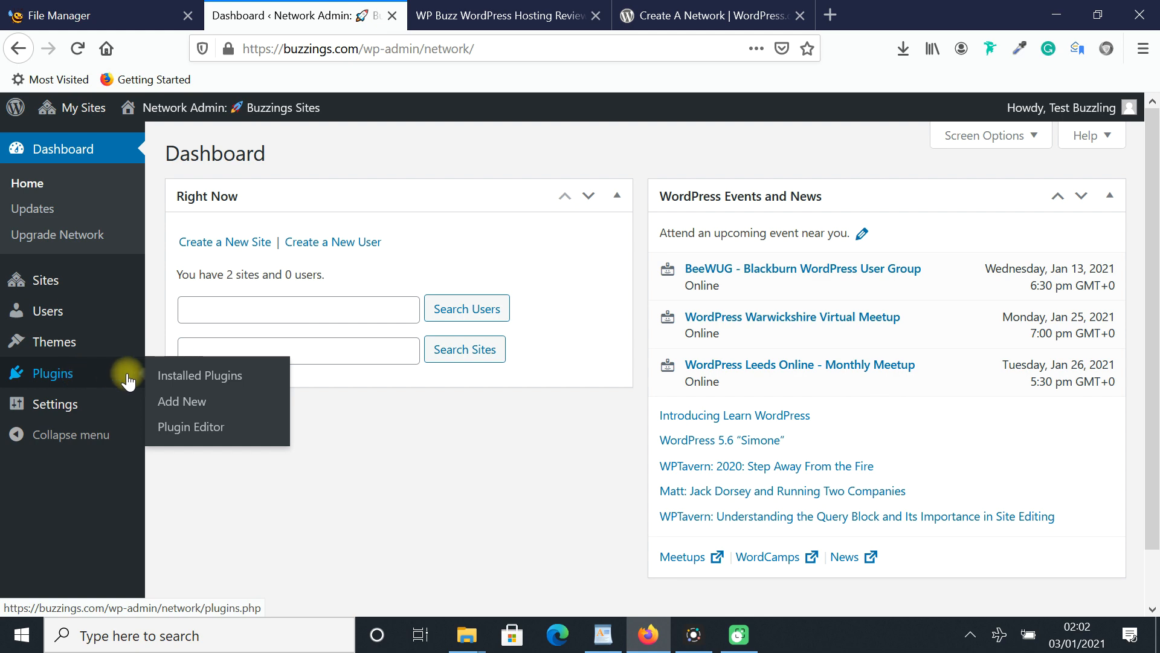
click(172, 379)
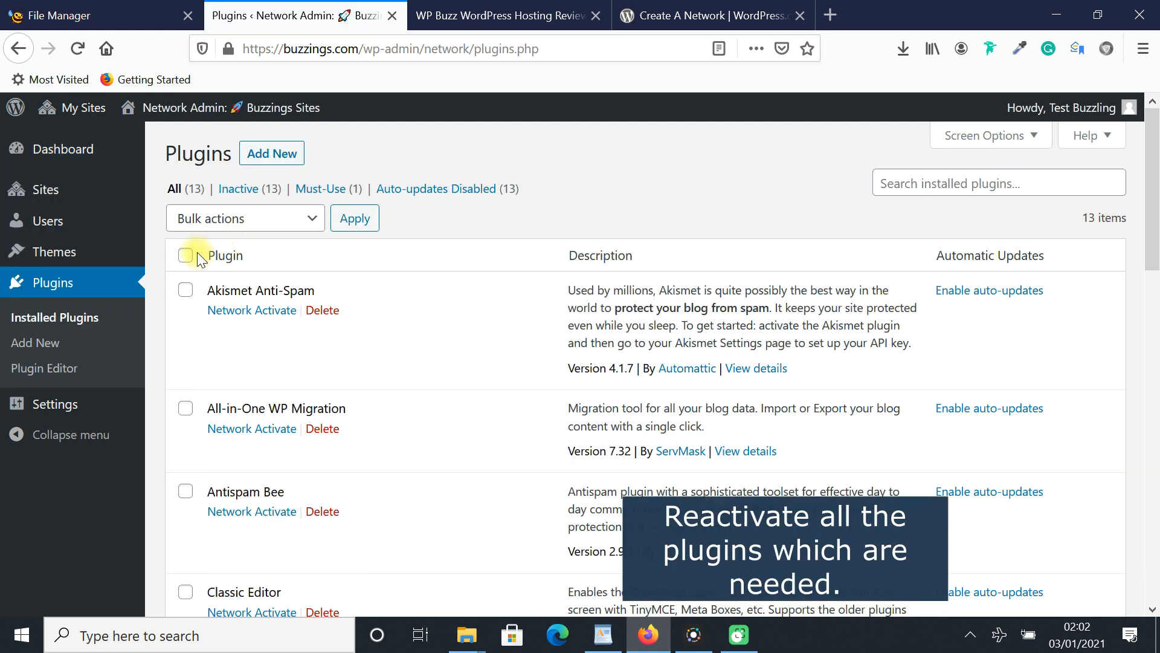
click(186, 255)
click(230, 219)
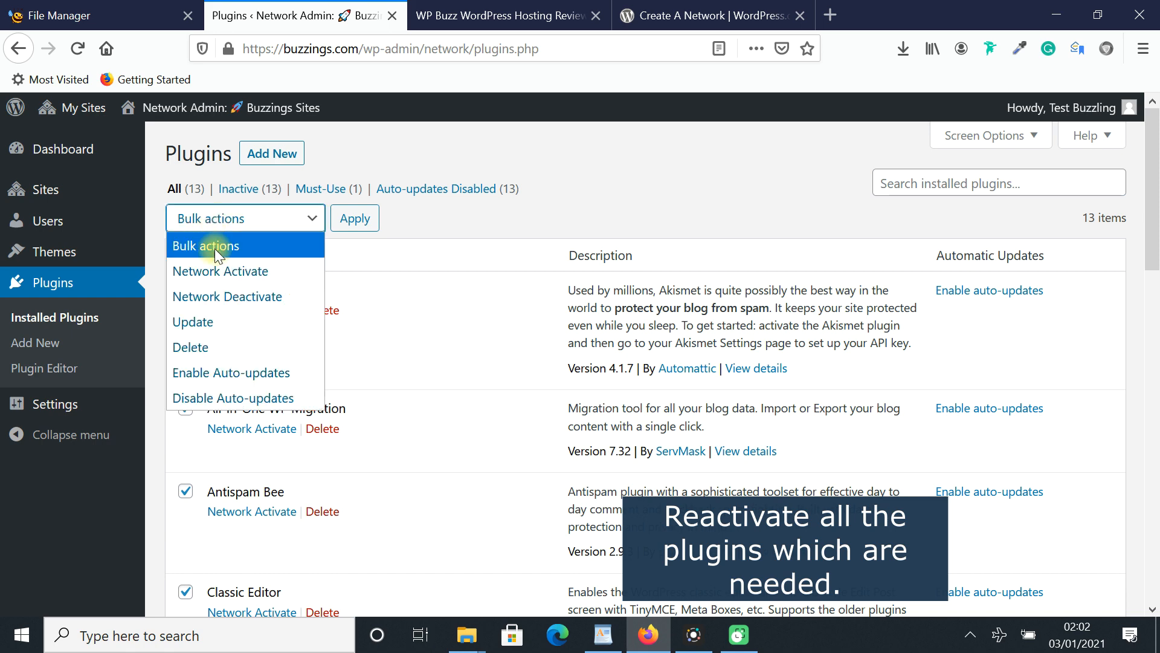
click(215, 272)
click(186, 291)
drag(1153, 230, 1155, 523)
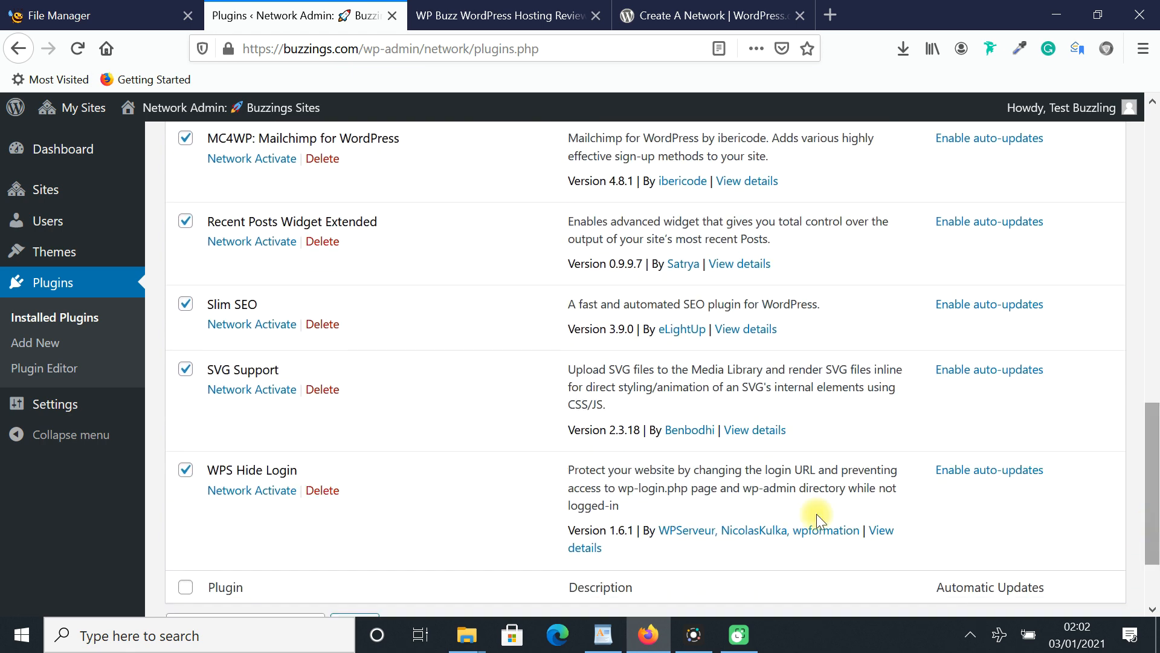
click(185, 472)
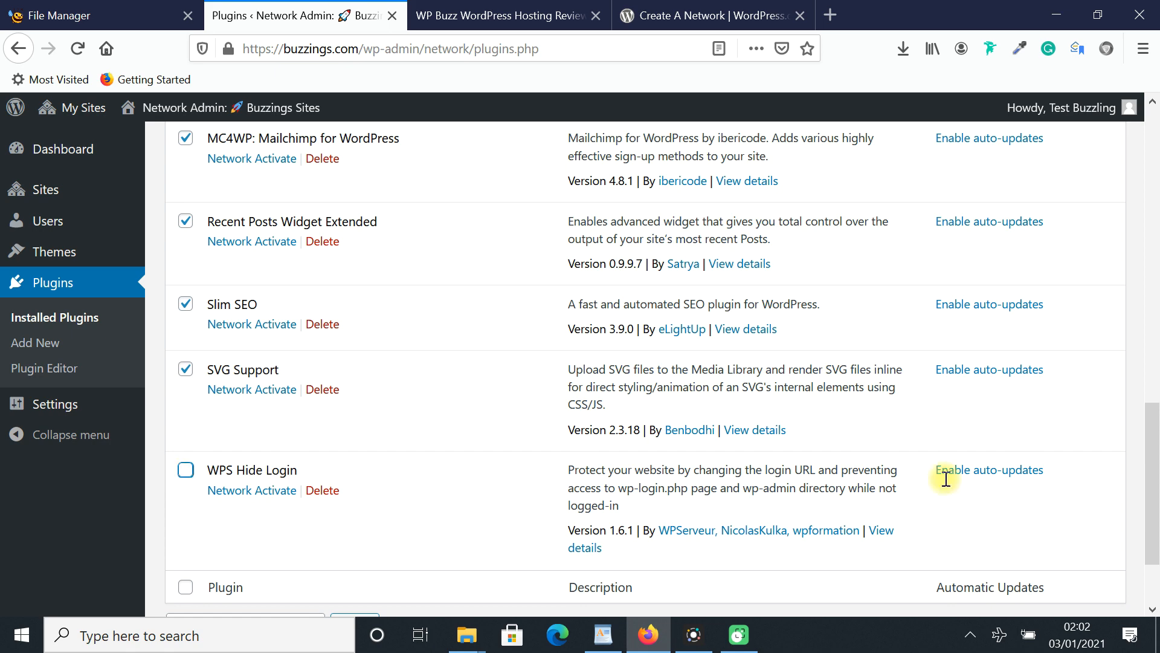
drag(1156, 511, 1154, 219)
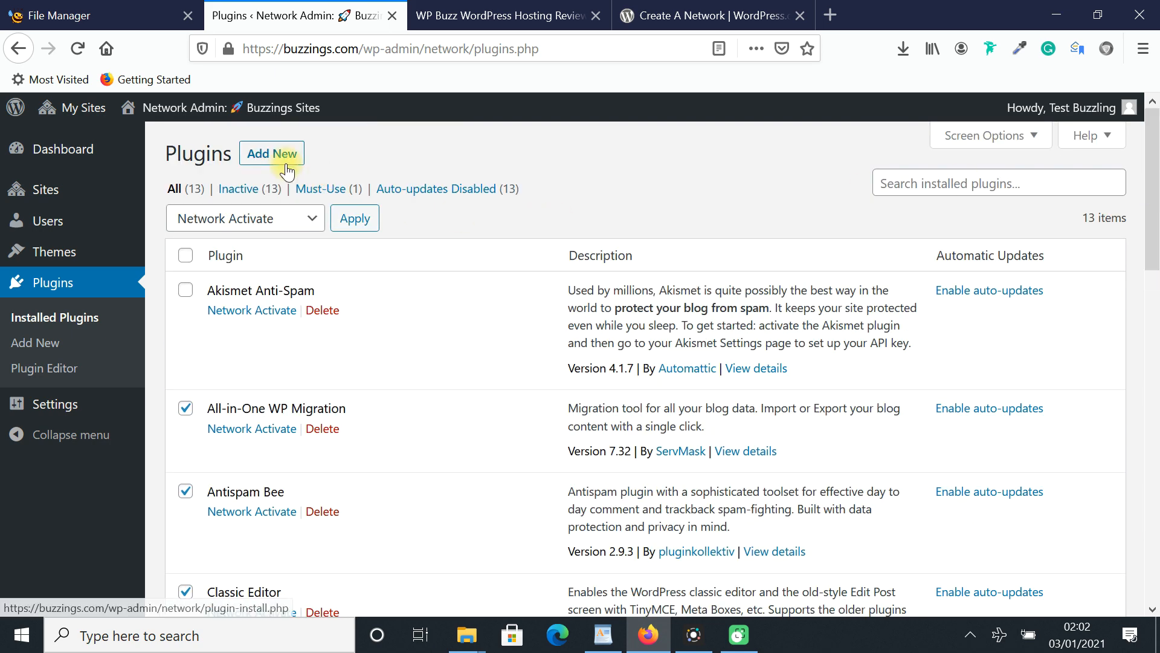
click(355, 220)
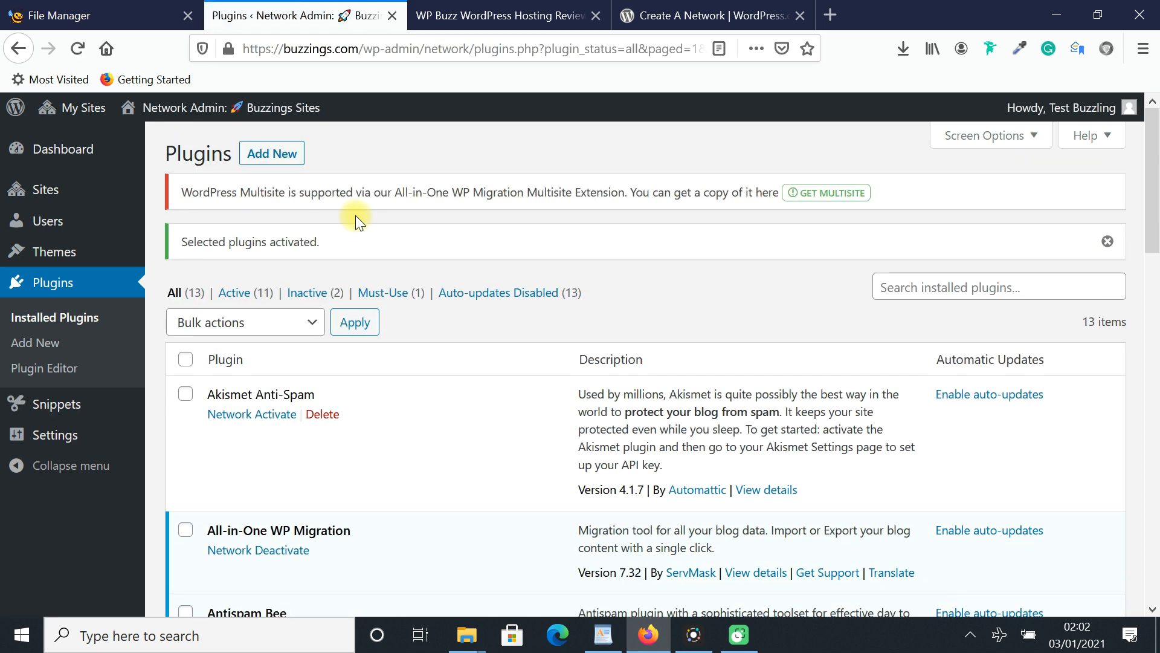
Open the Kosry site's dashboard from the network's site list and view its installed themes.
mouse_move(1151, 210)
mouse_down()
mouse_move(1157, 281)
mouse_move(1151, 188)
mouse_up()
mouse_move(73, 110)
mouse_move(82, 139)
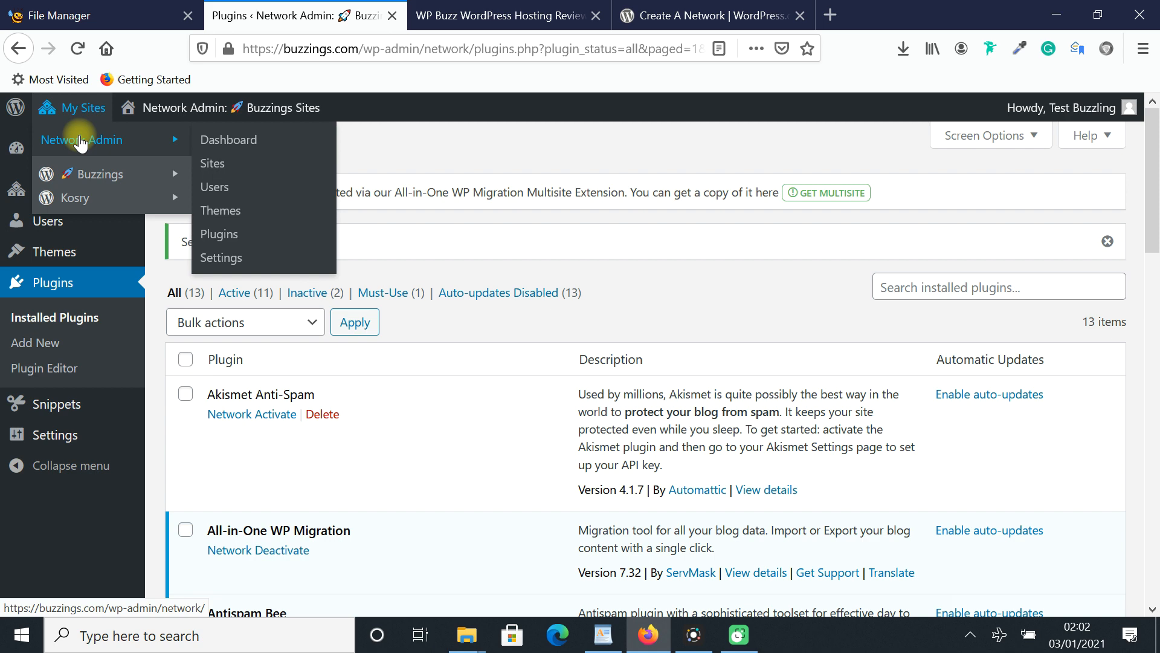
click(211, 141)
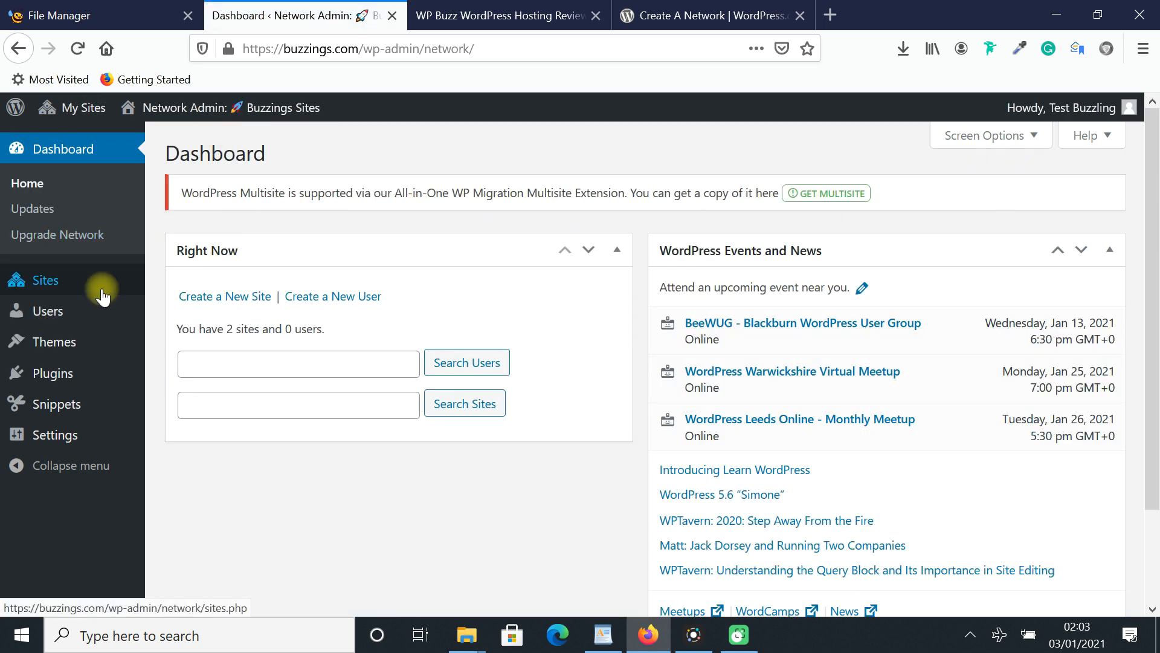
mouse_move(98, 288)
click(174, 293)
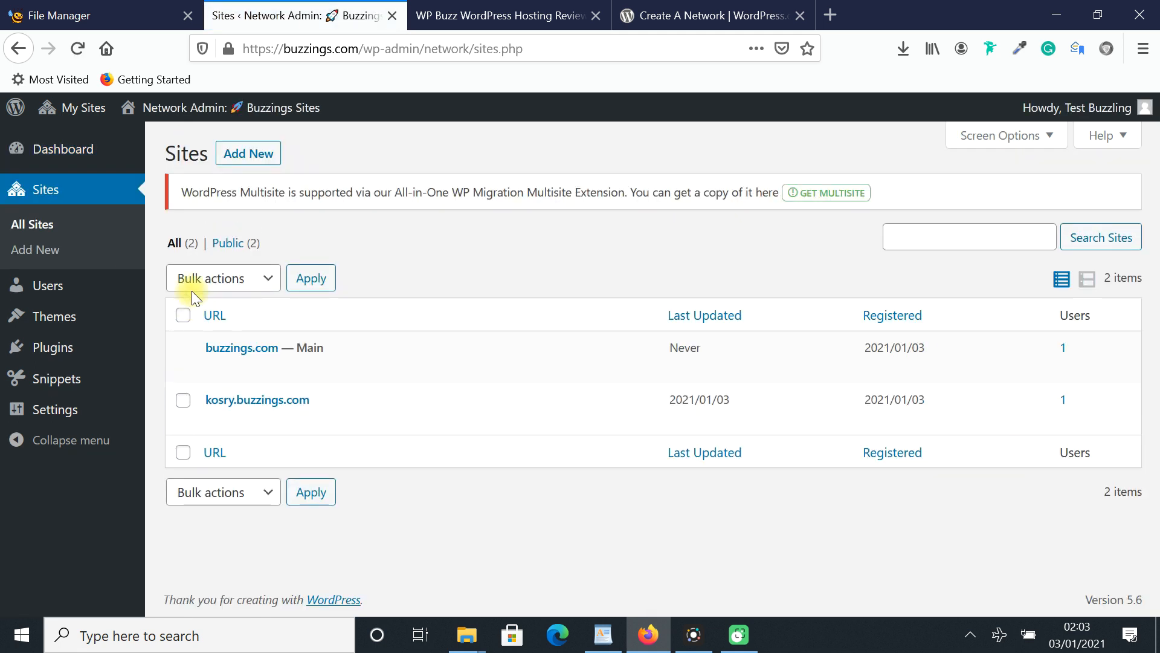
mouse_move(215, 428)
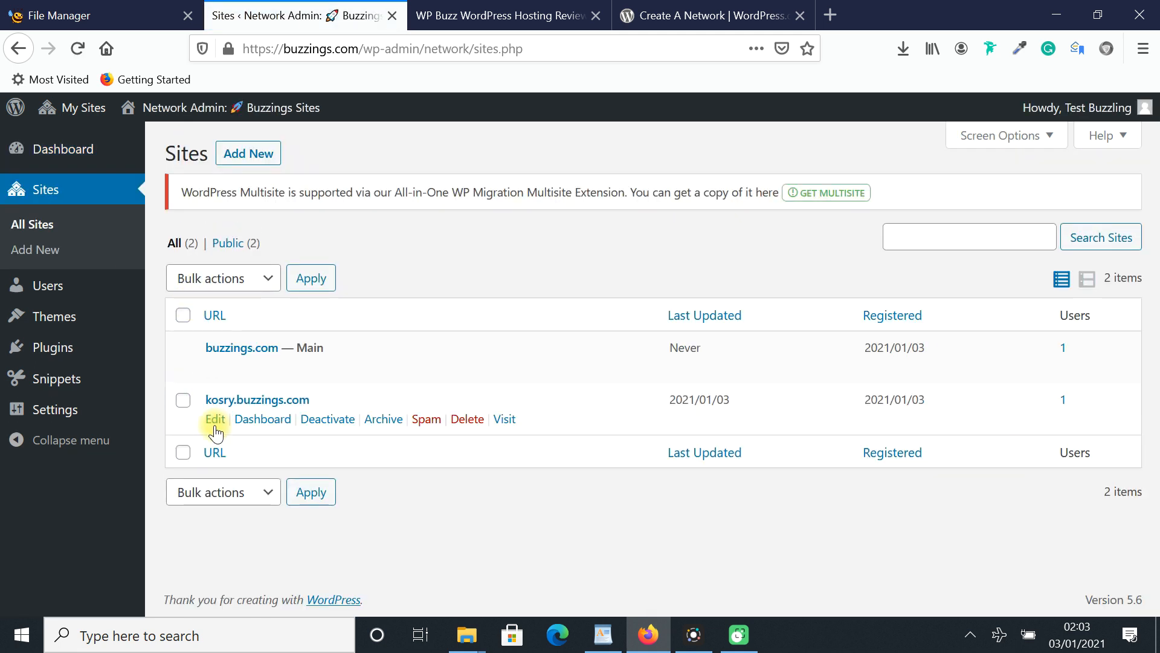
click(251, 423)
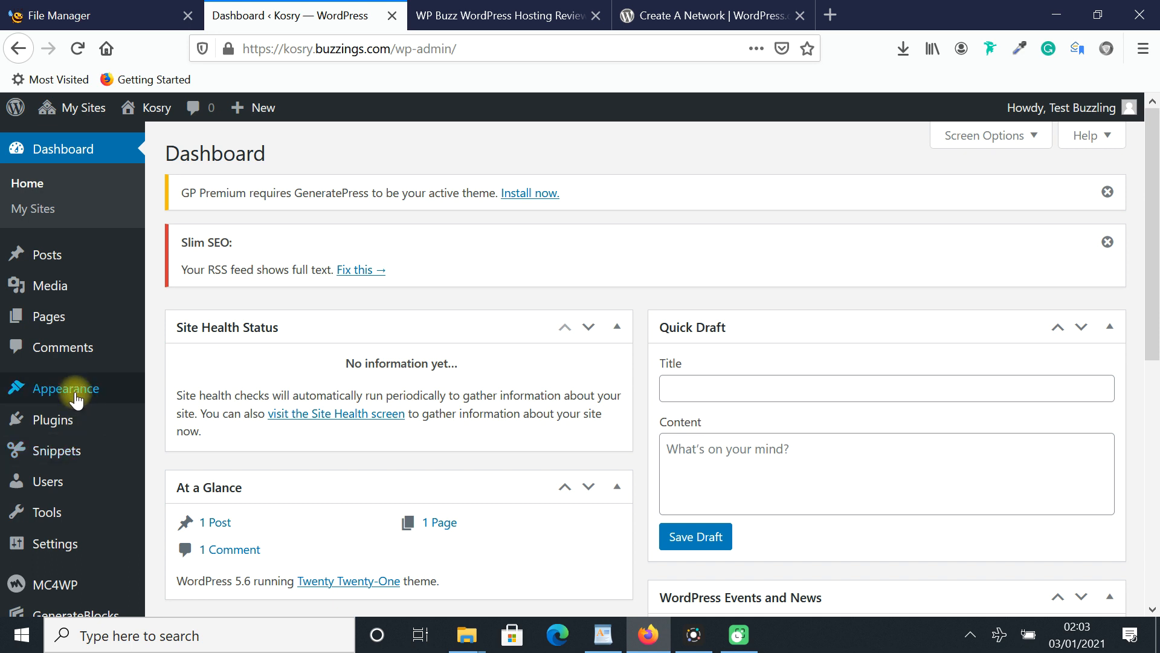
mouse_move(78, 390)
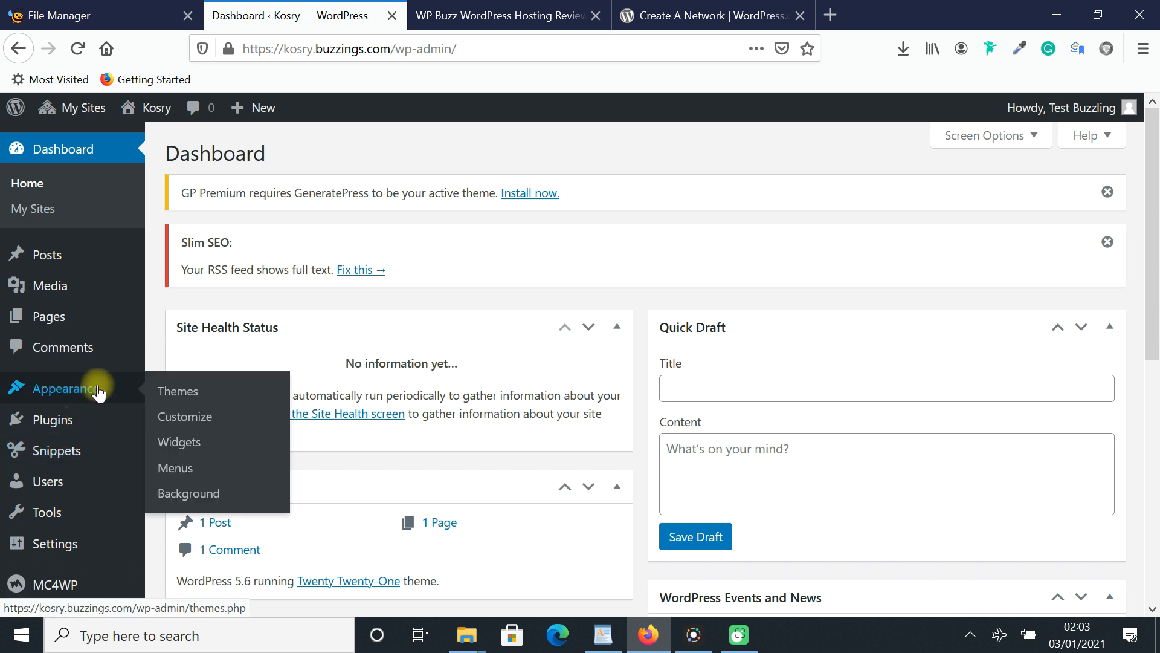
click(181, 396)
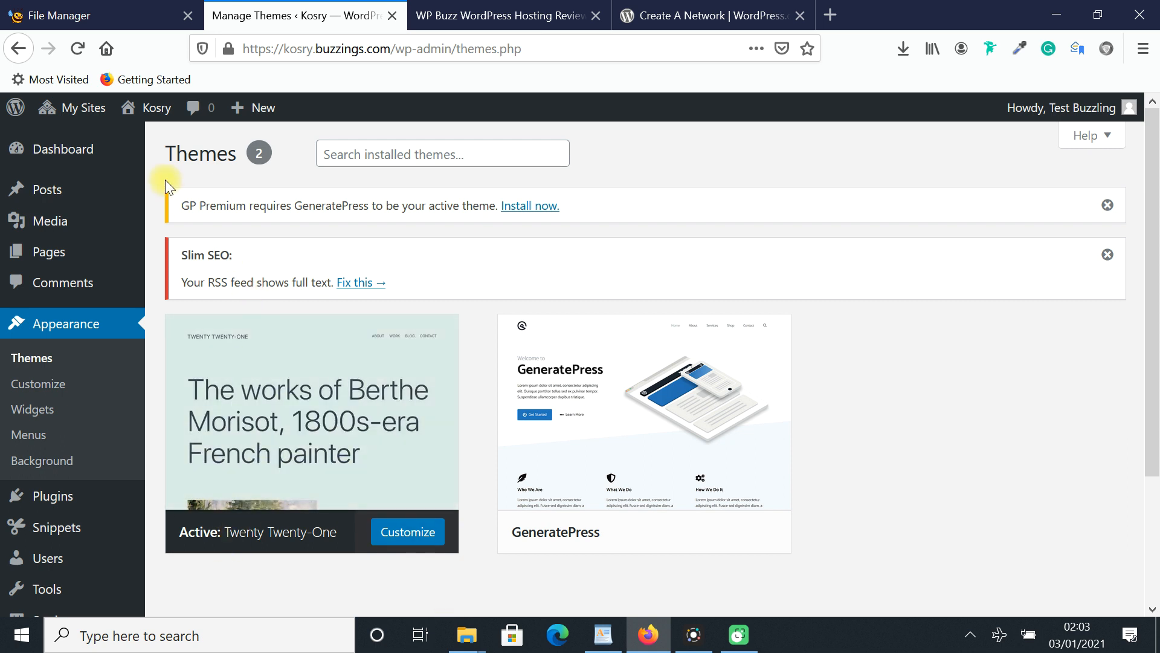
View the Kosry site's front page in a new browser tab and compare it with the buzzings.com home page.
mouse_move(150, 112)
right_click(155, 148)
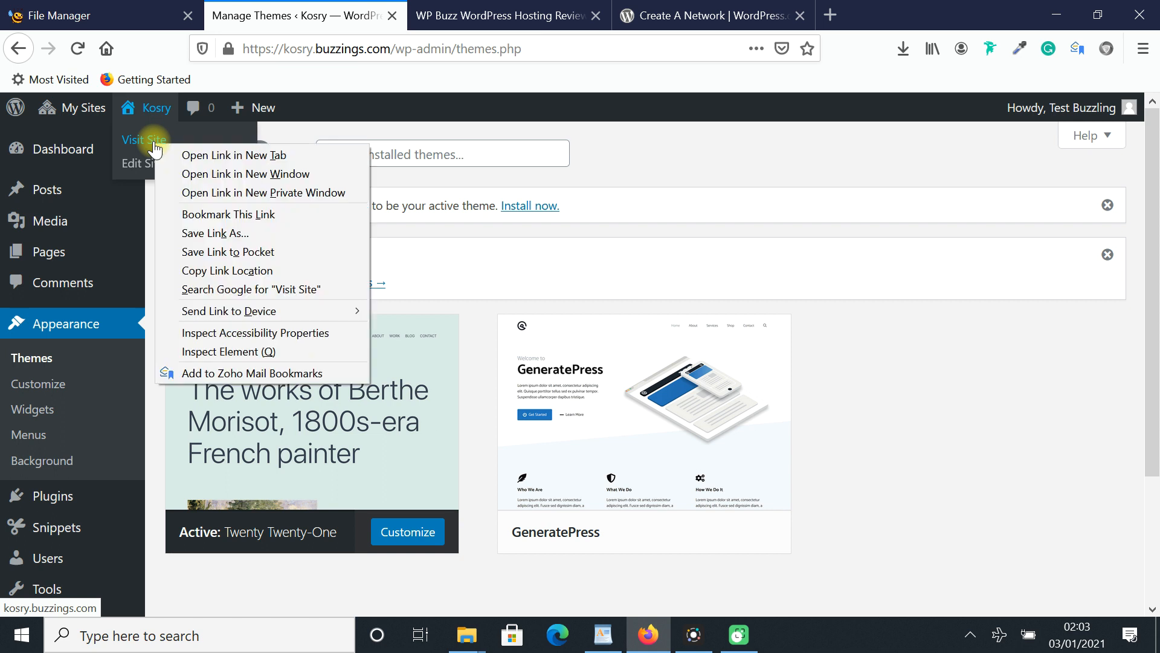
click(175, 153)
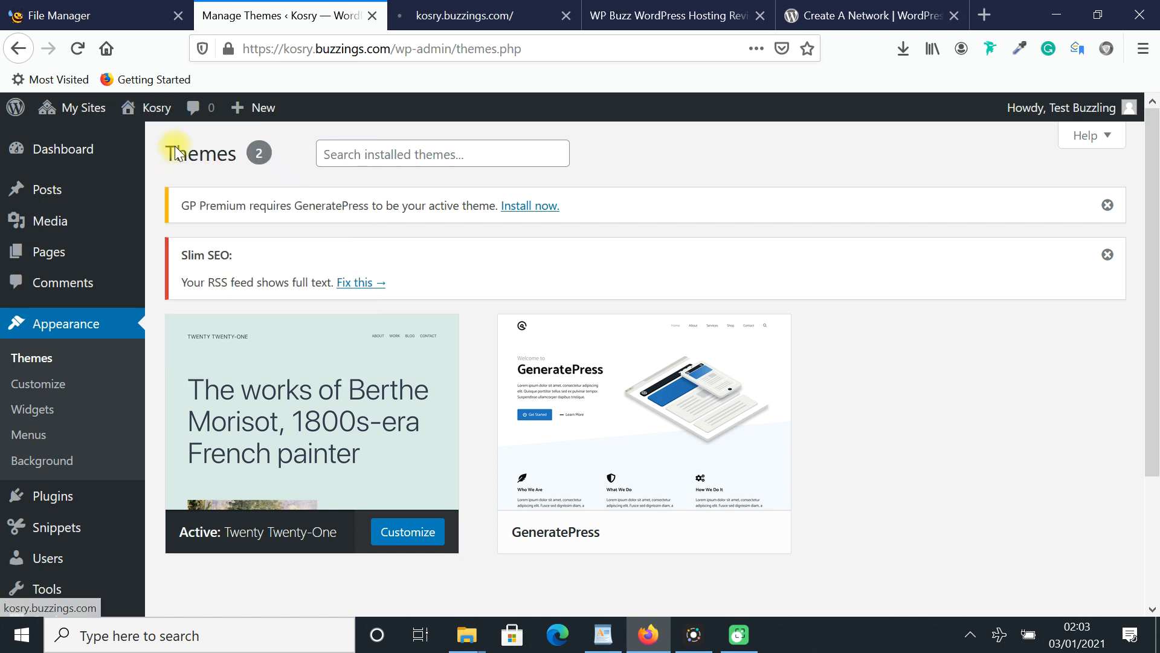
click(443, 8)
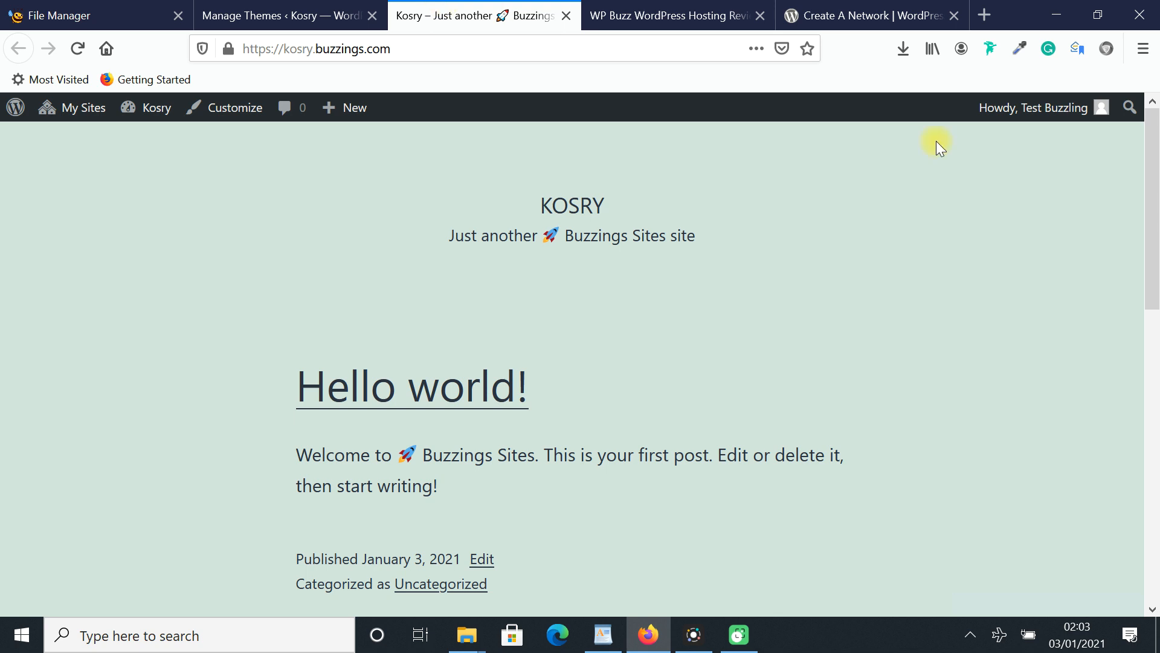
drag(1155, 189, 1156, 197)
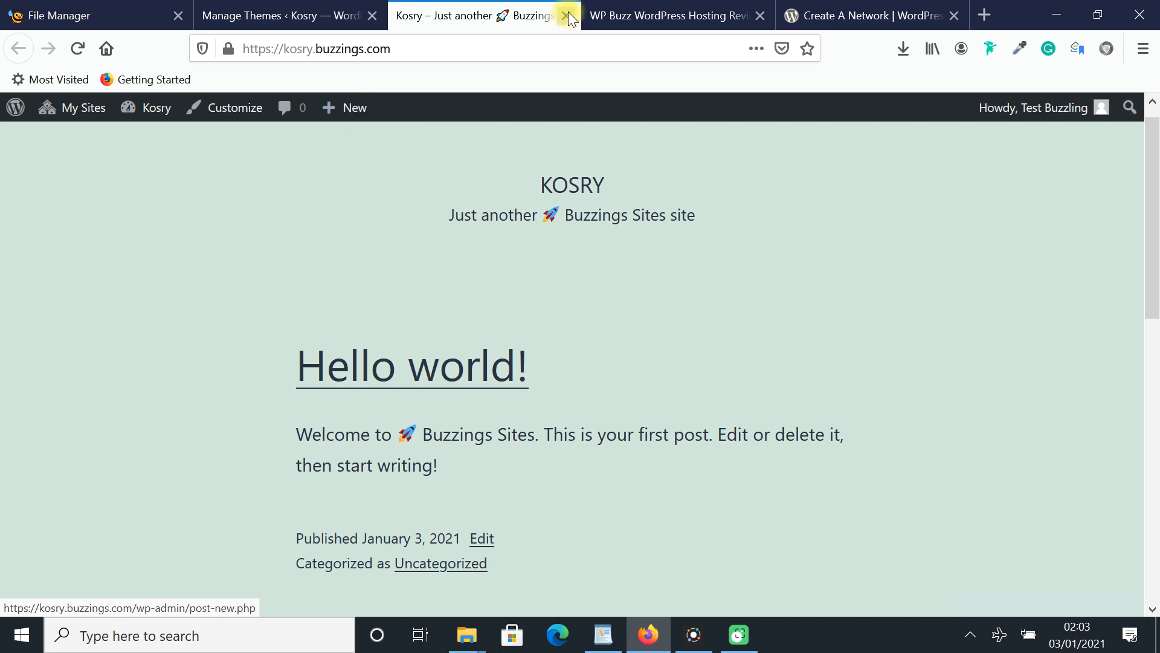
click(725, 13)
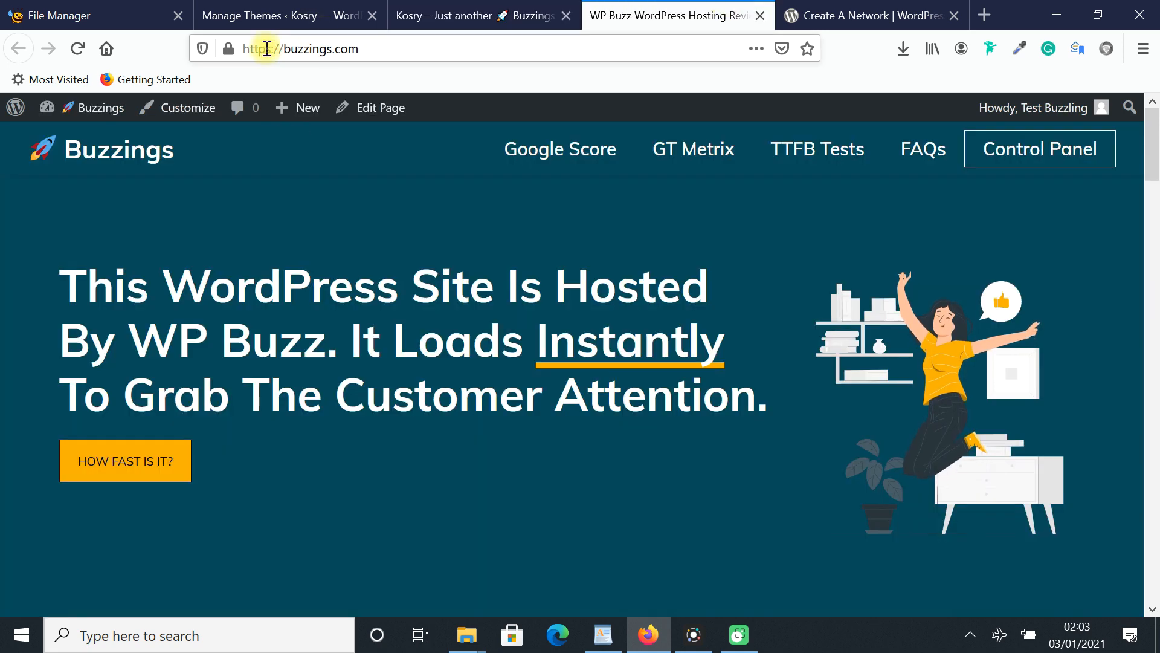
mouse_move(1158, 151)
mouse_down()
mouse_move(1156, 247)
mouse_move(1156, 130)
mouse_move(1156, 169)
mouse_up()
click(461, 9)
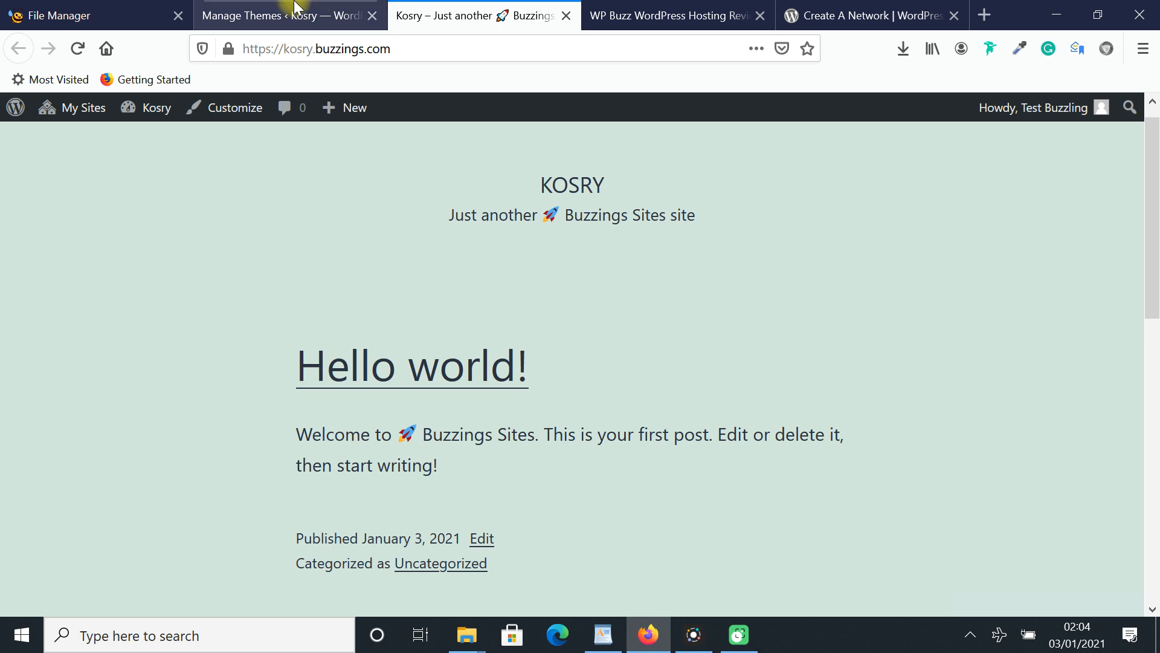
Check the domain names noted in the WordPad document, and return to the Kosry front page in Firefox.
click(293, 10)
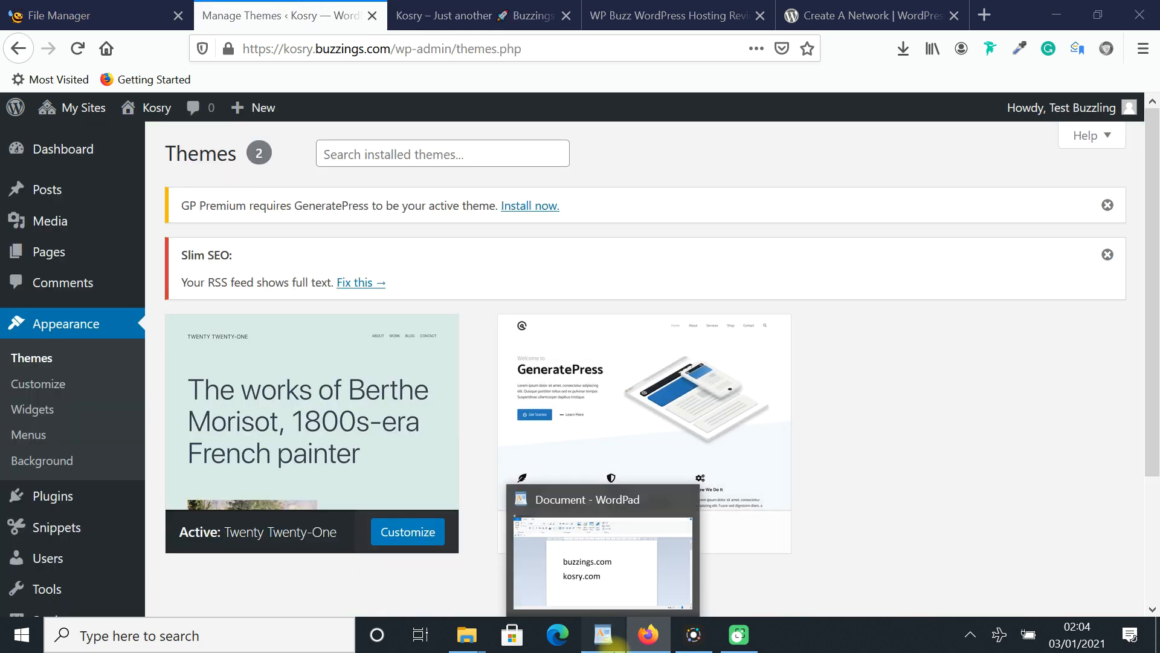
click(615, 649)
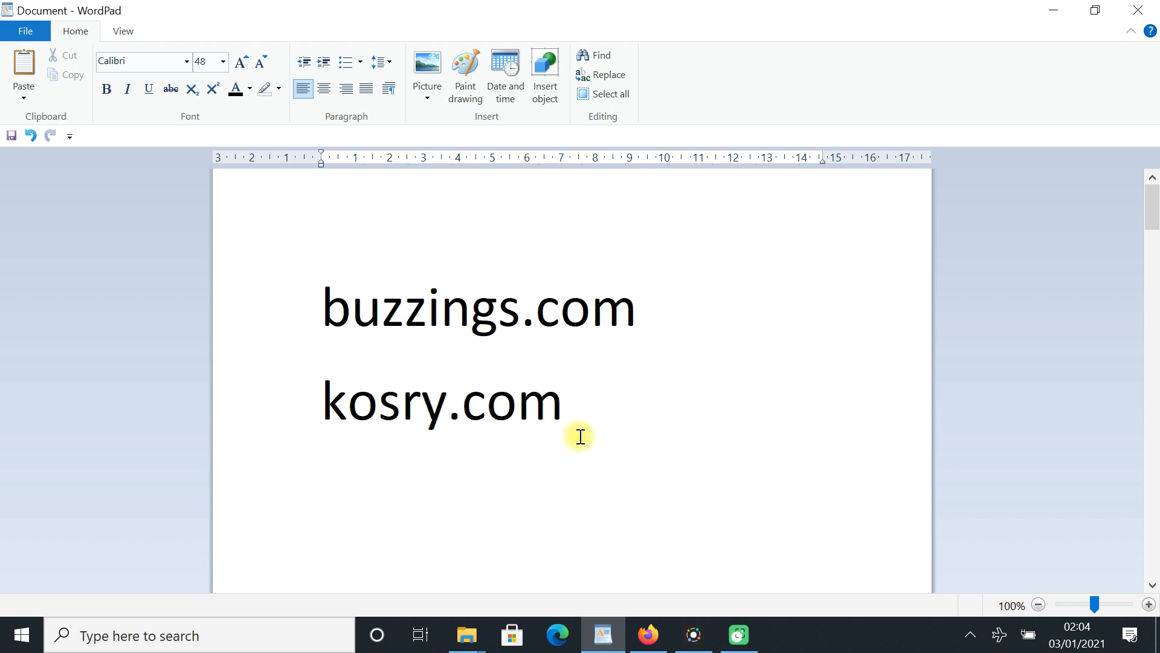
click(614, 637)
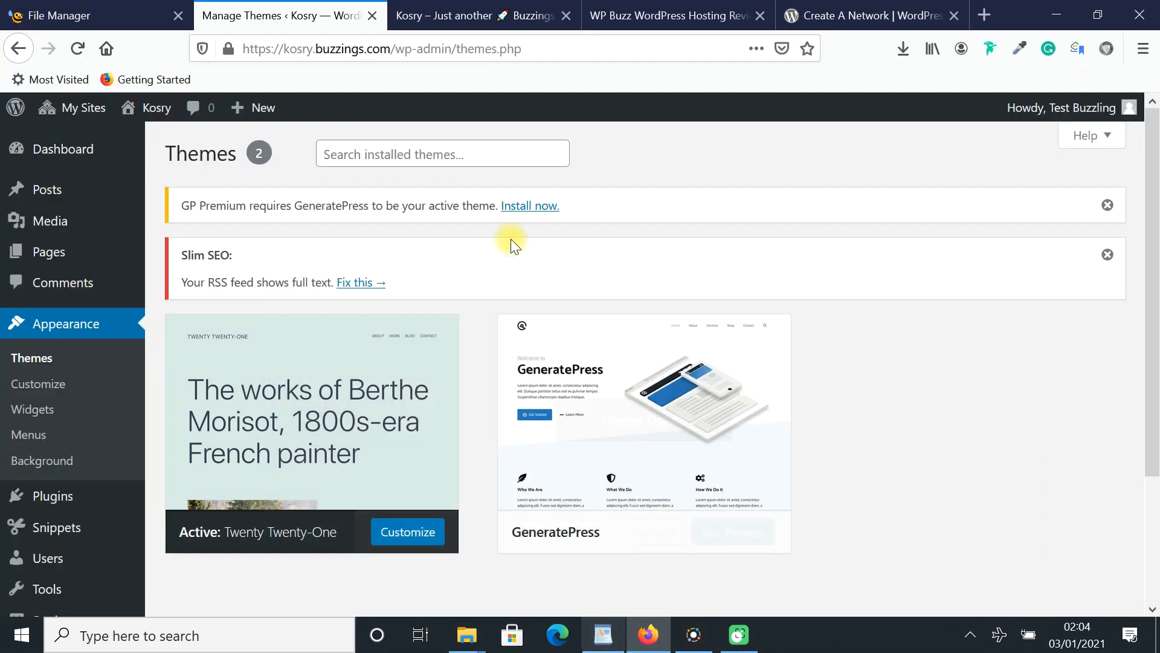
click(459, 8)
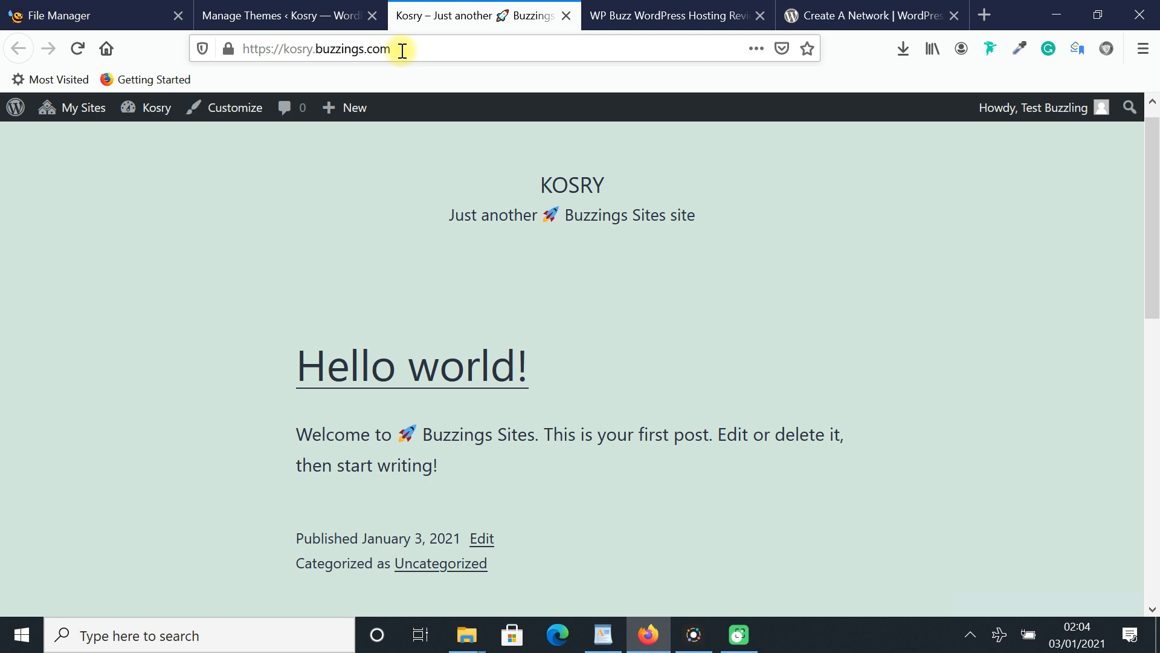
Add the domain kosry.com to the buzzings.com hosting package in the WP Buzz control panel.
click(115, 9)
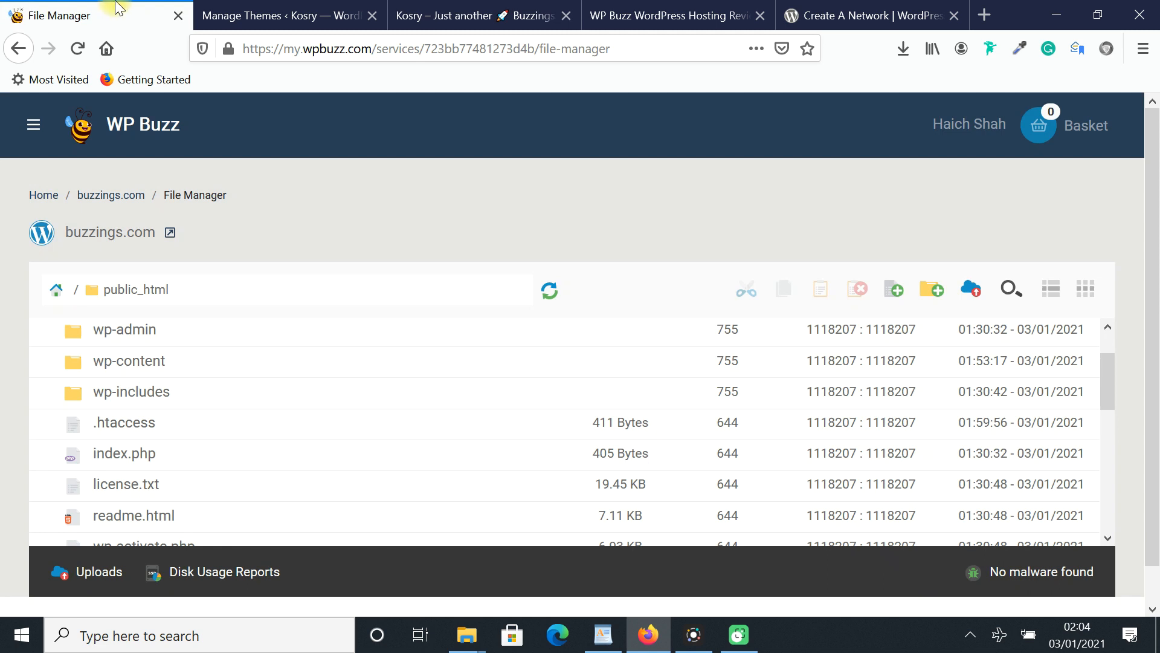
click(118, 200)
drag(1153, 163, 1155, 459)
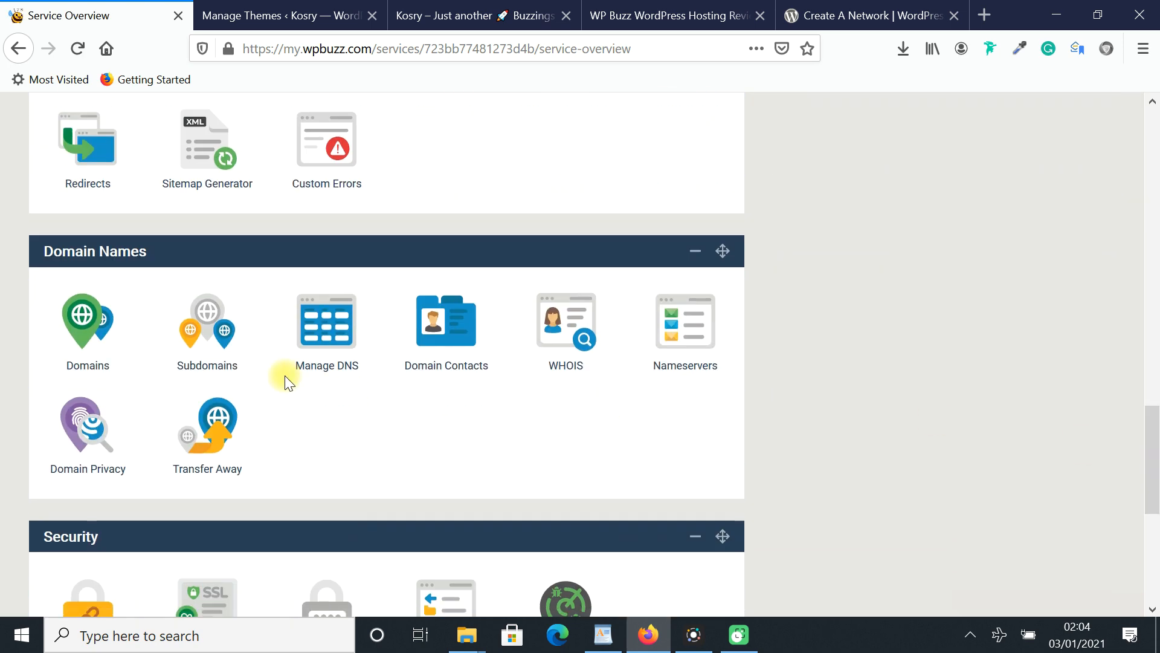
click(102, 338)
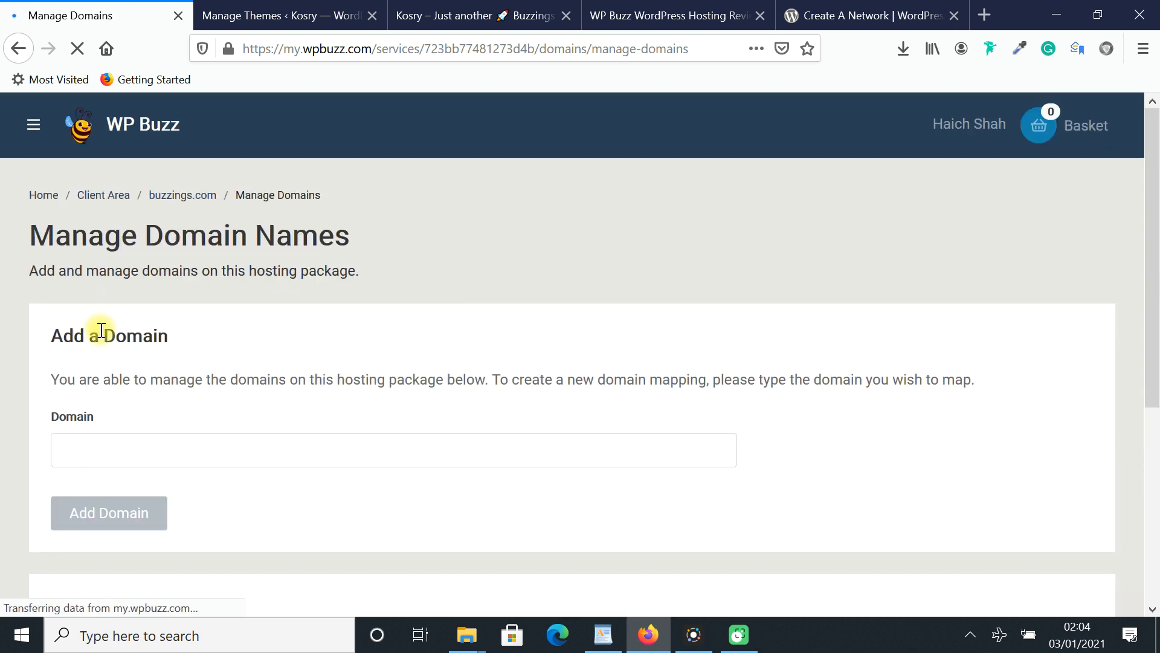
click(120, 461)
text(kosr)
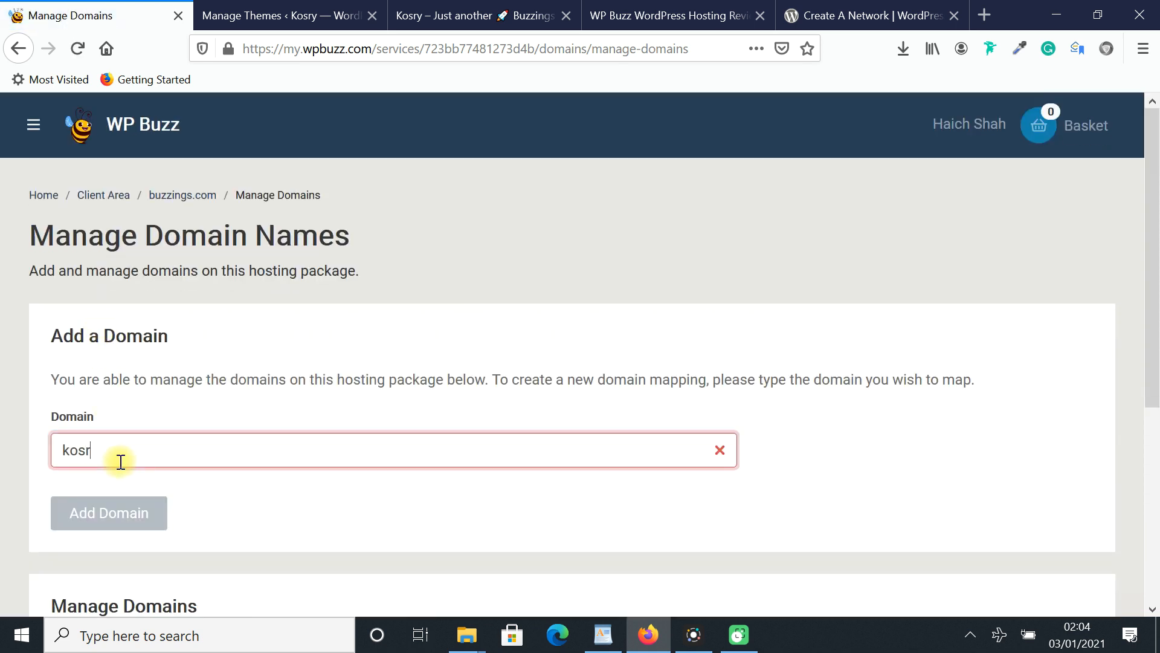
text(y.com)
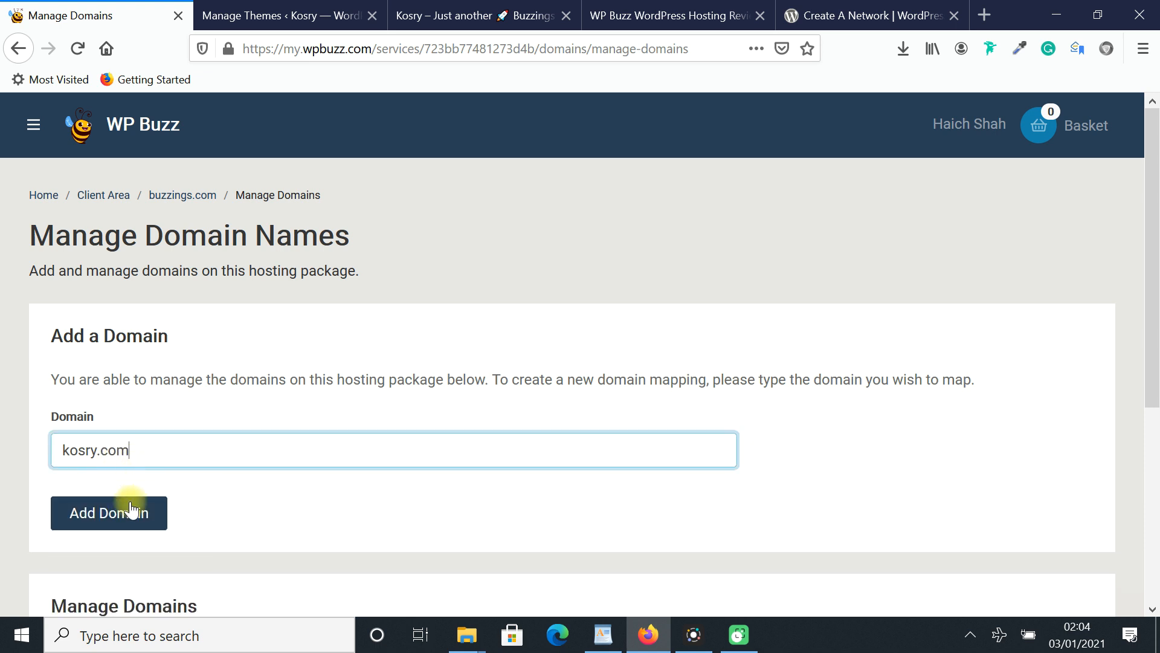
click(130, 515)
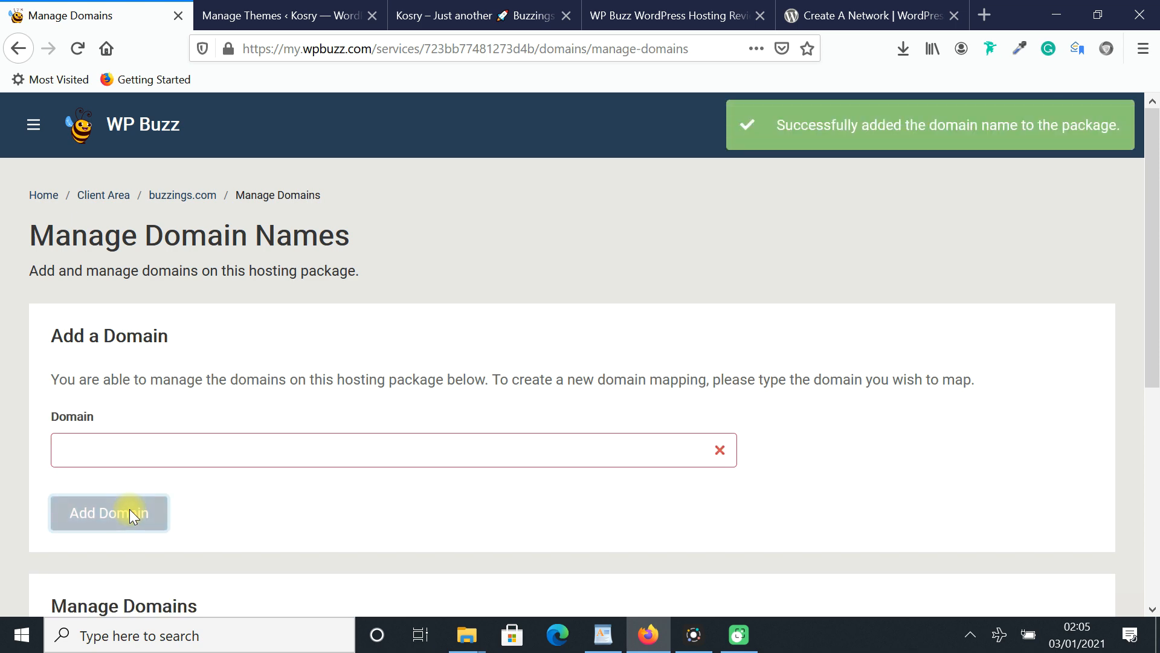
Remove the domain story.buzzings.com from the hosting package and review the remaining managed domains.
drag(1153, 200, 1154, 409)
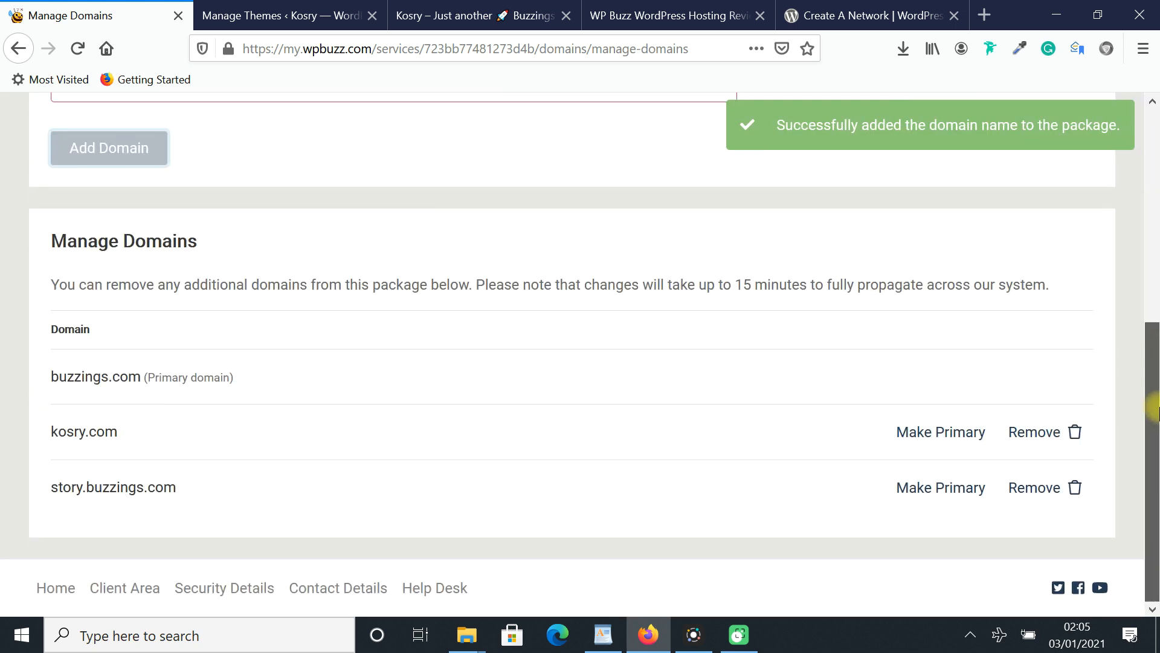
click(1029, 518)
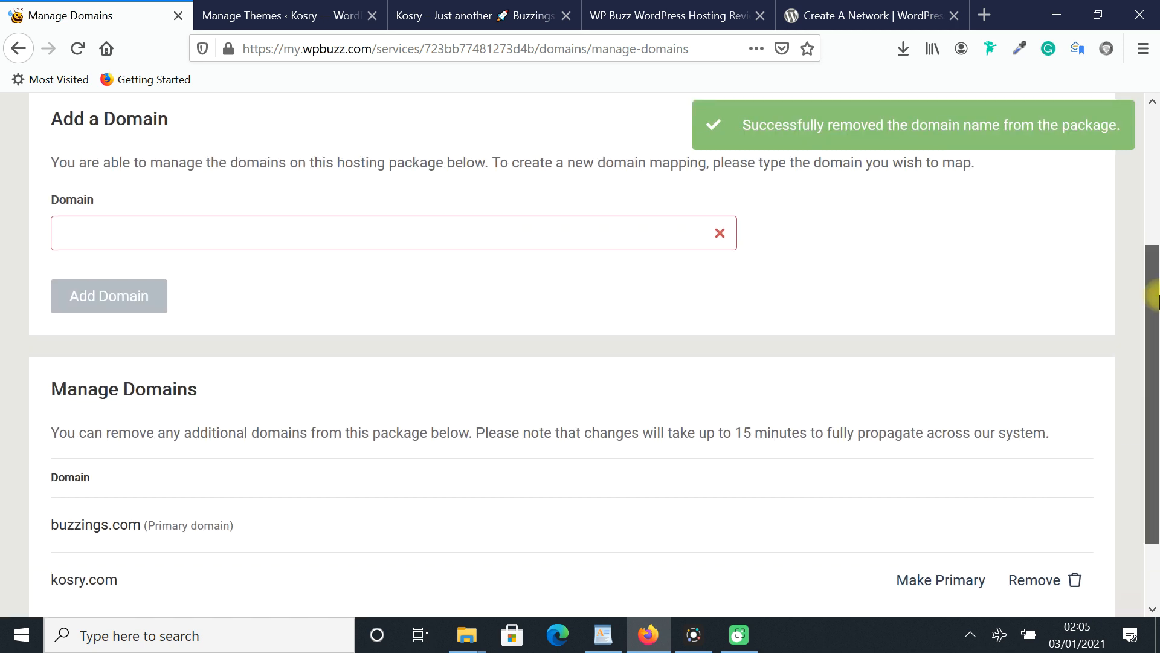
drag(1154, 297, 1154, 350)
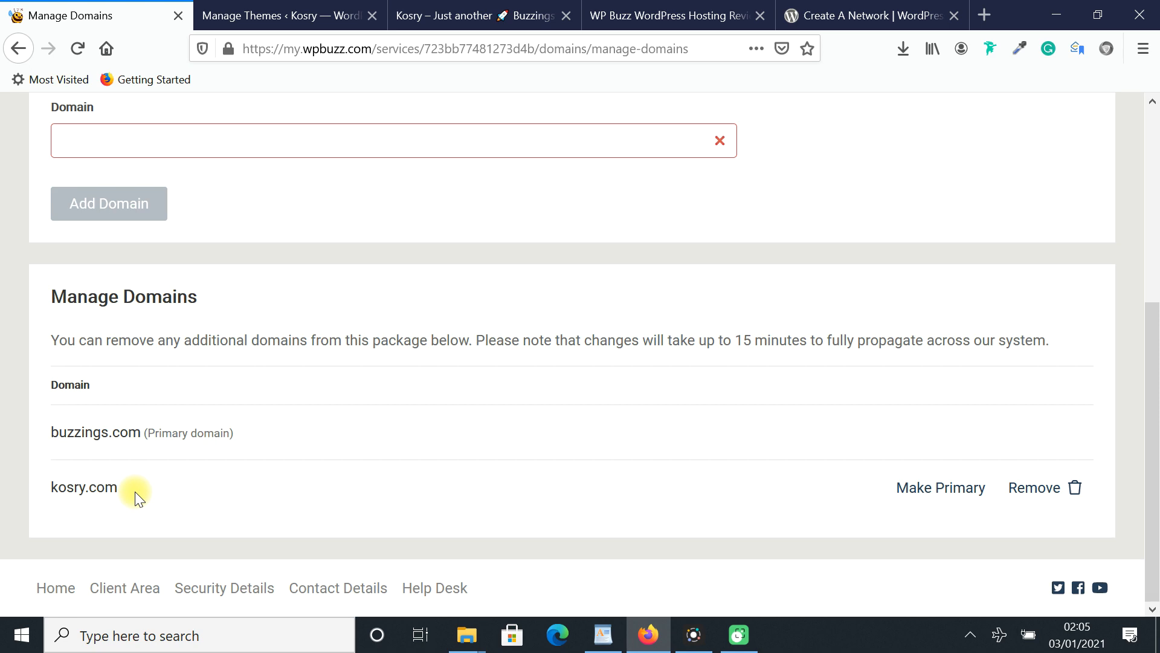
scroll(1151, 300, up, 5)
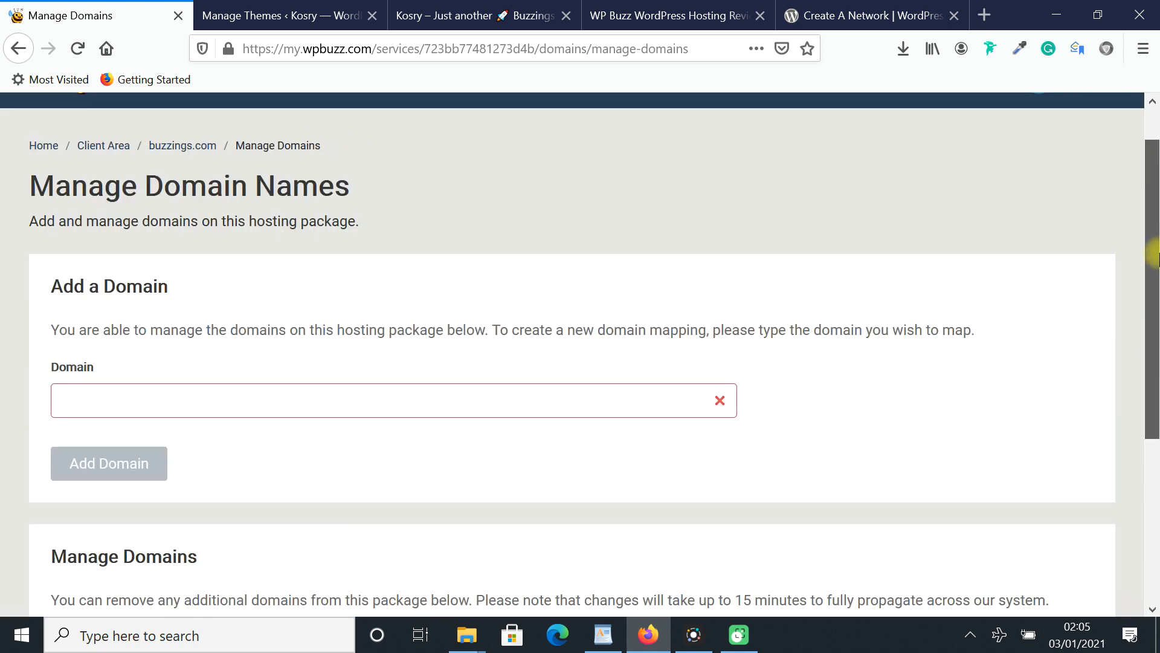
Load kosry.com in place of the WordPress Create A Network article to test where the domain leads.
click(280, 25)
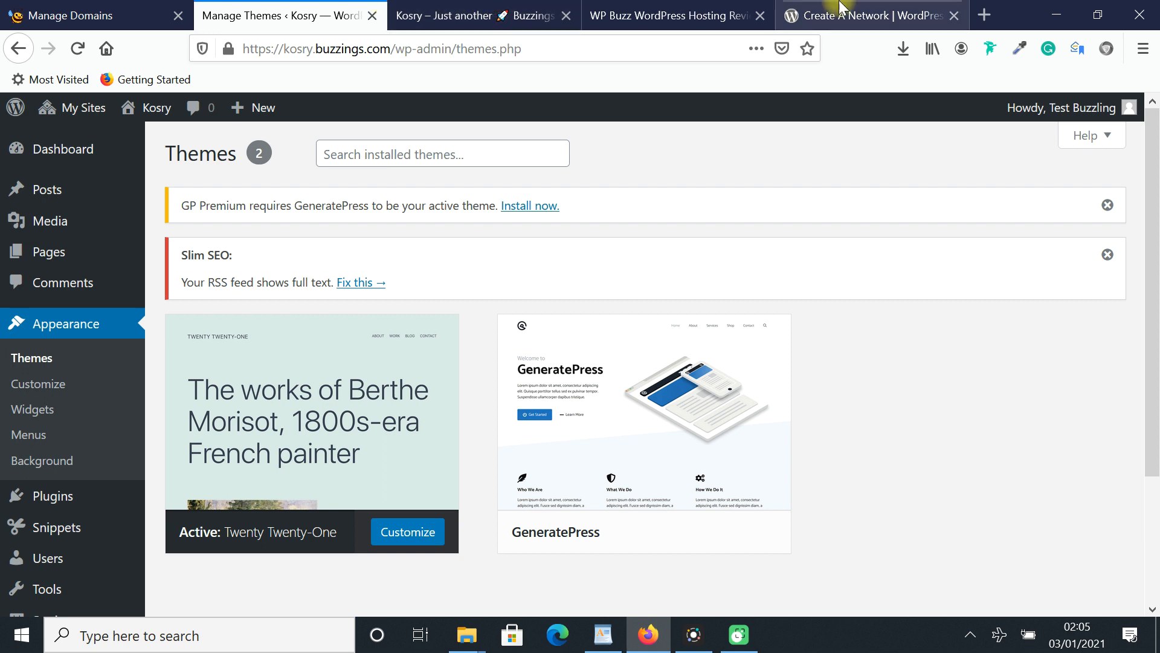
click(825, 12)
click(689, 49)
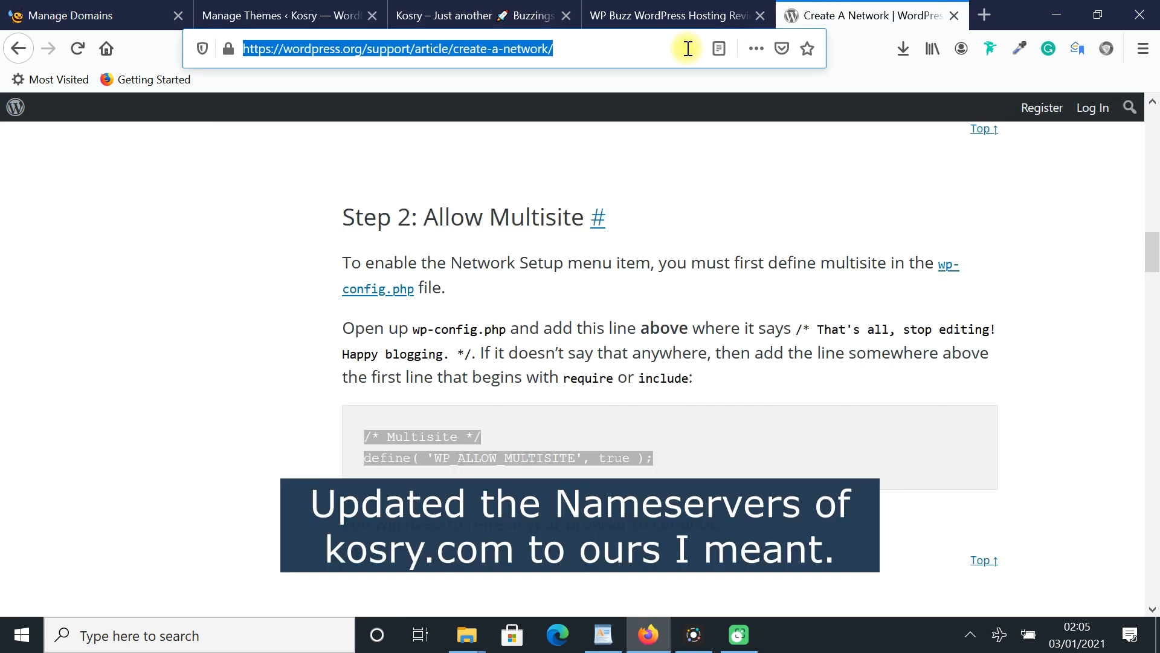
text(k)
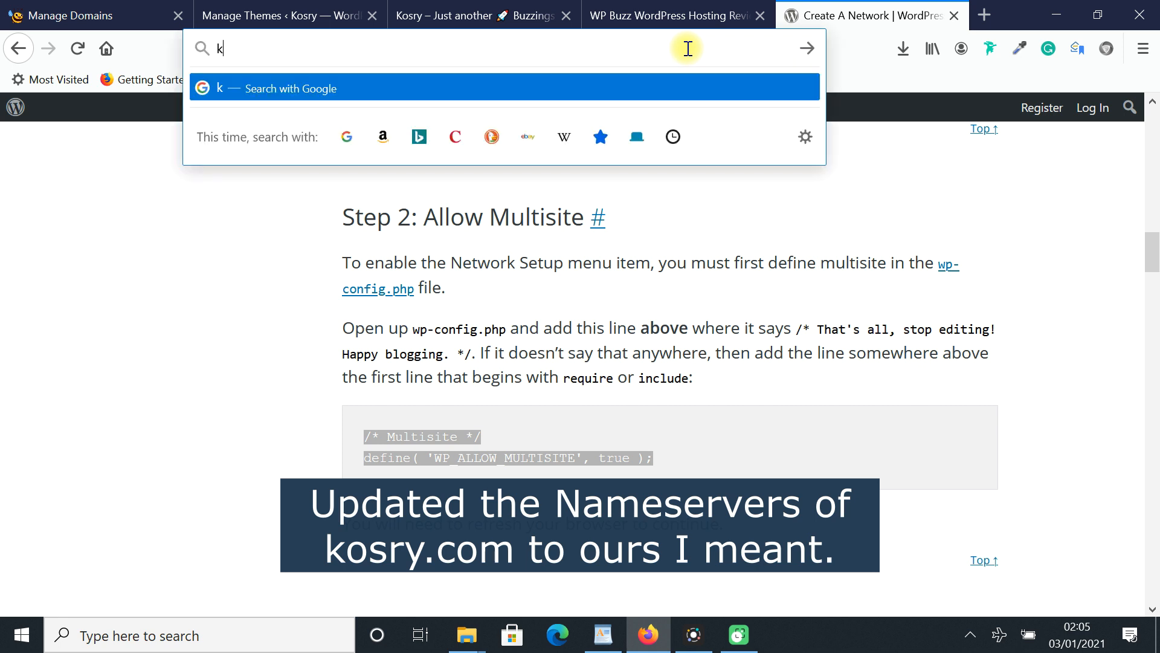
text(osry.com)
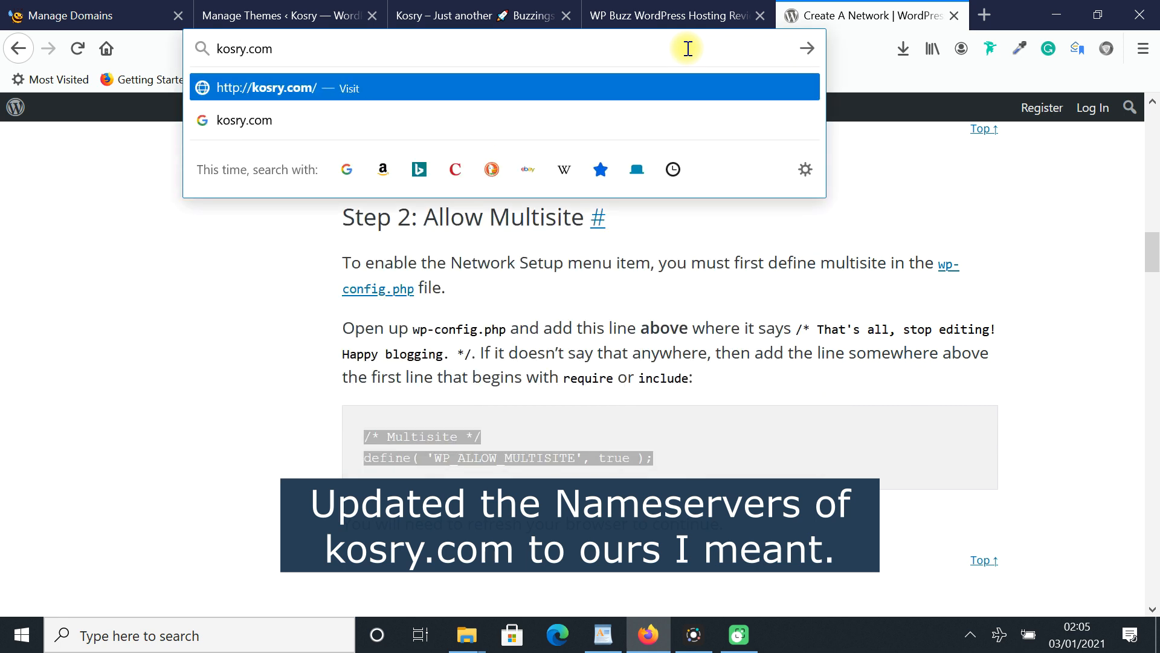
key(Return)
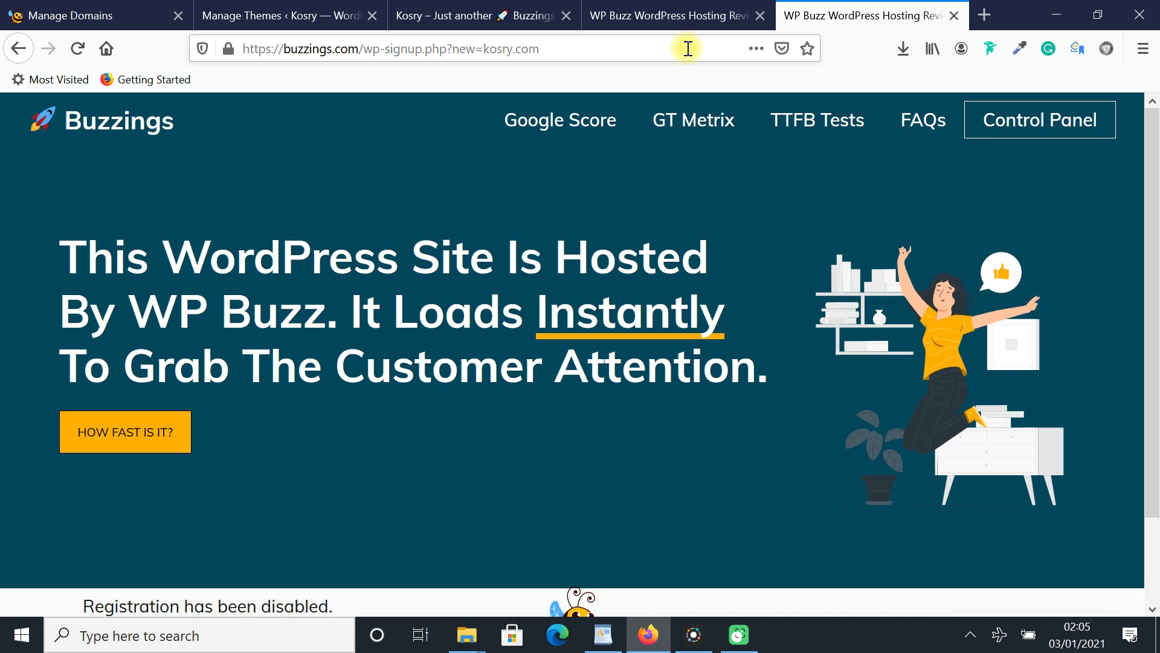
Open the kosry.buzzings.com site for editing from the network admin's list of sites.
click(288, 8)
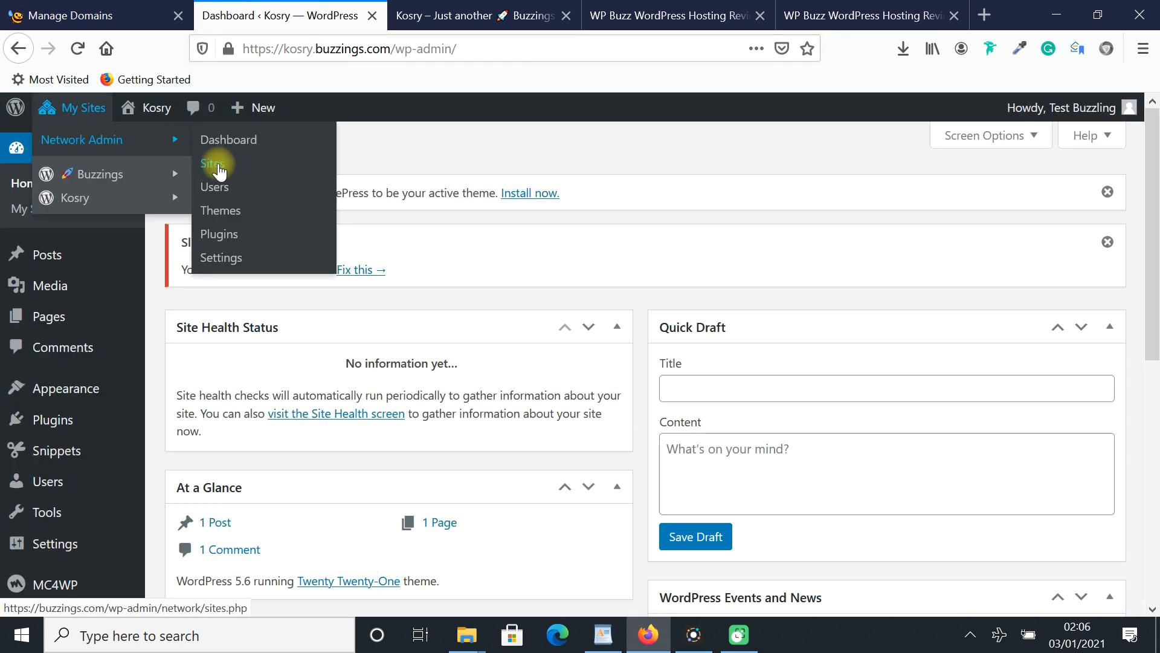
click(218, 164)
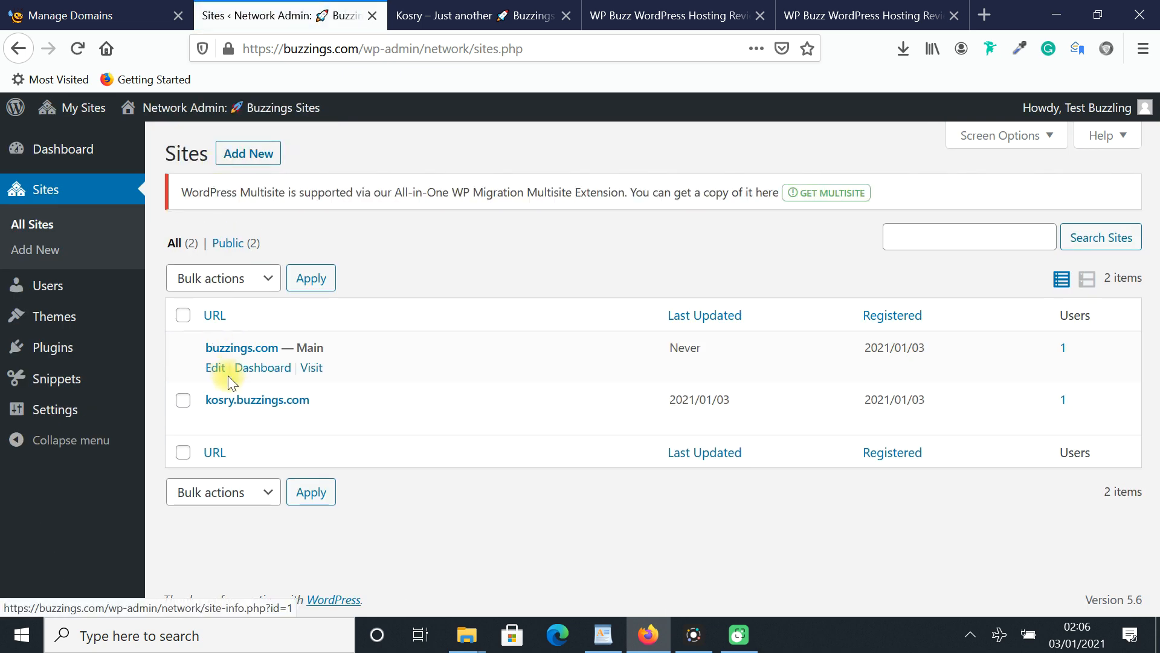
mouse_move(218, 418)
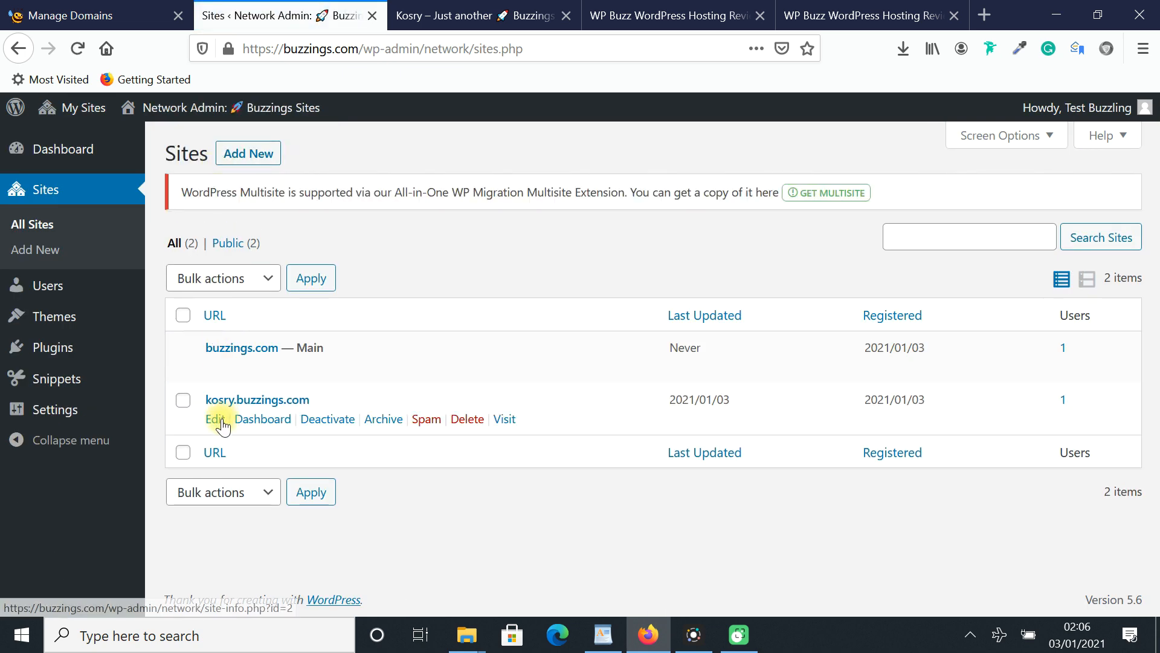
click(216, 419)
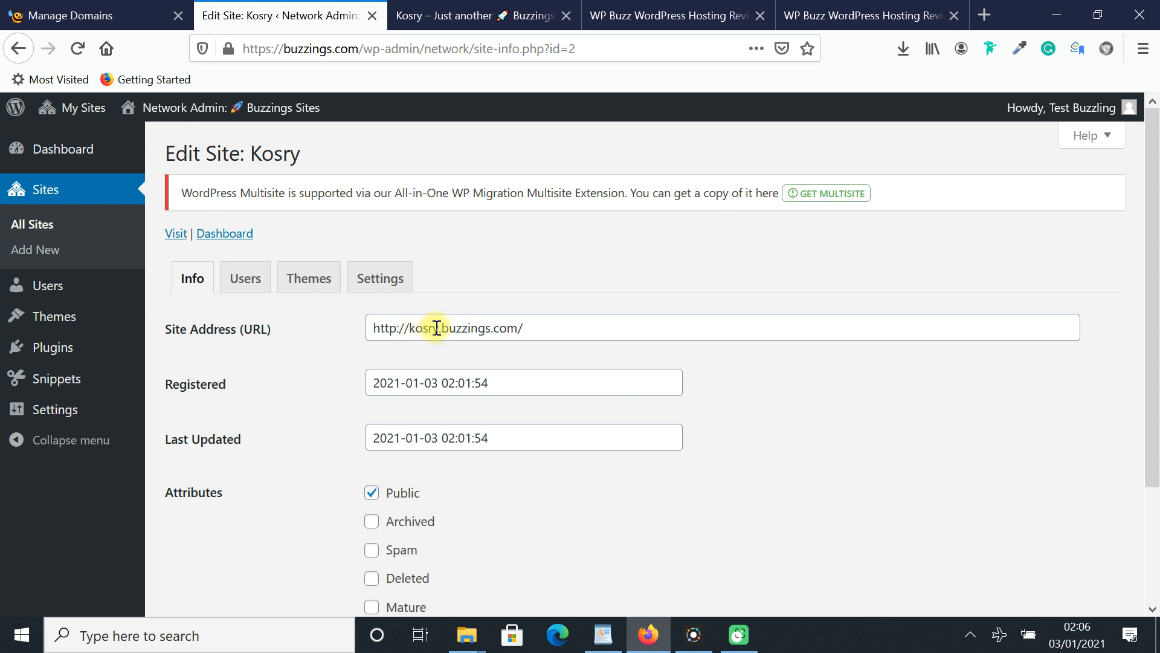
drag(445, 328, 635, 337)
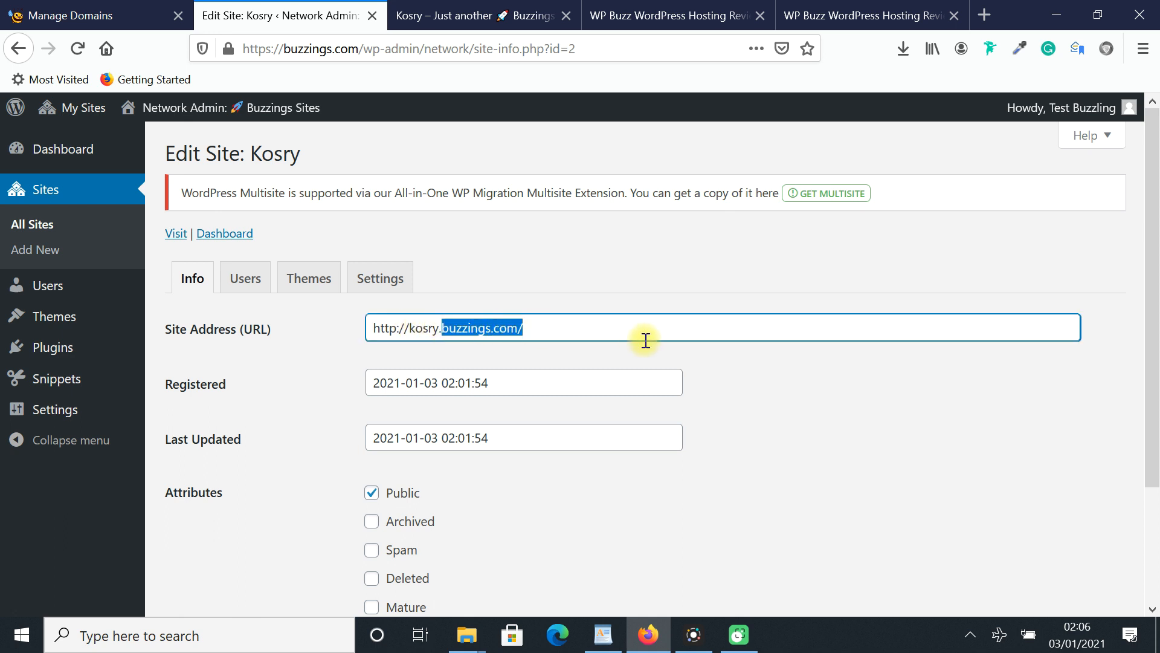
key(BackSpace)
text(com)
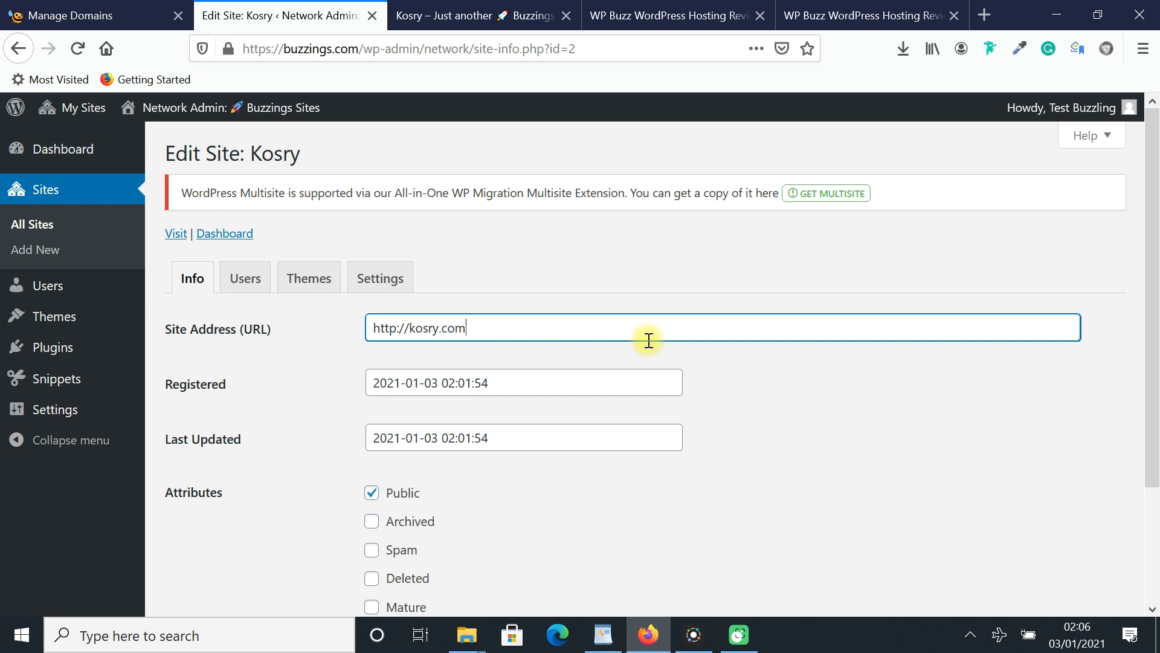
click(400, 326)
text(s)
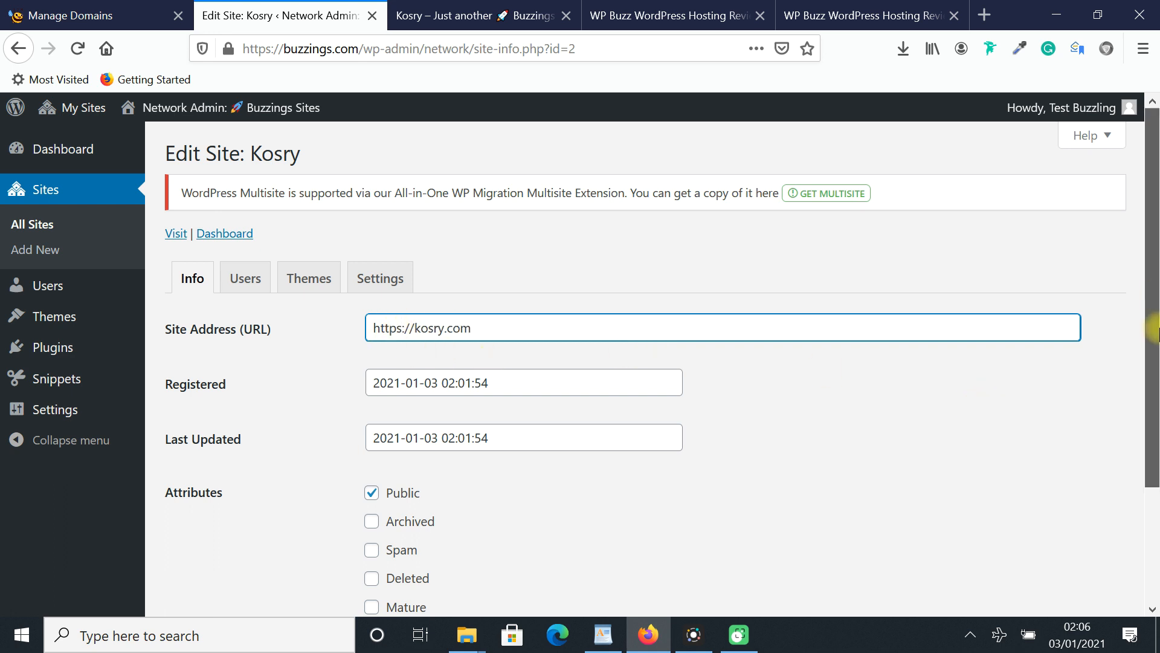
scroll(1154, 465, down, 3)
click(224, 522)
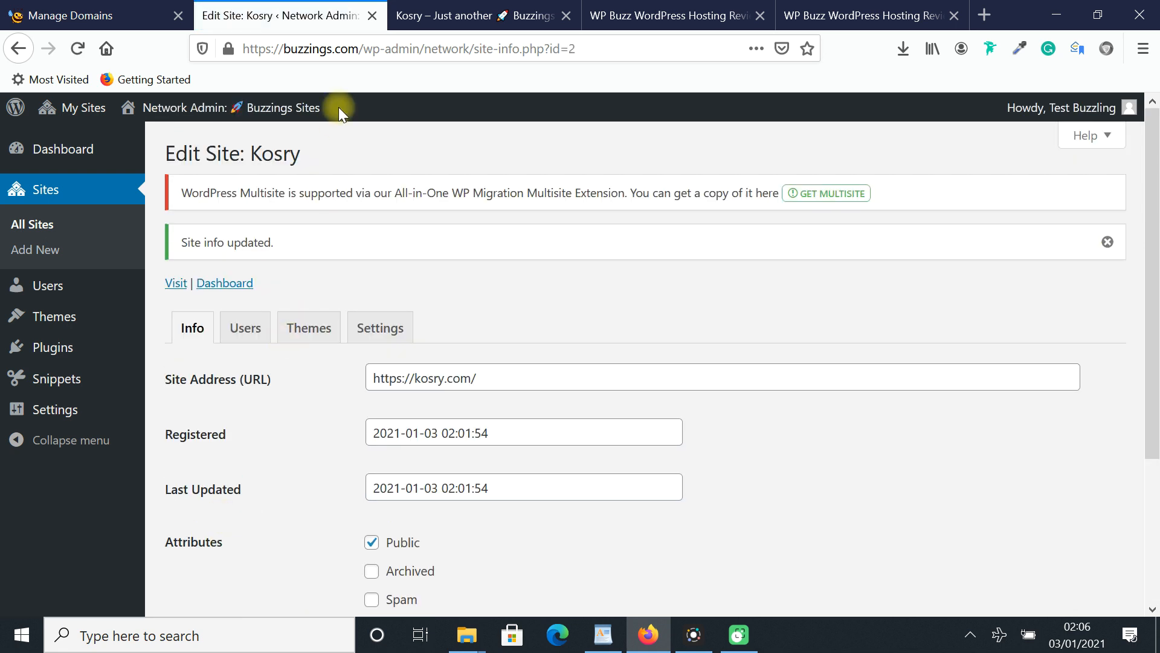
Load kosry.com in place of the kosry.buzzings.com front page to test the domain mapping.
click(435, 14)
click(440, 47)
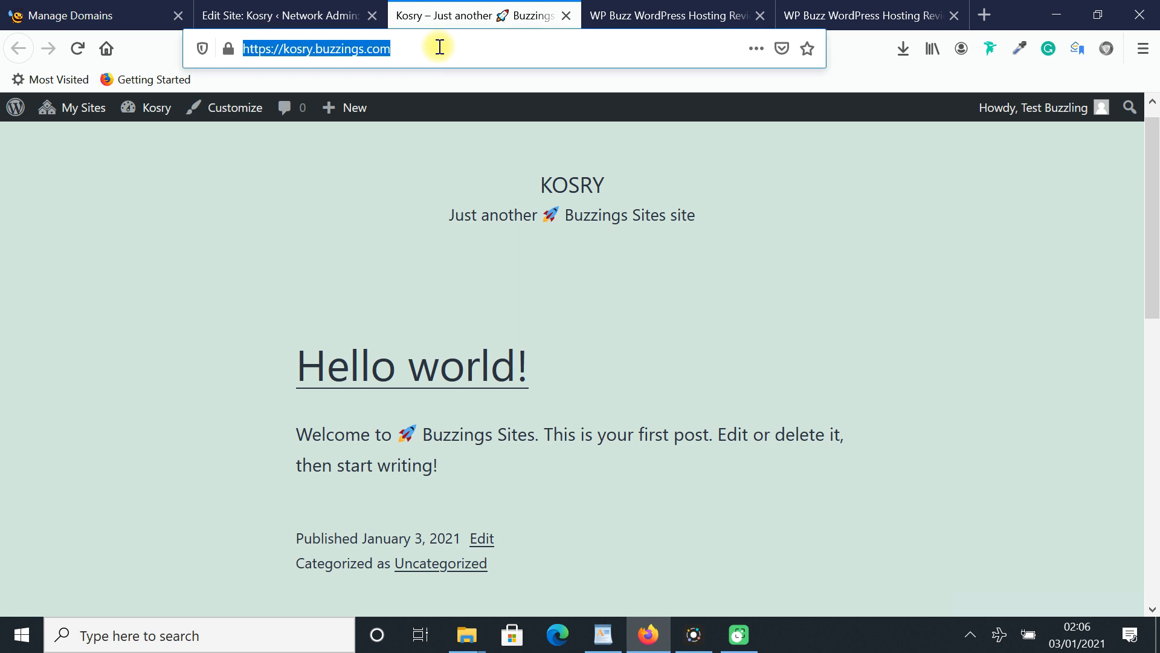
text(kosry)
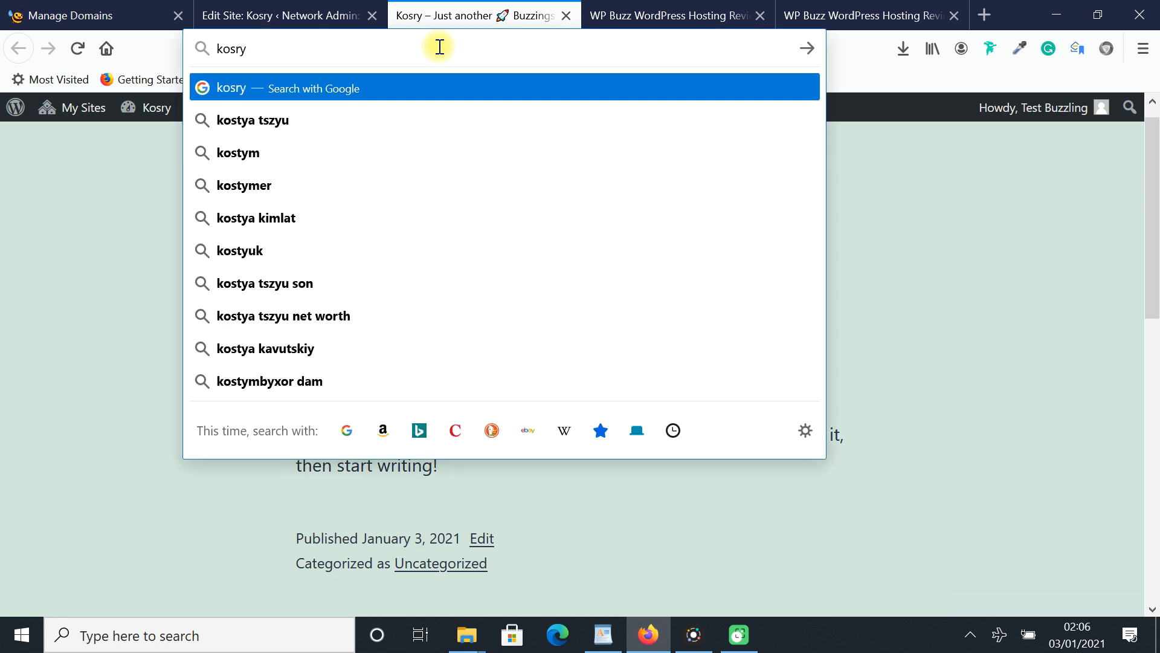
text(.com)
key(Return)
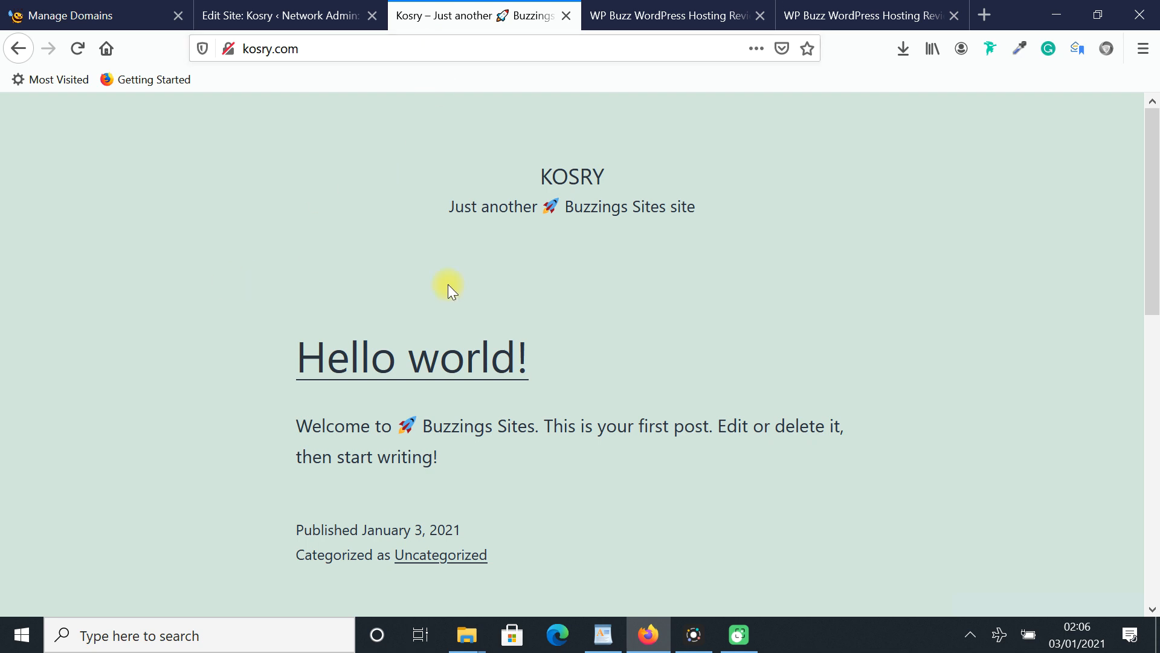
Reload the Buzzings home page for comparison, and return to the kosry.com front page.
click(640, 16)
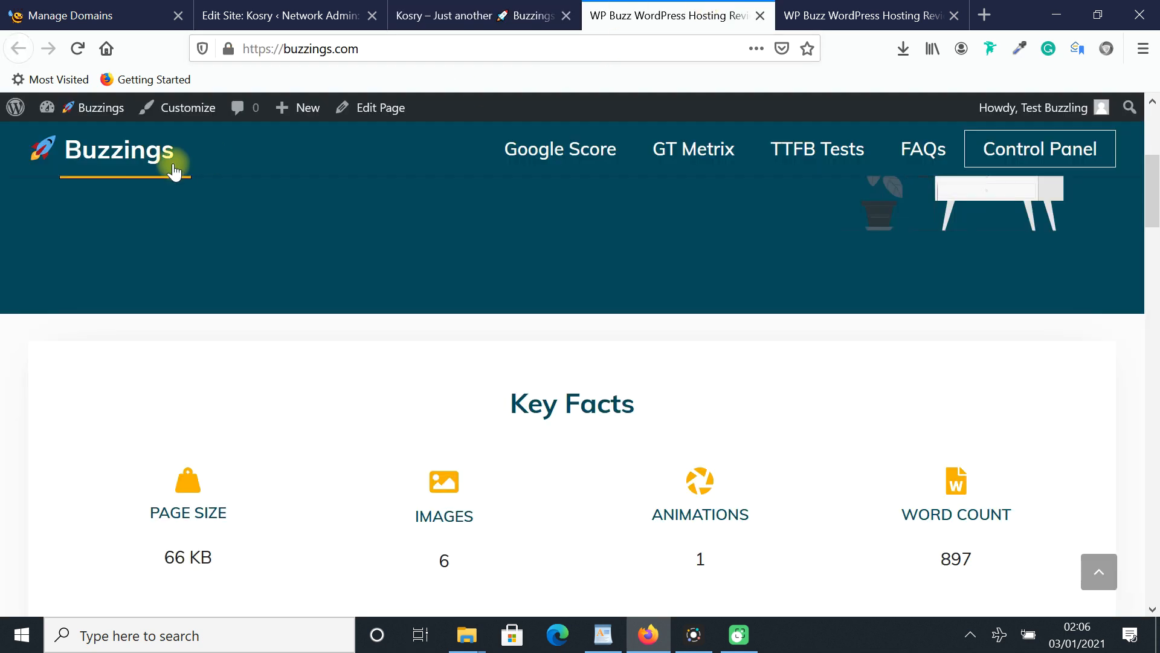
click(119, 160)
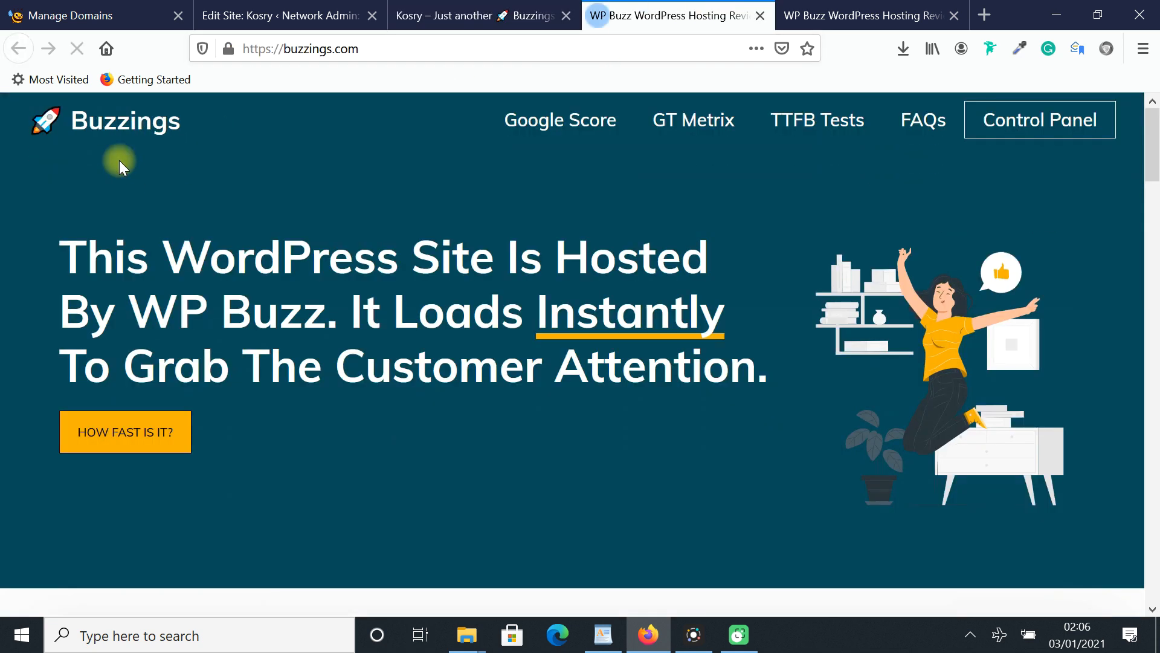
click(482, 9)
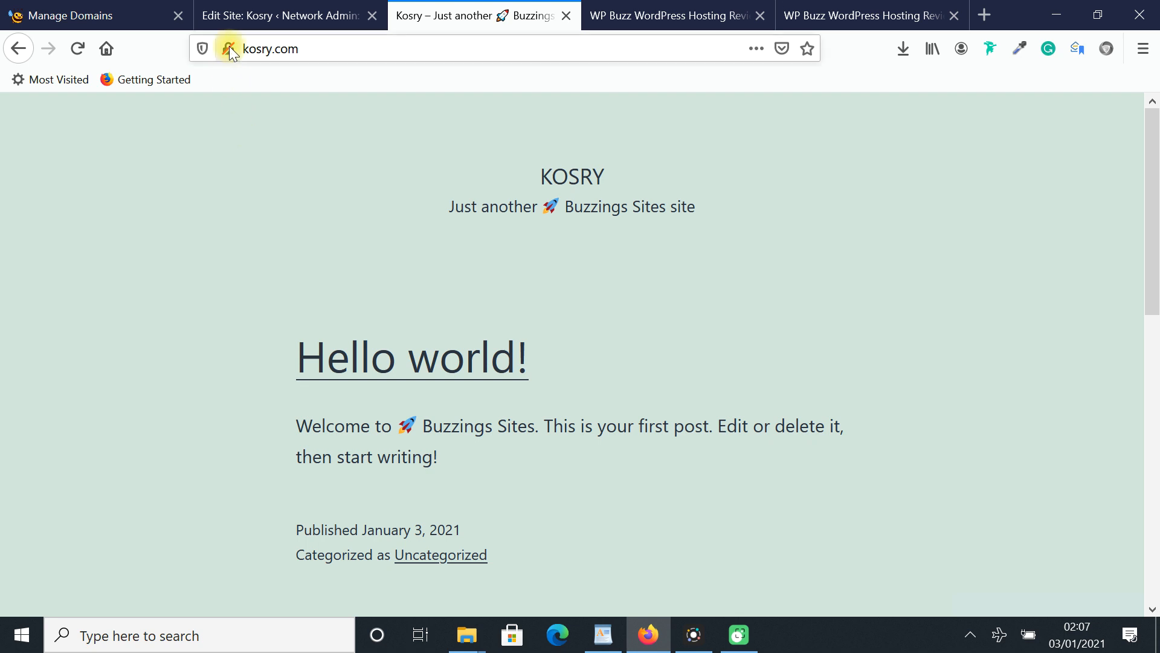
Return to the network admin's list of sites and open the form for adding a new site.
click(298, 7)
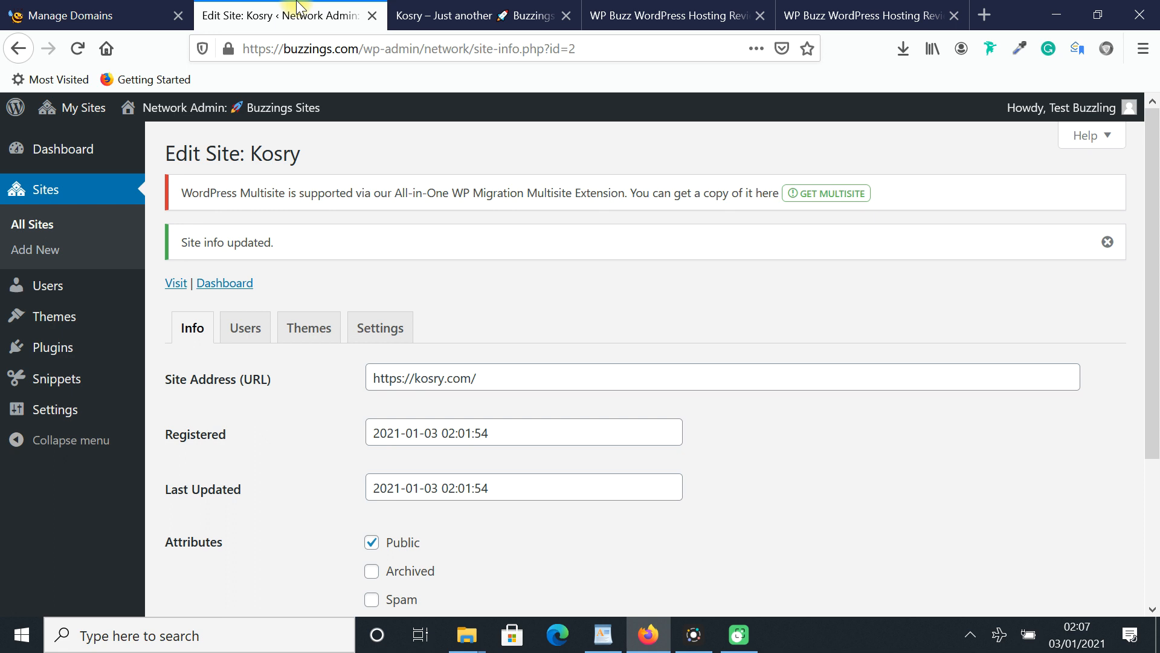
mouse_move(90, 112)
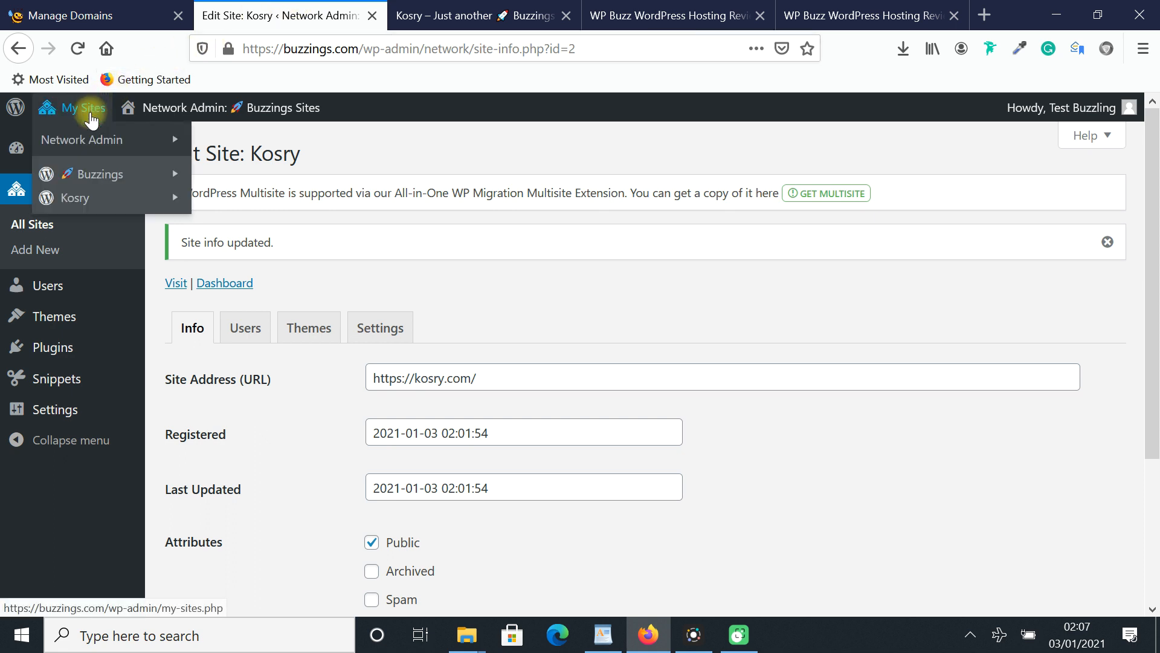
click(209, 171)
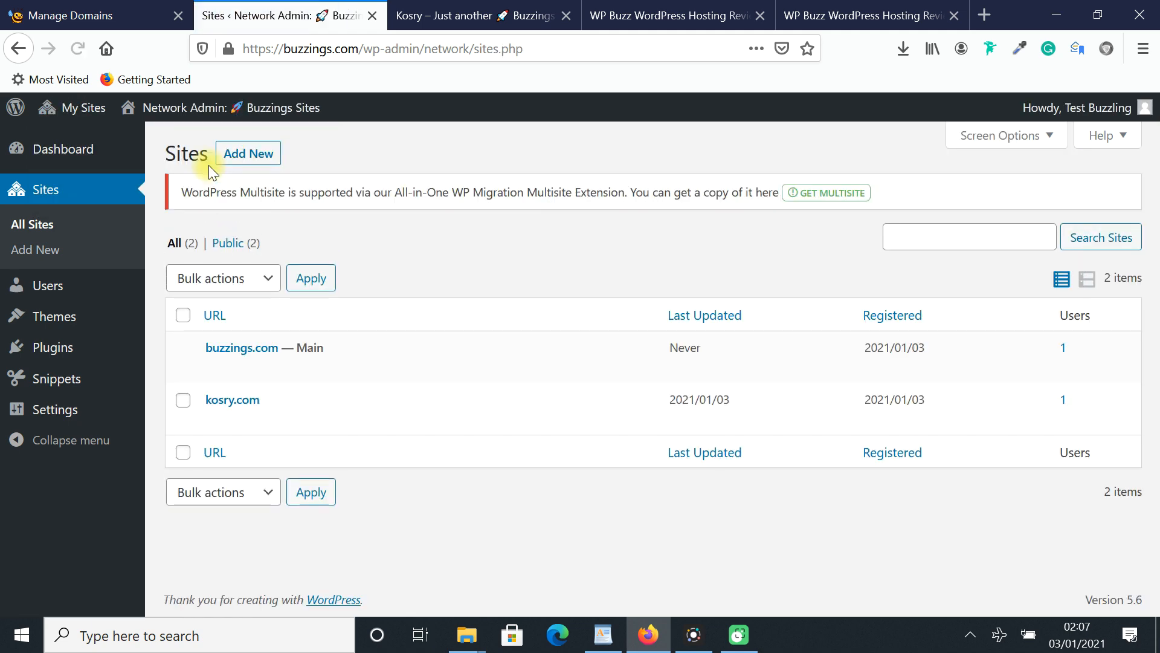
click(260, 155)
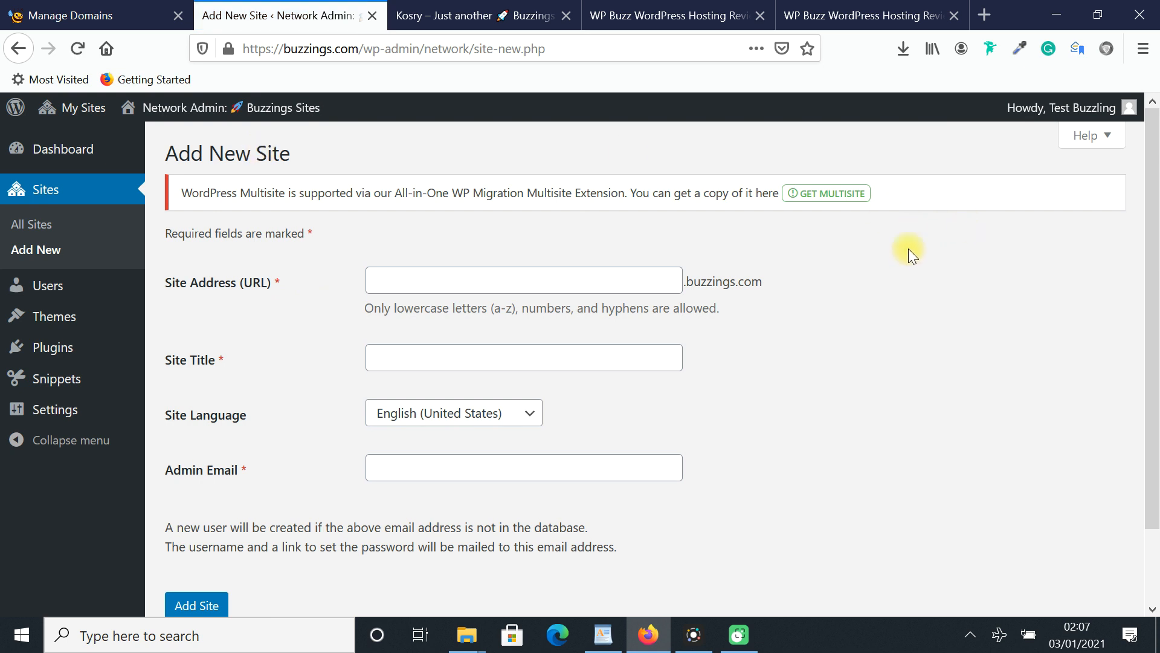
Add a network site with the address test and title Test, using the existing test user's e-mail as admin e-mail.
click(528, 291)
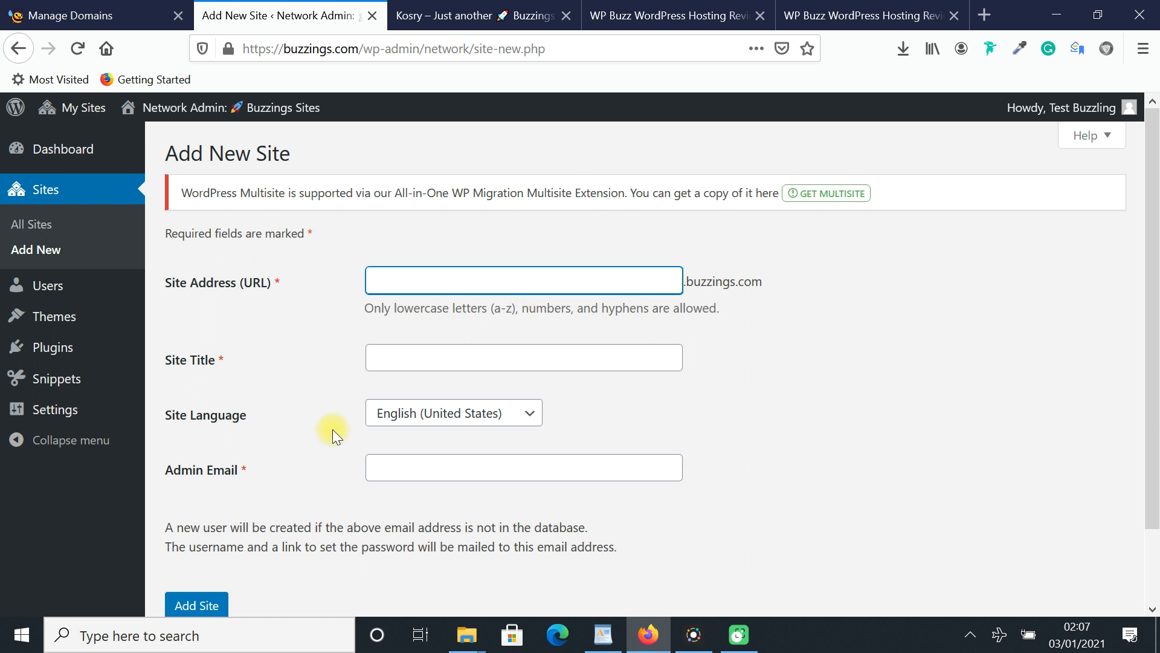
click(466, 275)
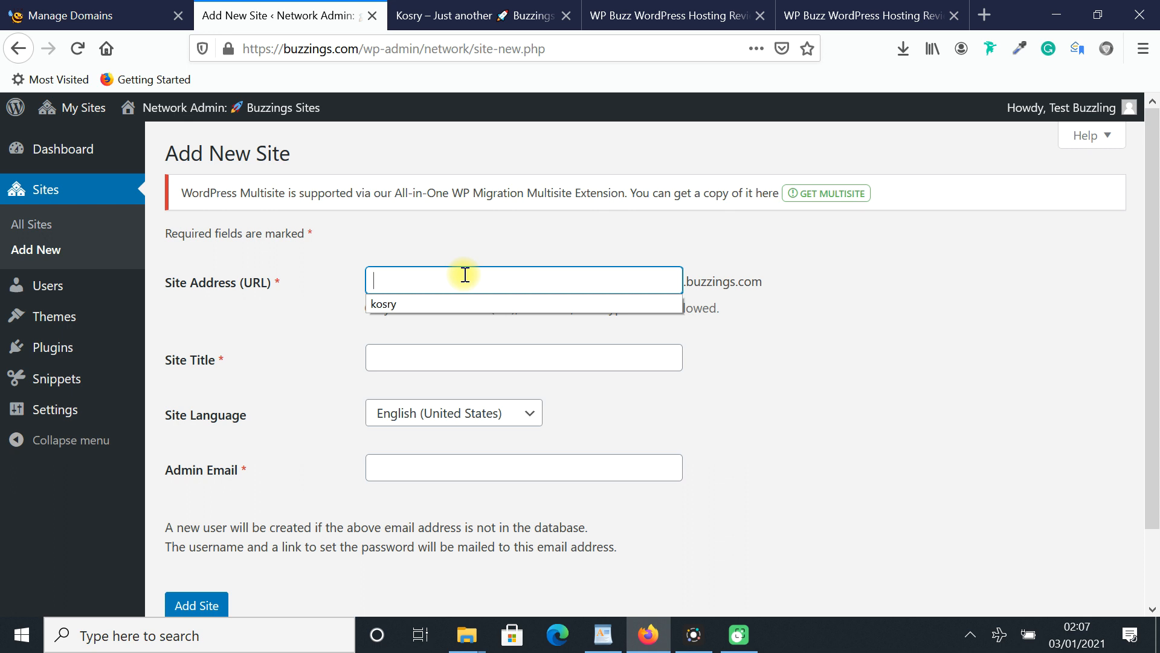
text(tes)
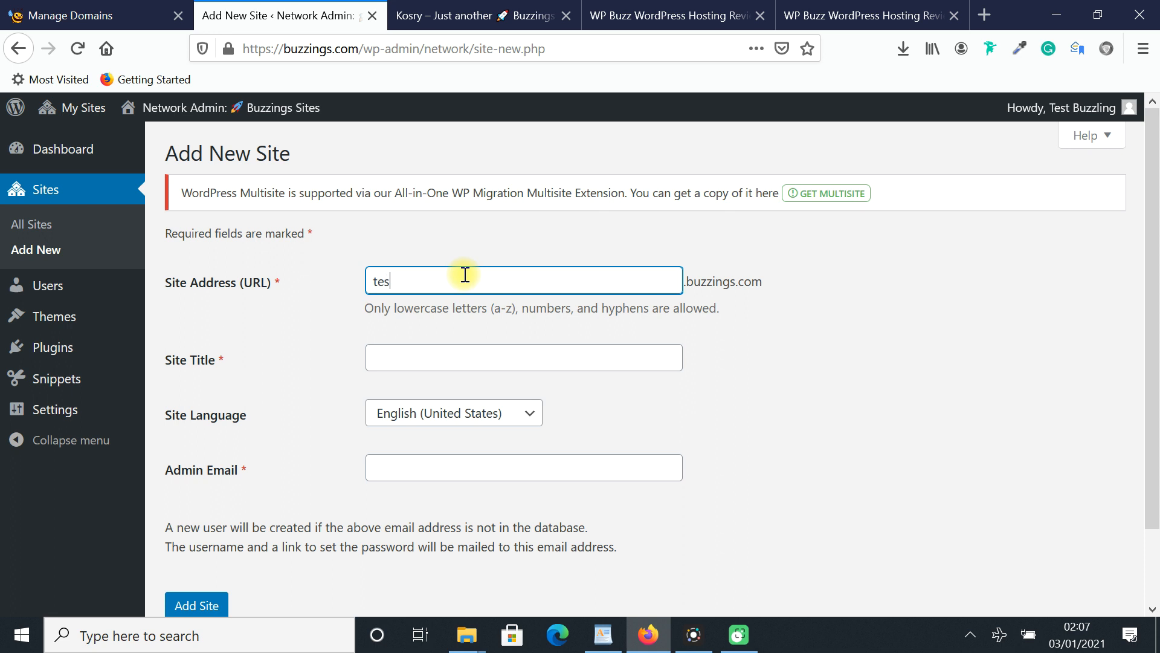
text(t)
click(456, 355)
text(Test)
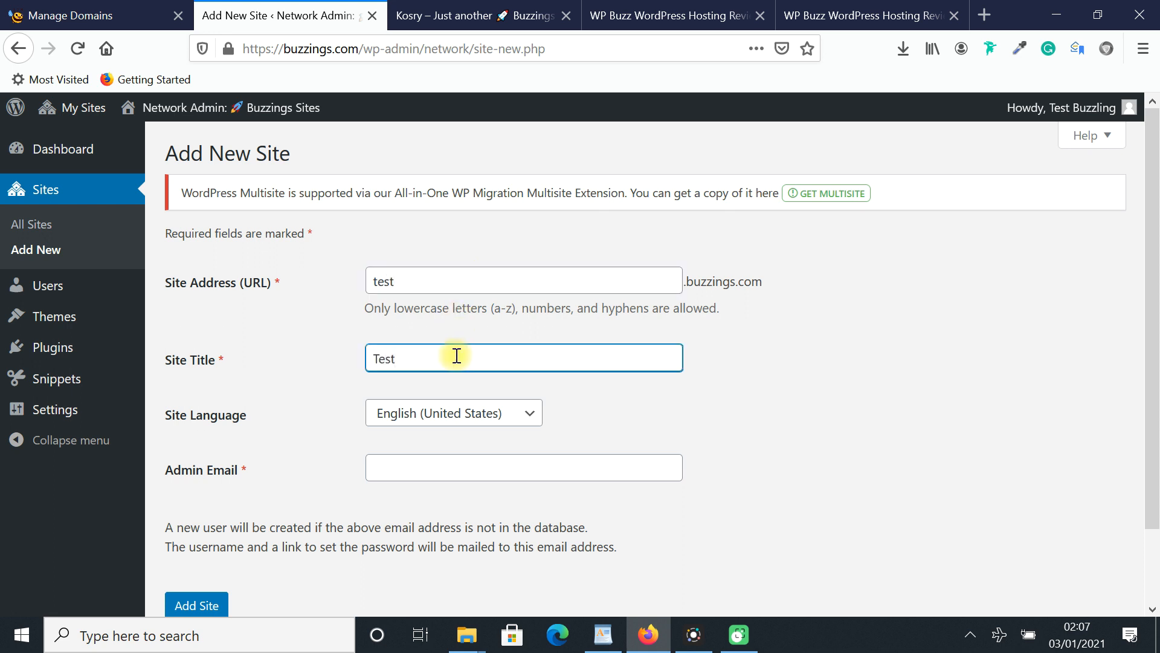
click(425, 474)
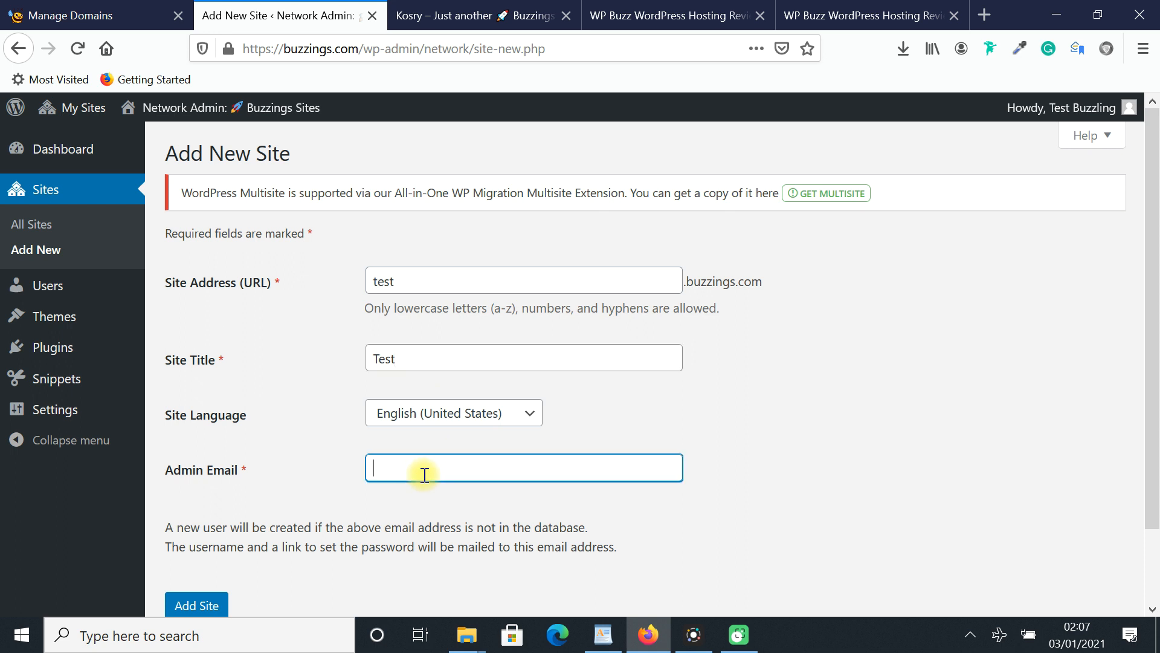
text(test@)
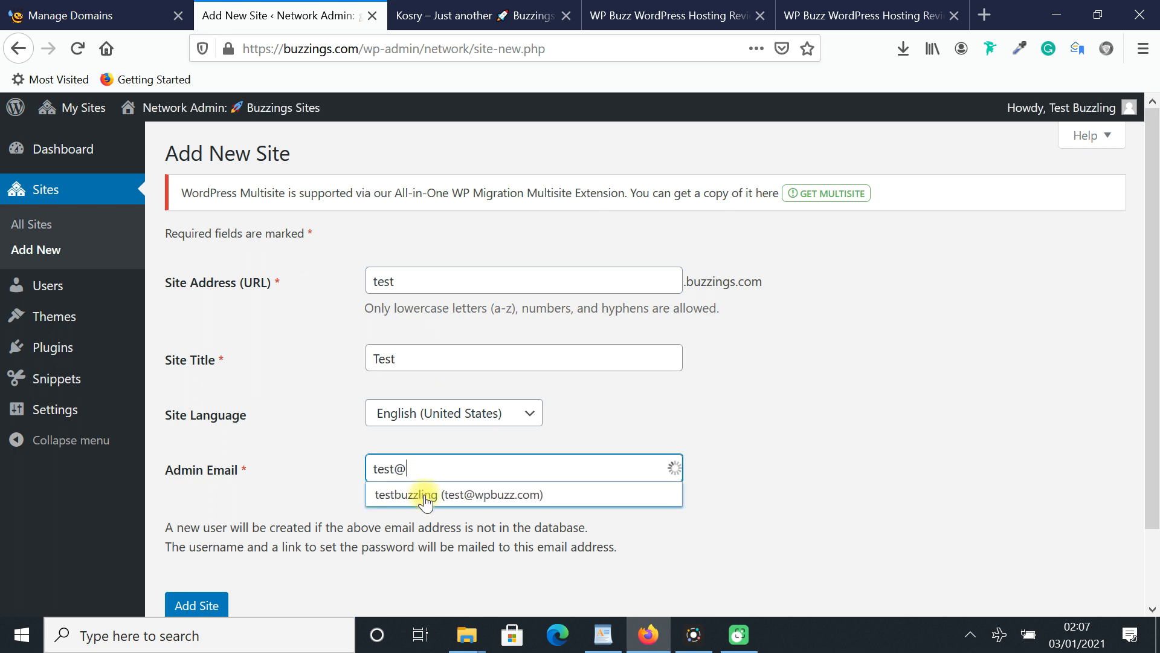
click(424, 494)
click(202, 604)
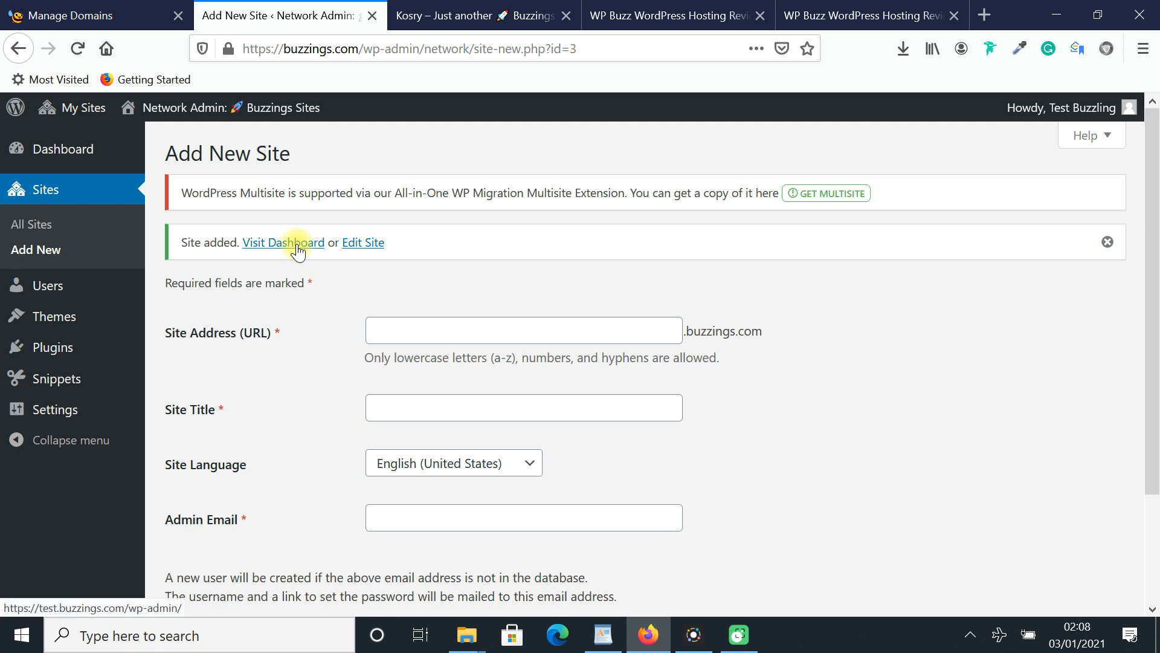
Visit the new Test site's dashboard and examine the themes available to it.
scroll(544, 272, down, 2)
scroll(448, 238, up, 2)
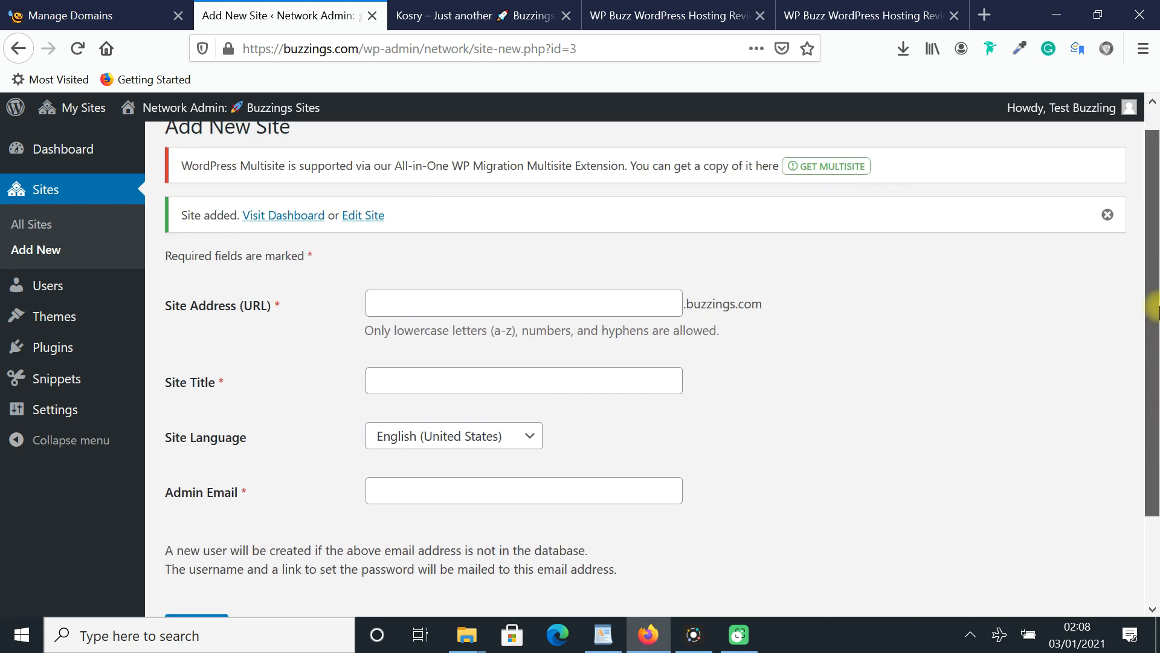
click(281, 244)
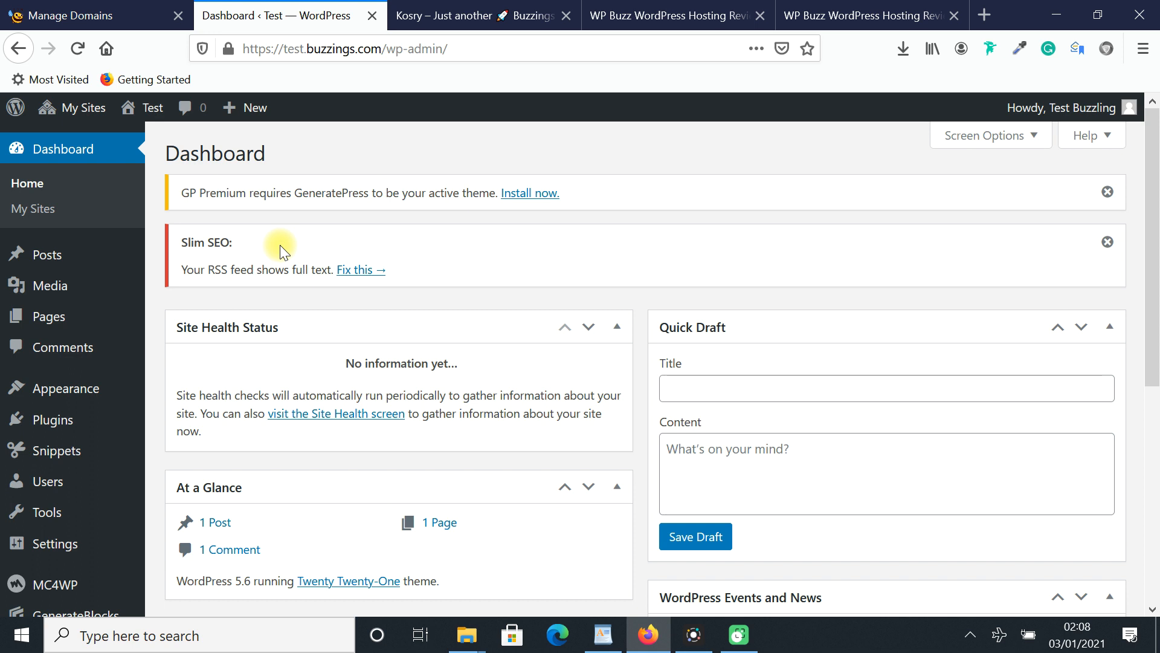
drag(1158, 160, 1156, 282)
mouse_move(85, 390)
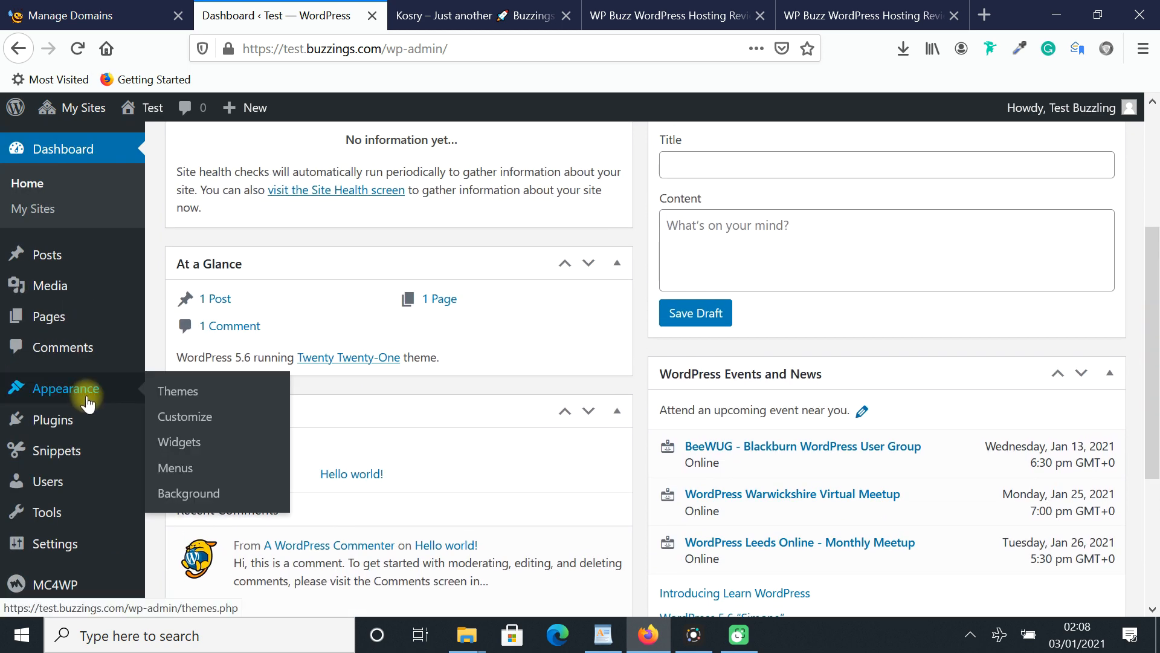
click(172, 393)
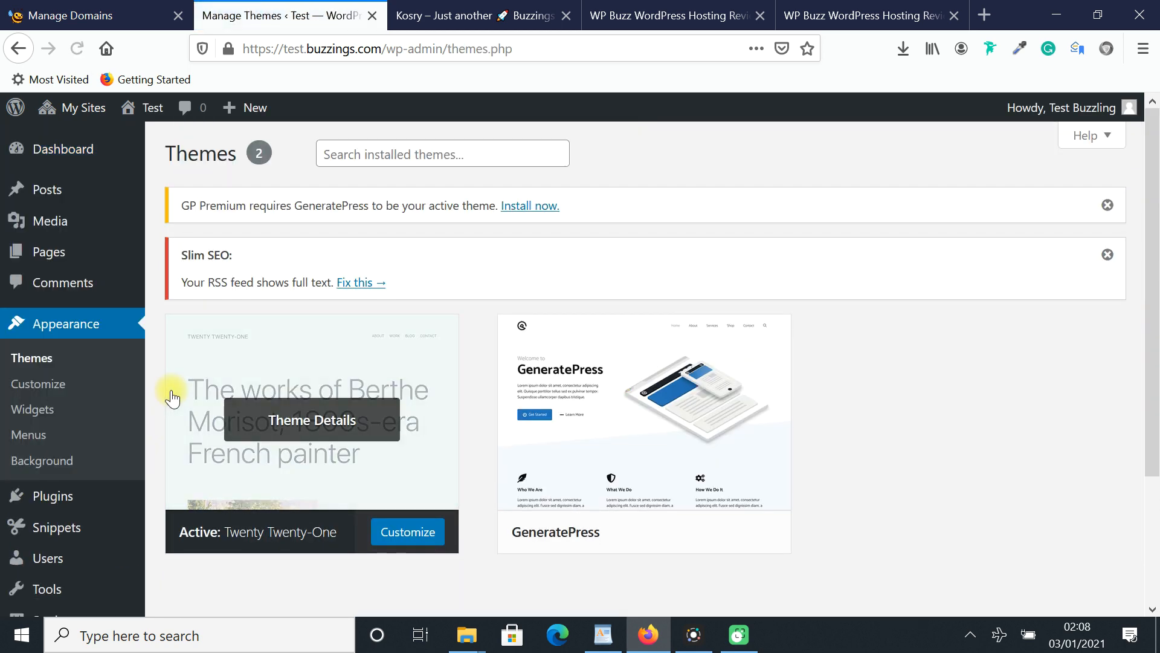
mouse_move(560, 450)
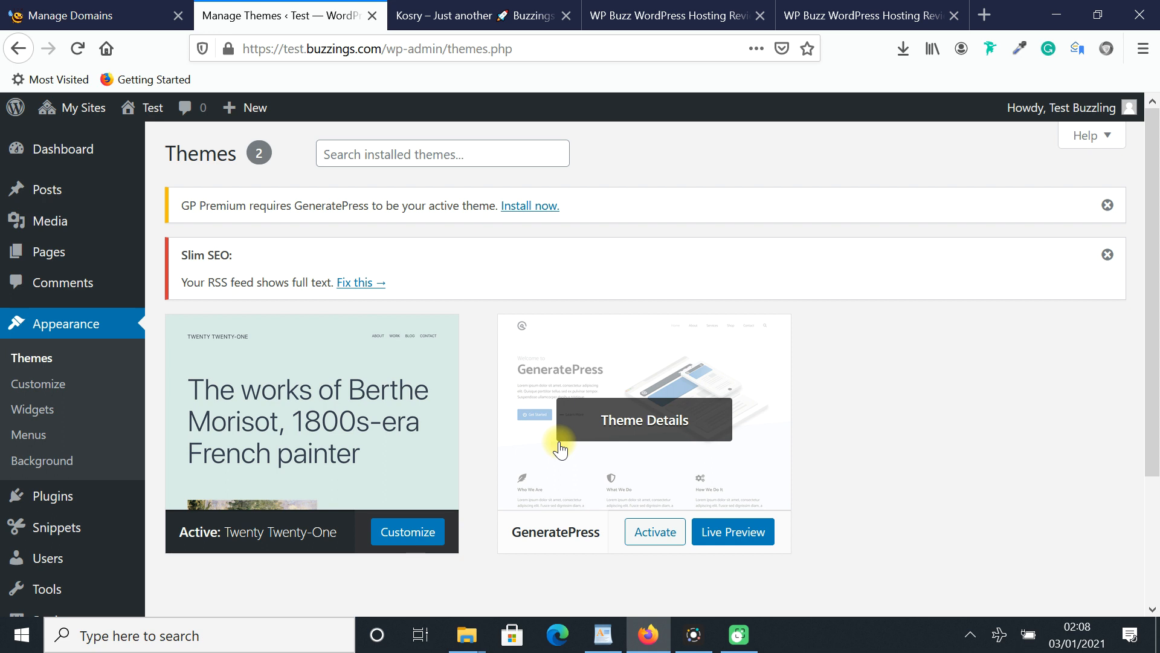
Check the form for adding a domain in the WP Buzz control panel, and return to the network admin's list of sites.
click(71, 9)
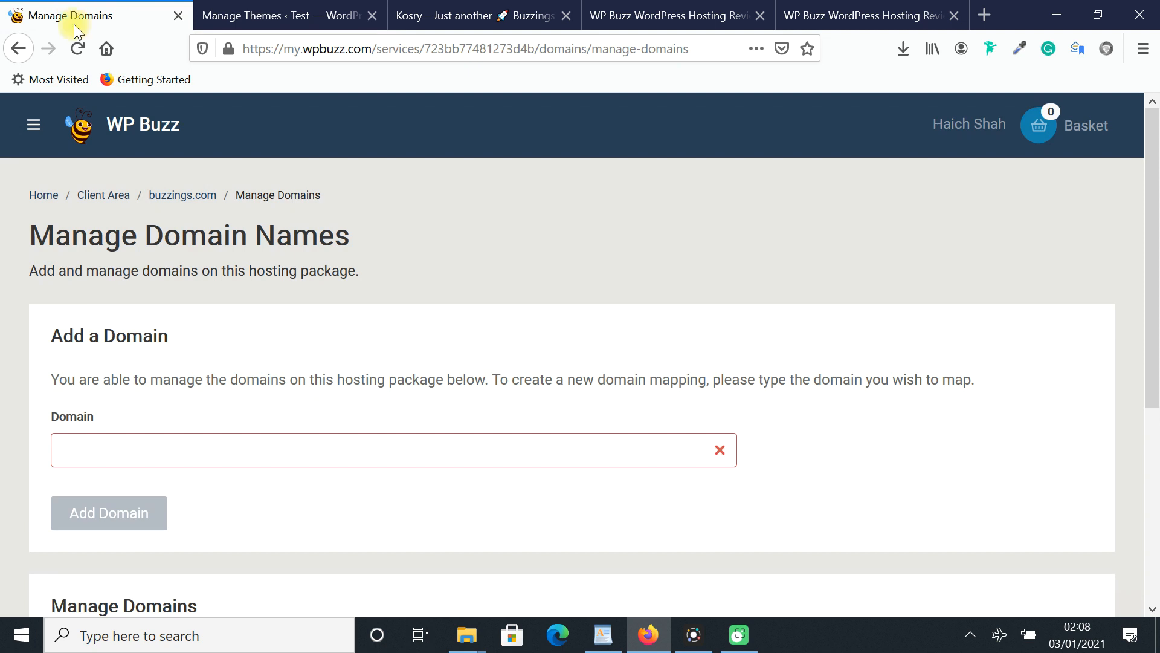
click(266, 443)
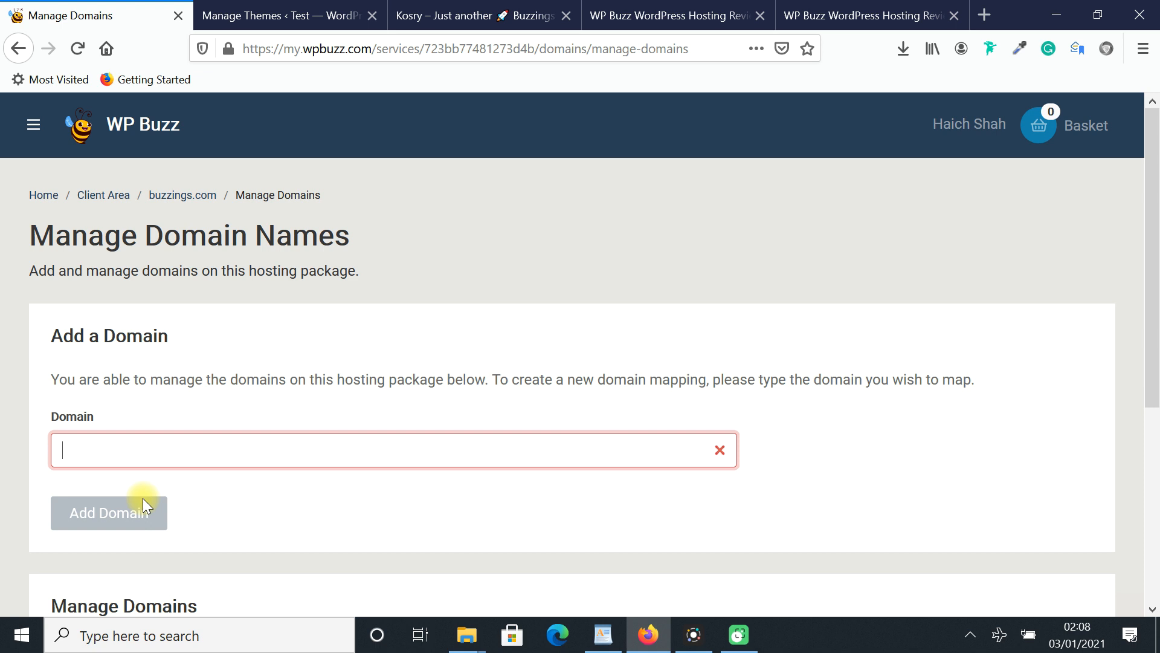
click(283, 9)
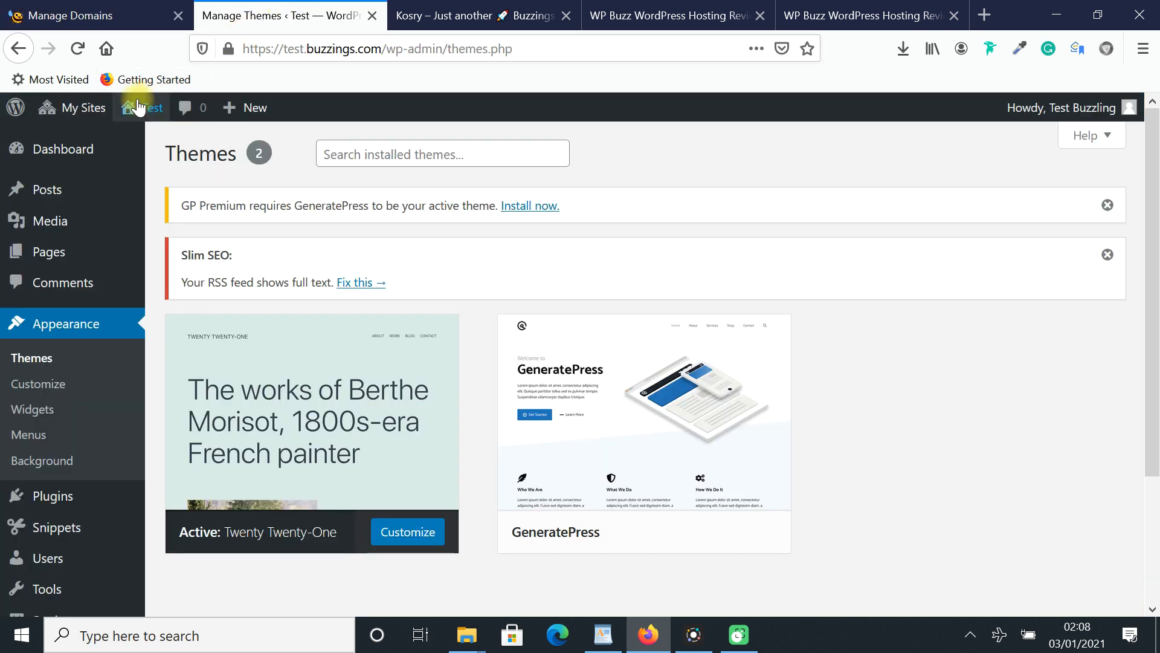
mouse_move(90, 108)
mouse_move(93, 138)
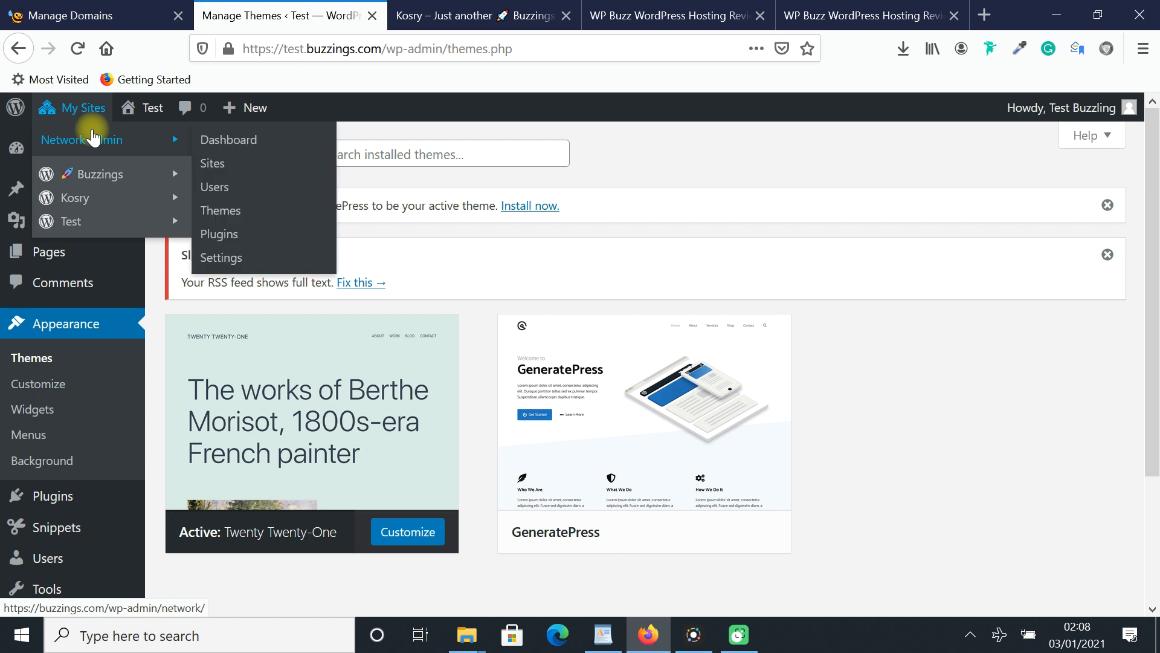
click(216, 172)
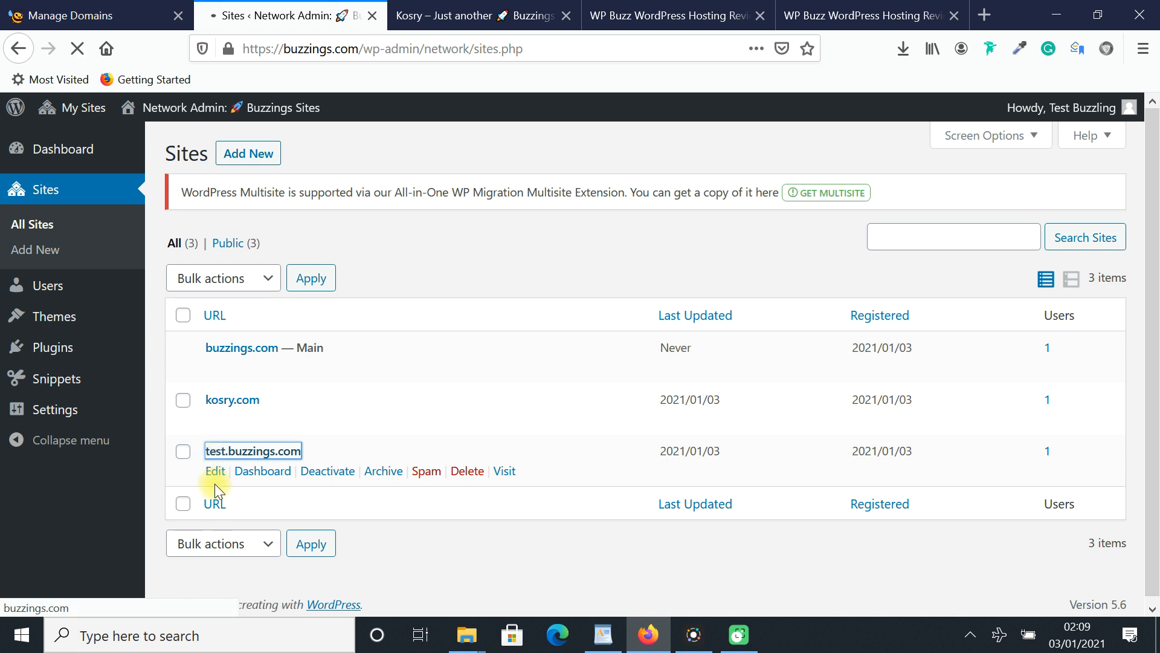
click(215, 481)
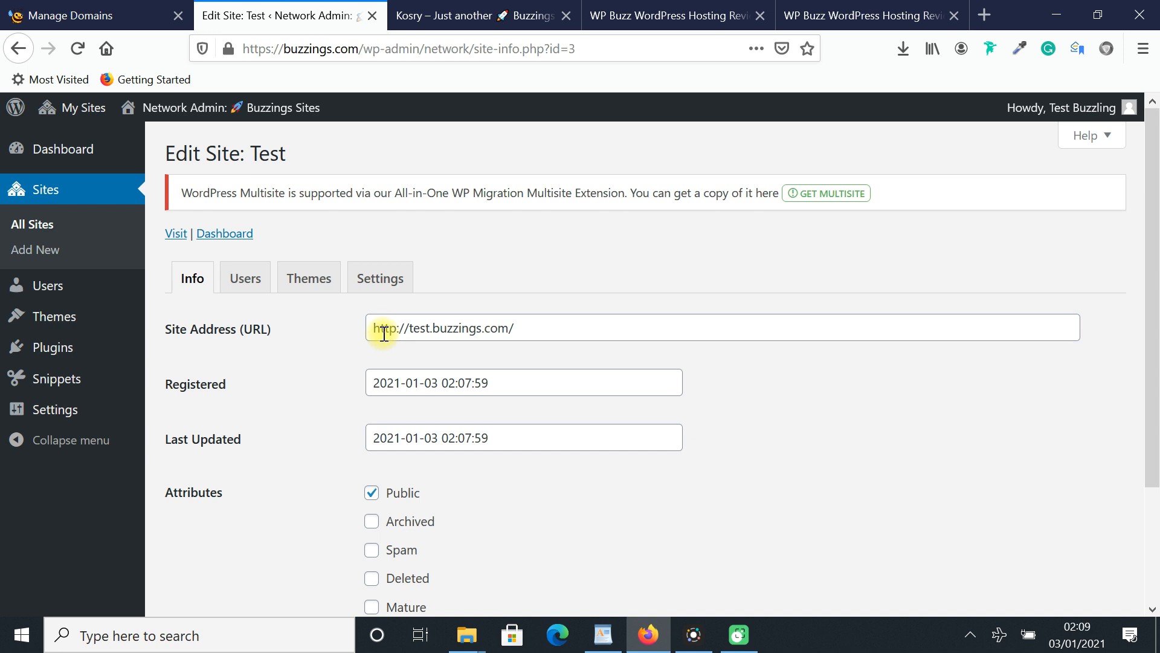
drag(373, 331, 665, 349)
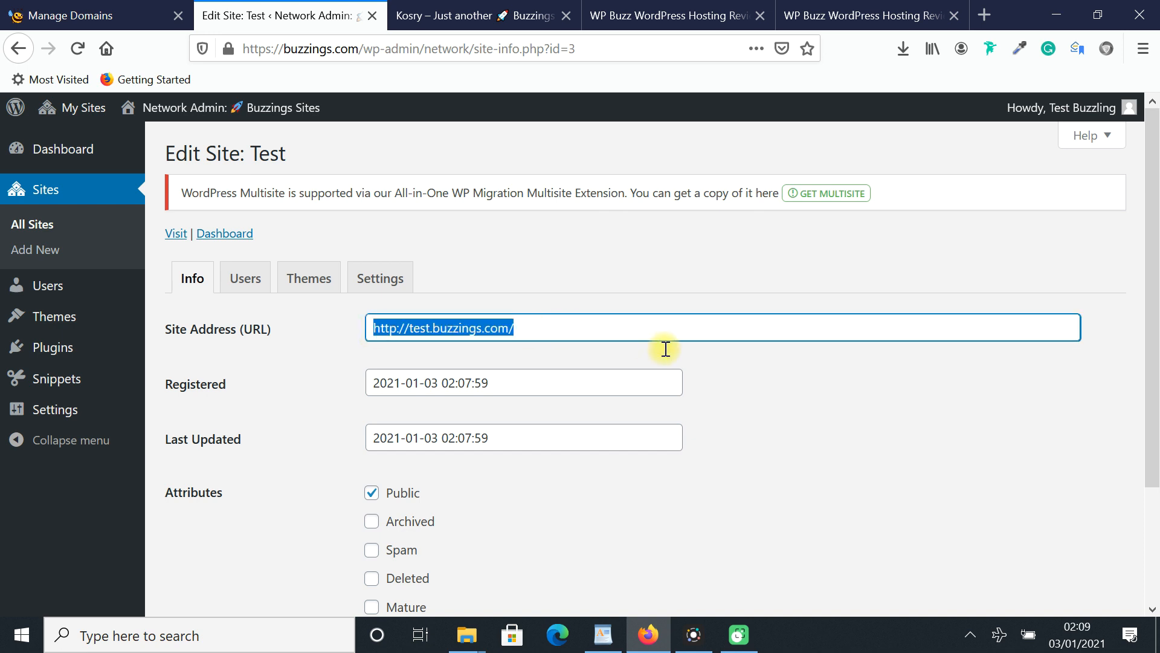
text(h)
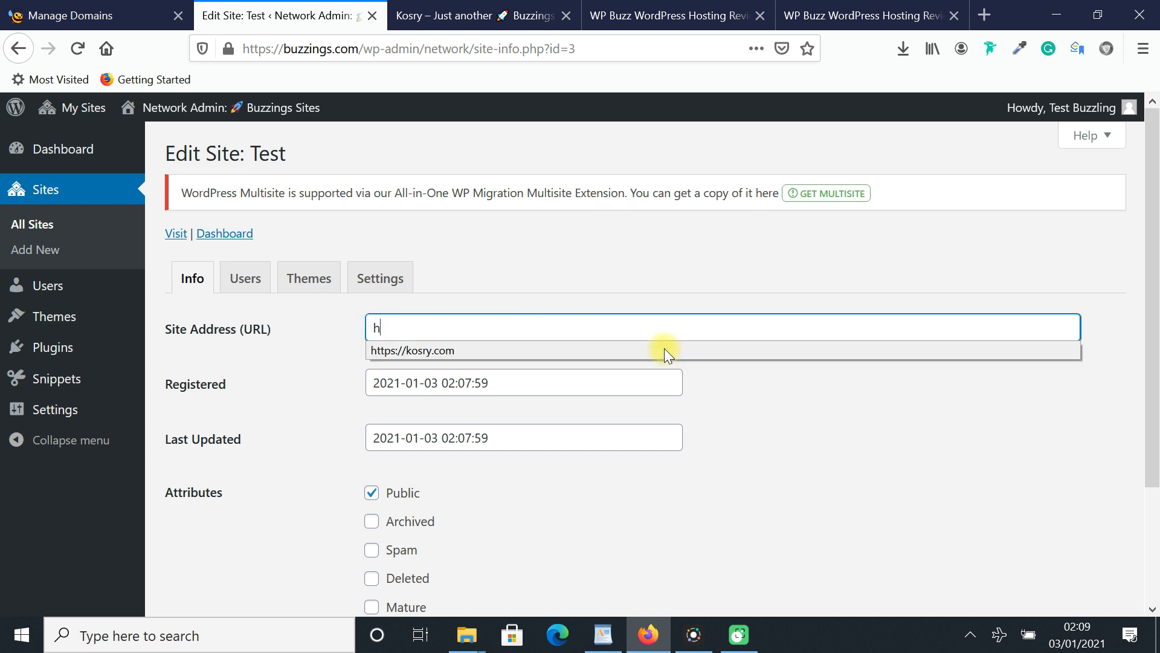
text(ttps://test.com)
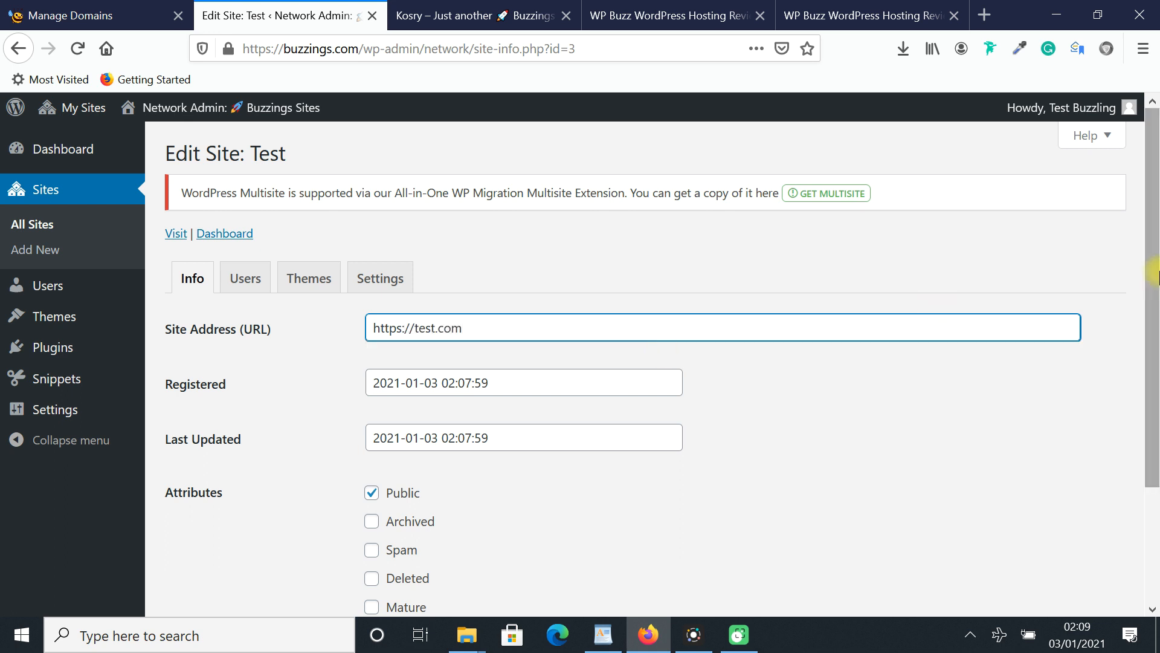
scroll(1154, 273, down, 3)
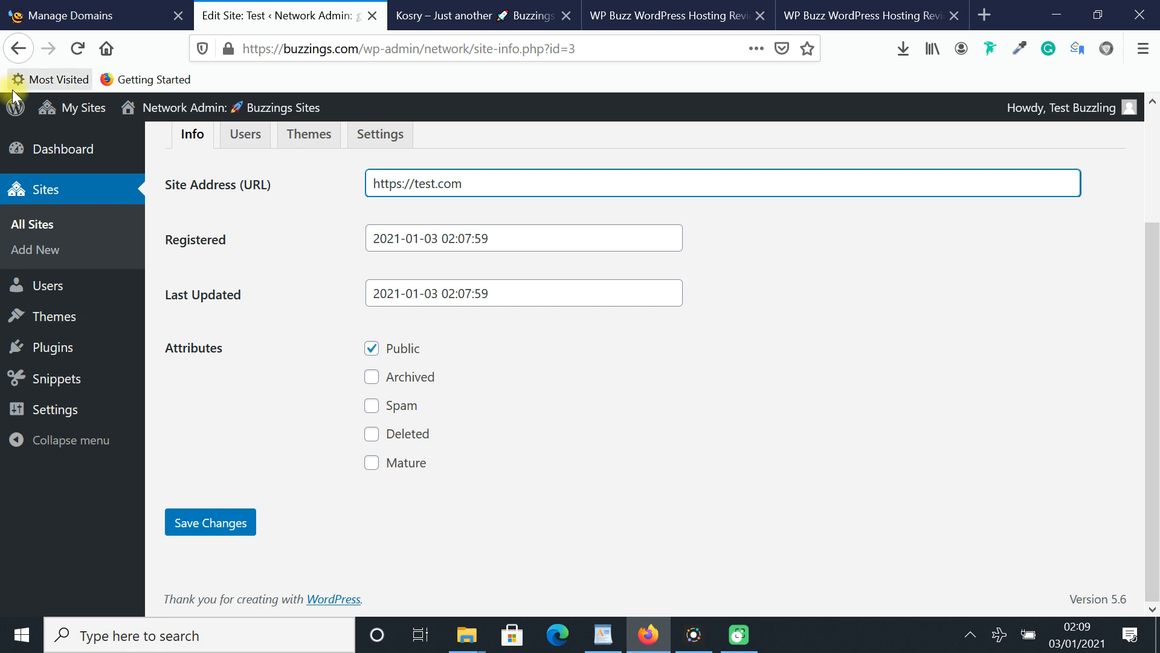
Open the buzzings.com service overview in the WP Buzz control panel and examine its Edge Caching settings.
click(458, 6)
click(275, 12)
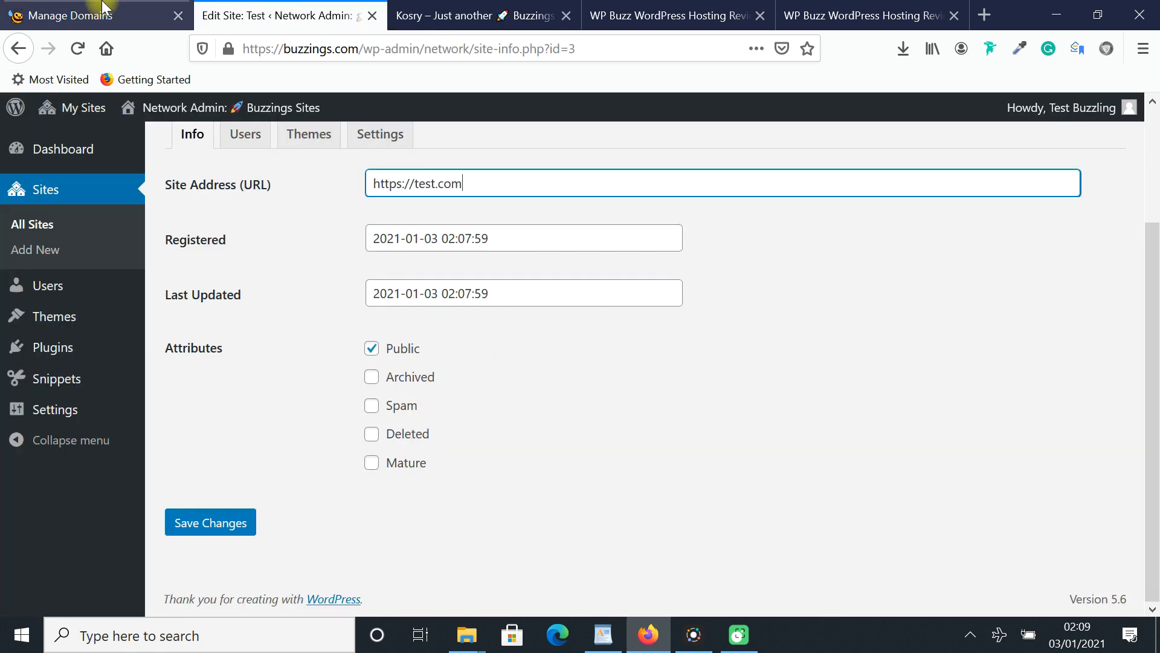
click(103, 6)
click(179, 199)
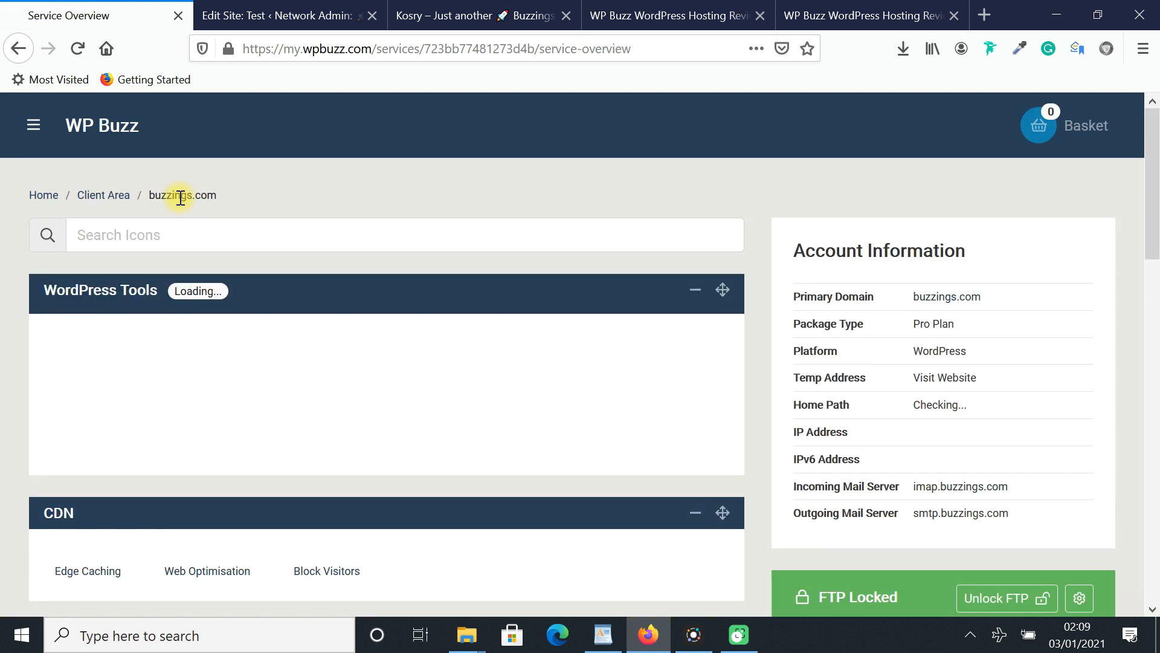
scroll(414, 370, down, 4)
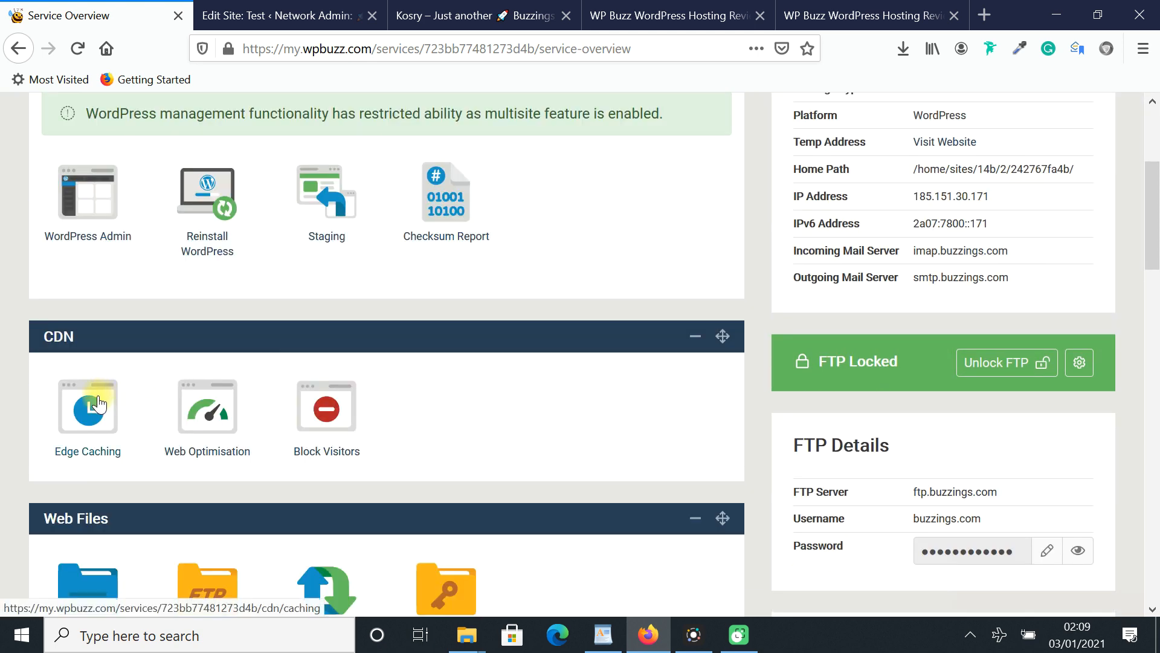
click(98, 404)
drag(1156, 293, 1157, 155)
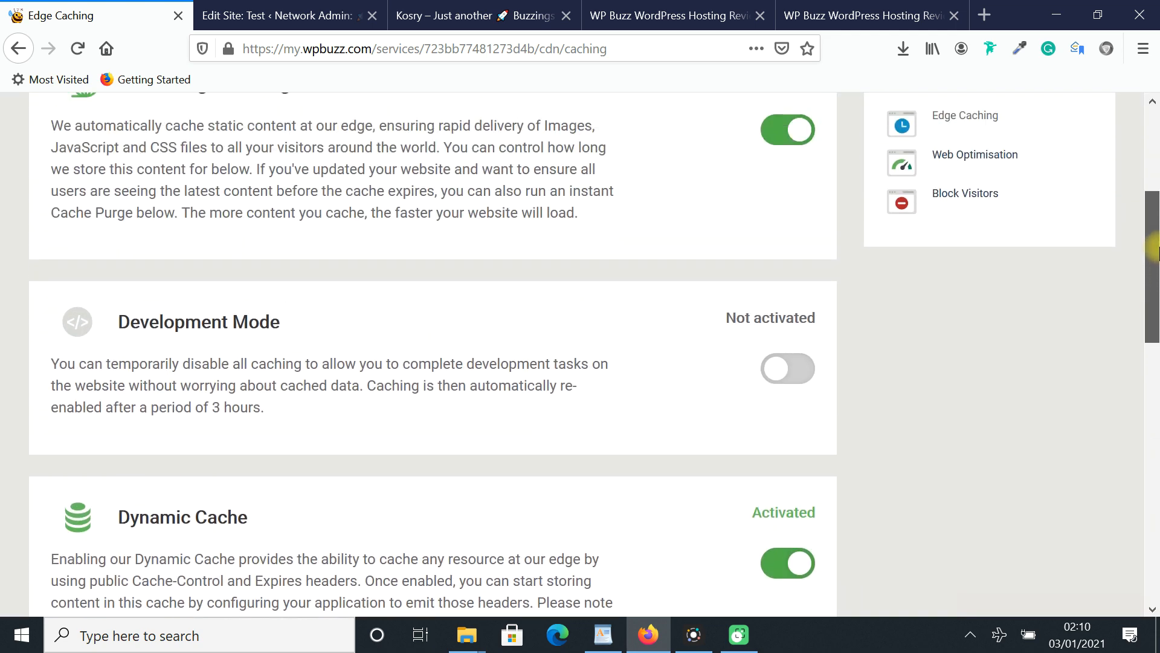
Go from the site registration page to the Buzzings home page.
click(887, 7)
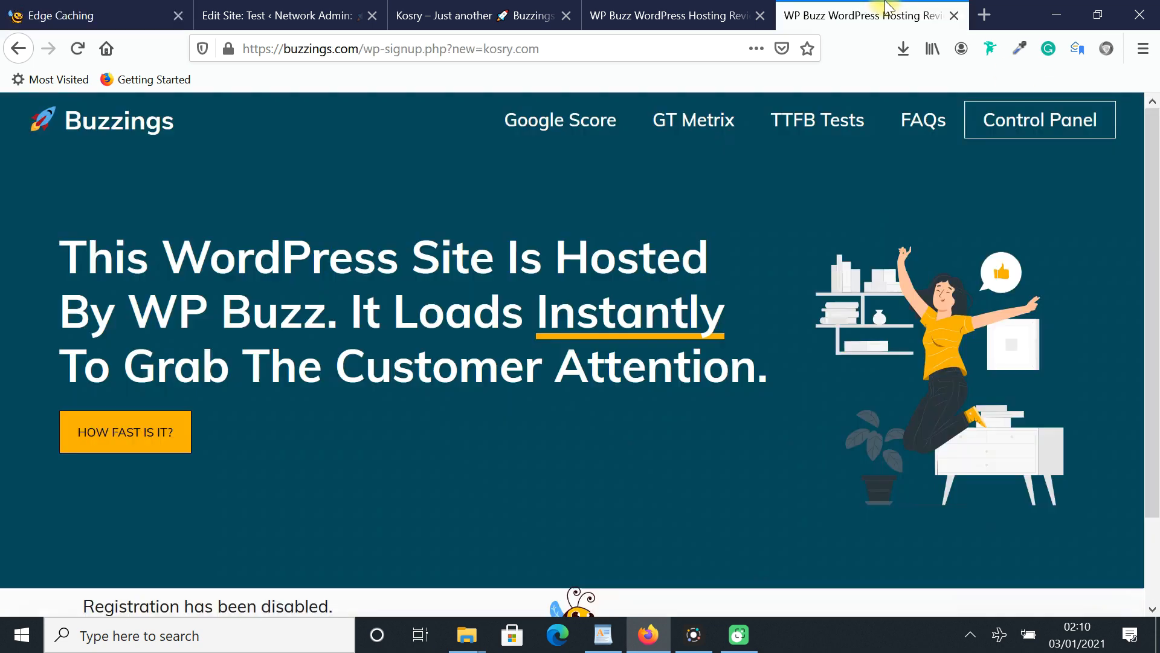
click(165, 138)
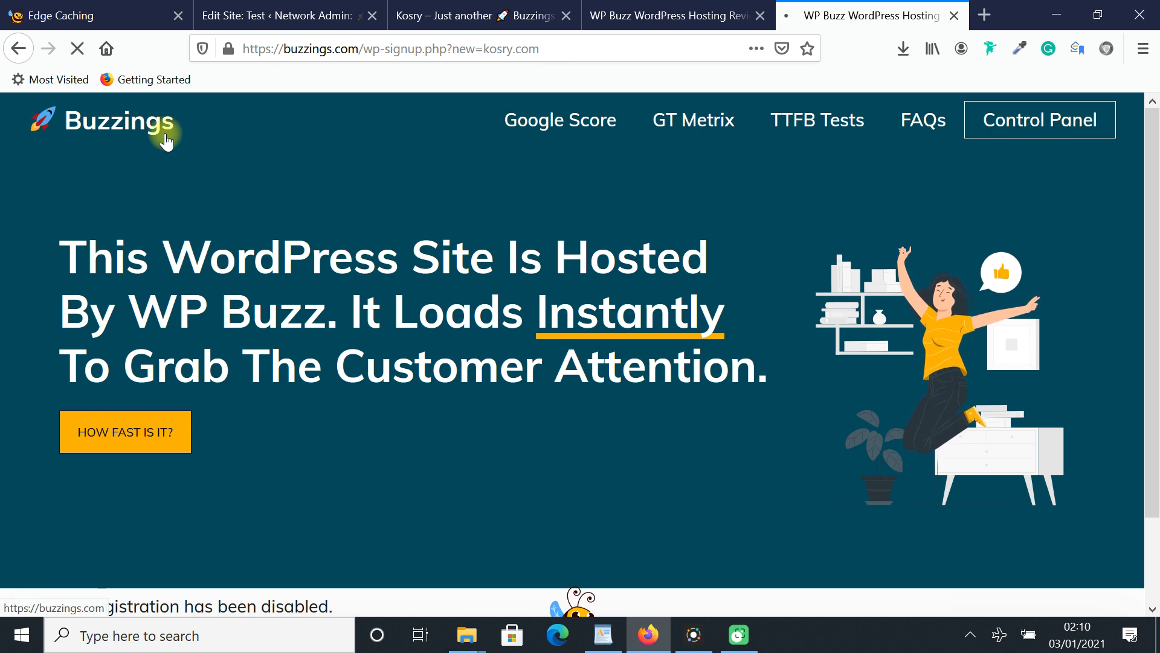
click(166, 142)
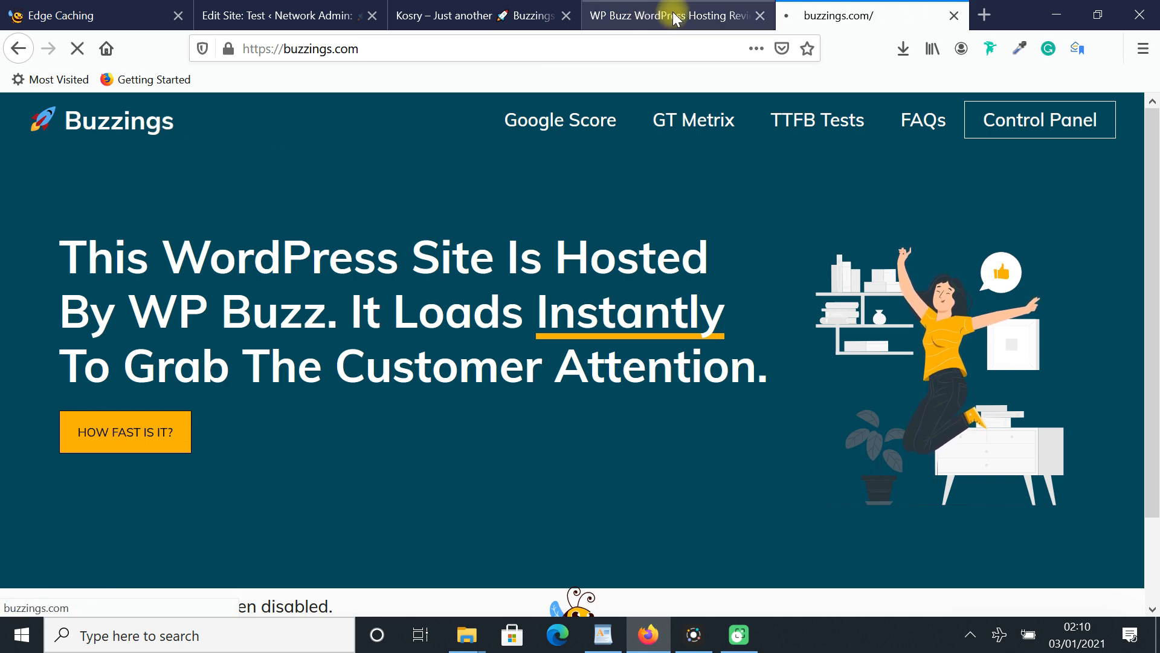
Search Google for "Check site speed" in a new tab and open PageSpeed Insights.
click(998, 10)
text(g)
key(Return)
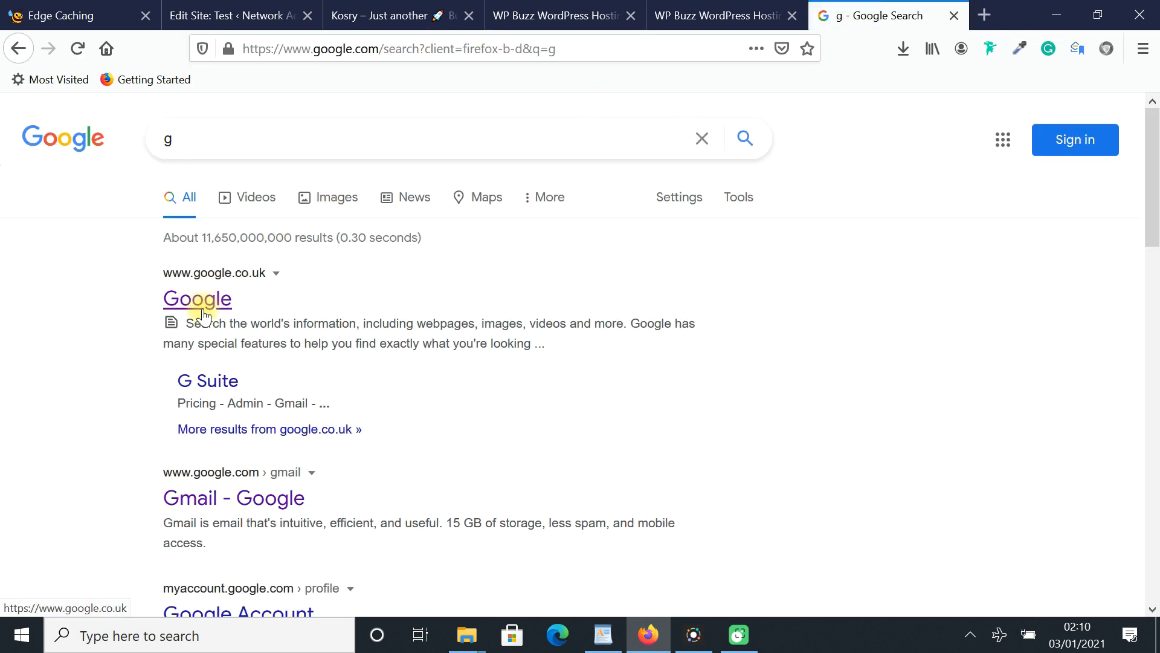
click(202, 307)
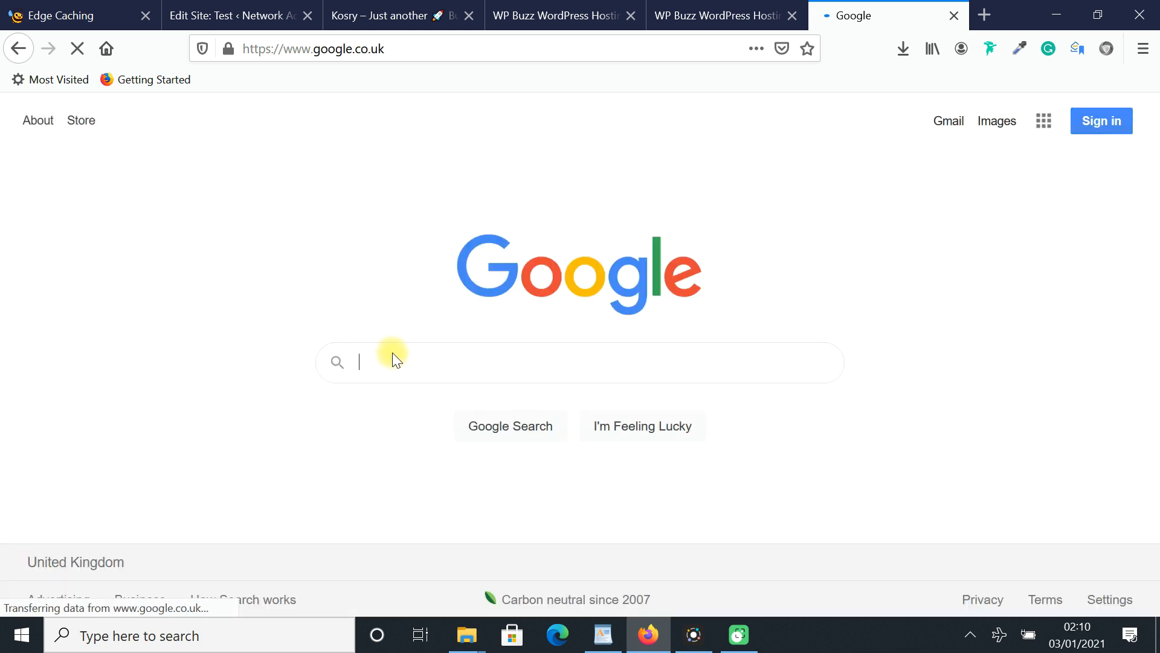
text(Chec)
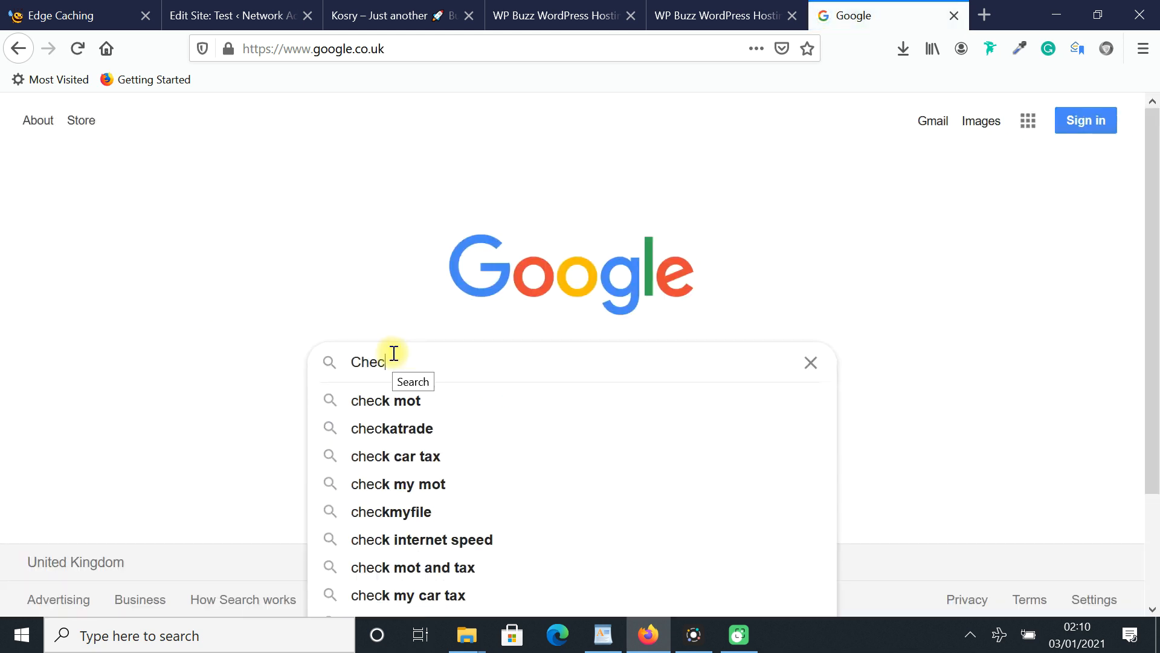
text(k site speed)
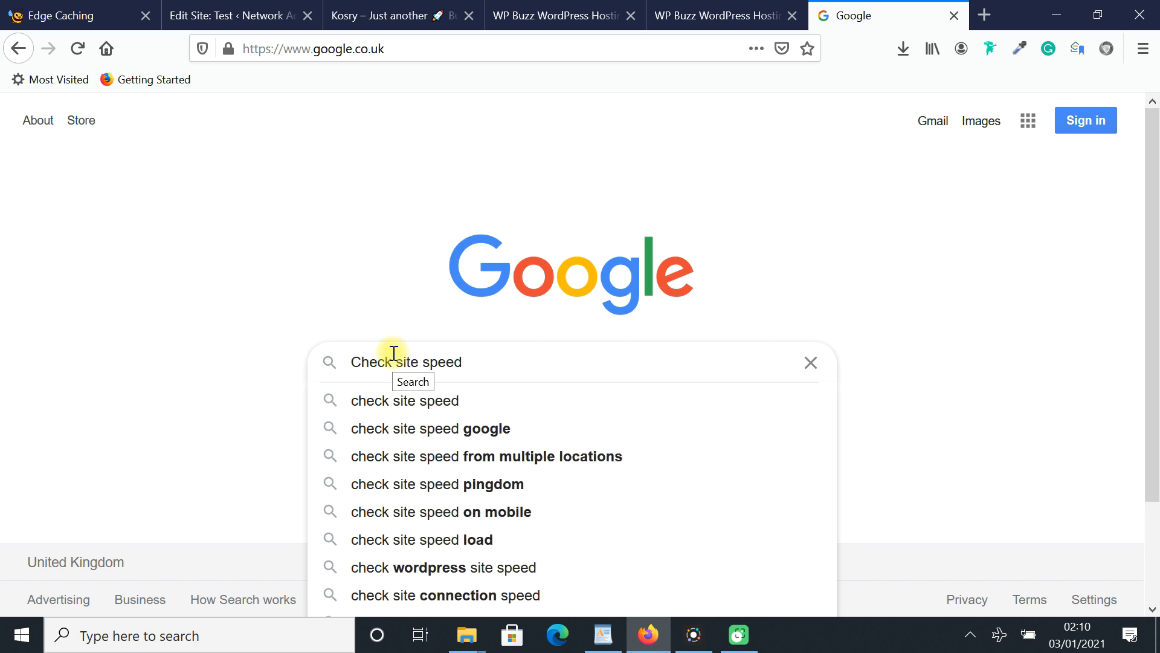
key(Return)
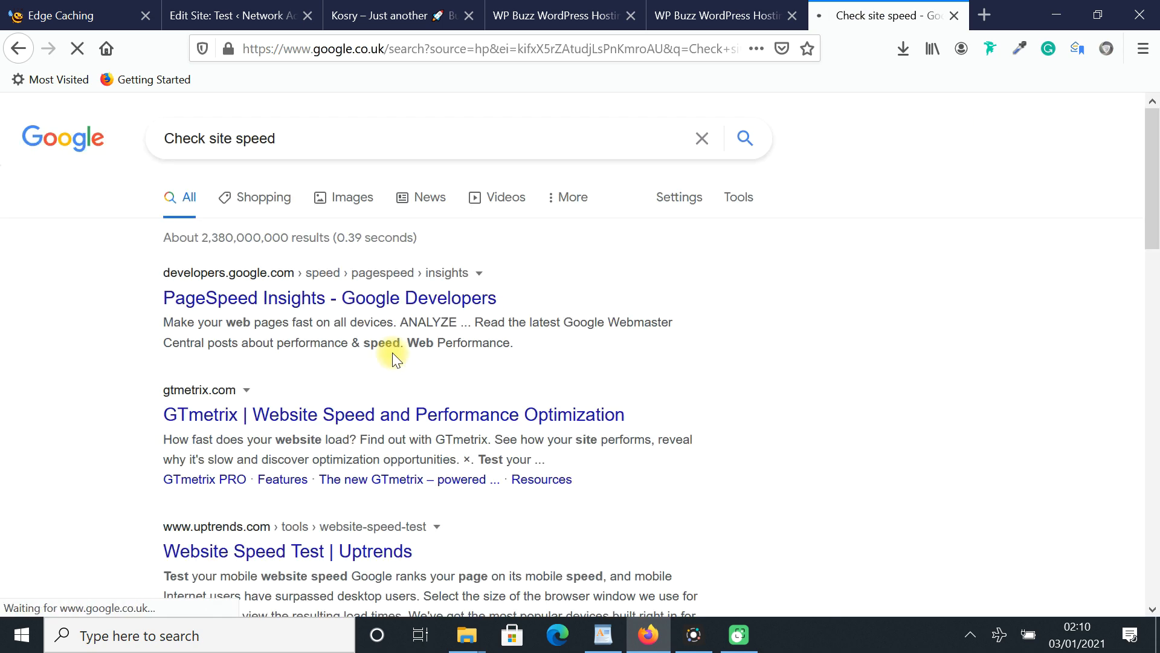
click(371, 298)
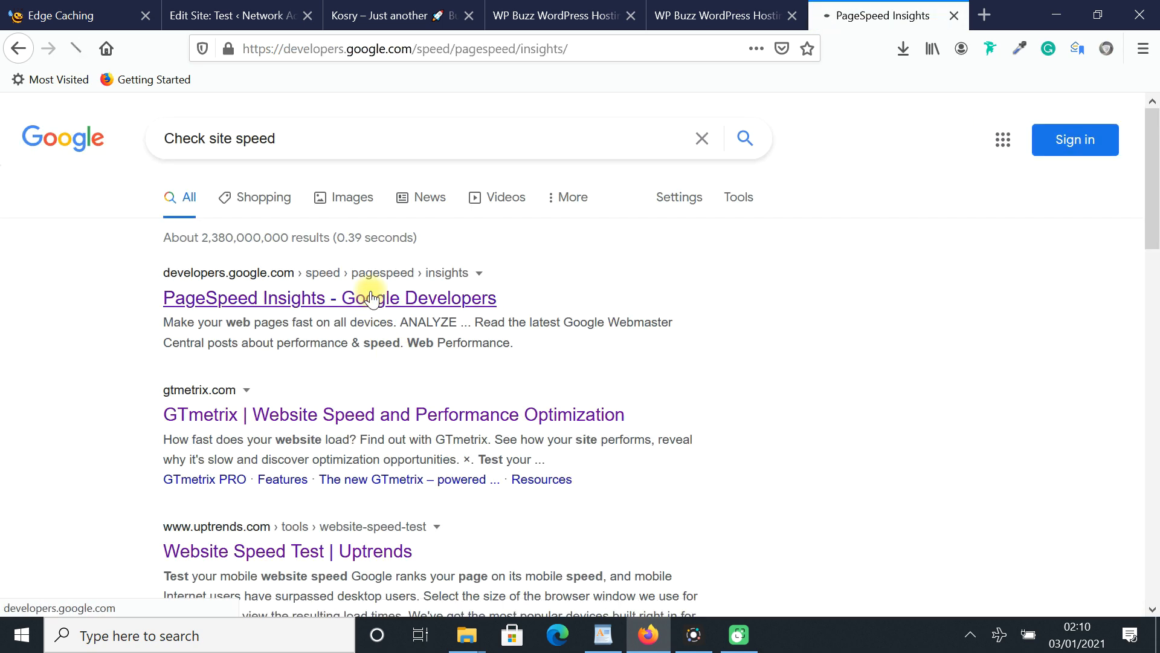
text(https://)
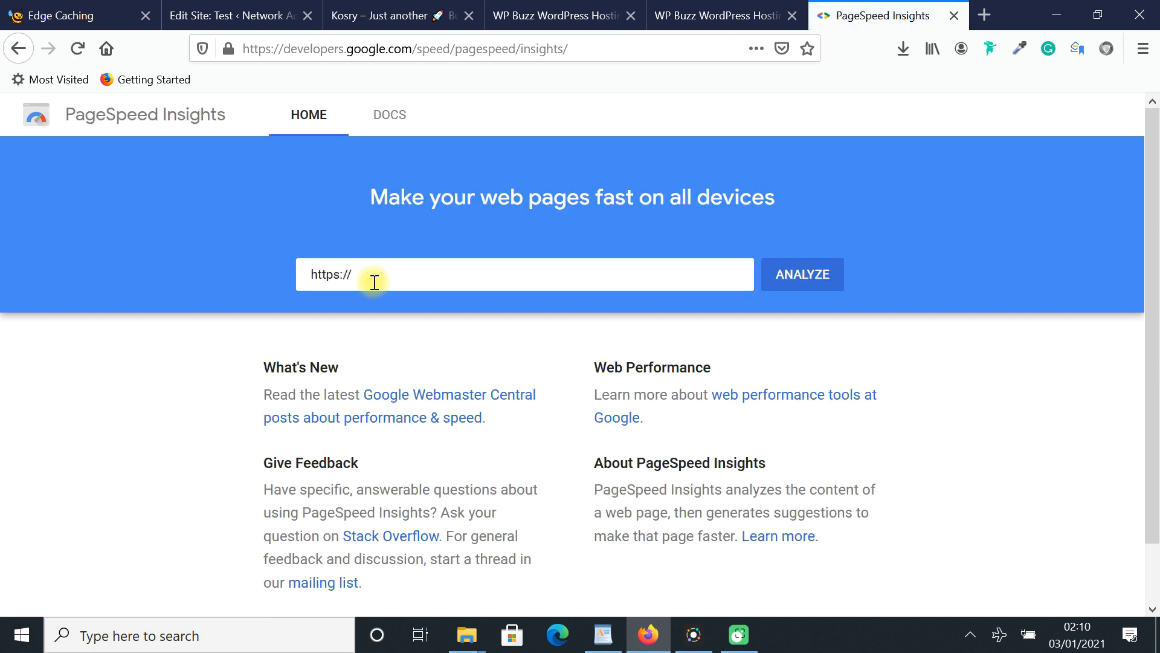
text(buzzings.com)
key(Return)
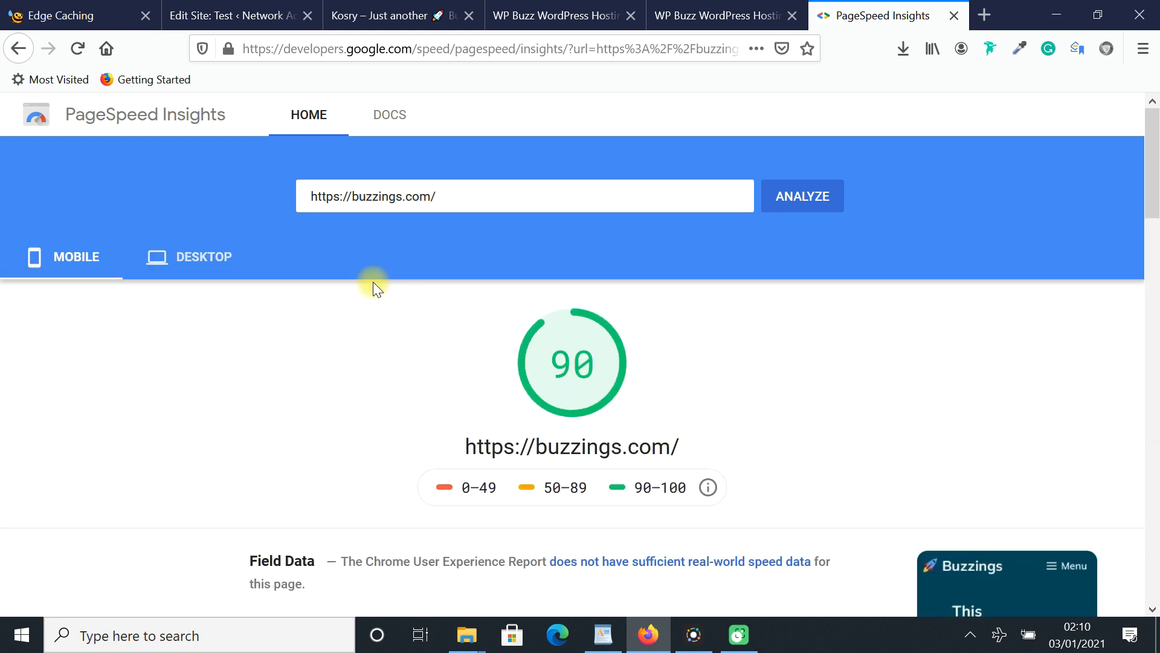
click(229, 258)
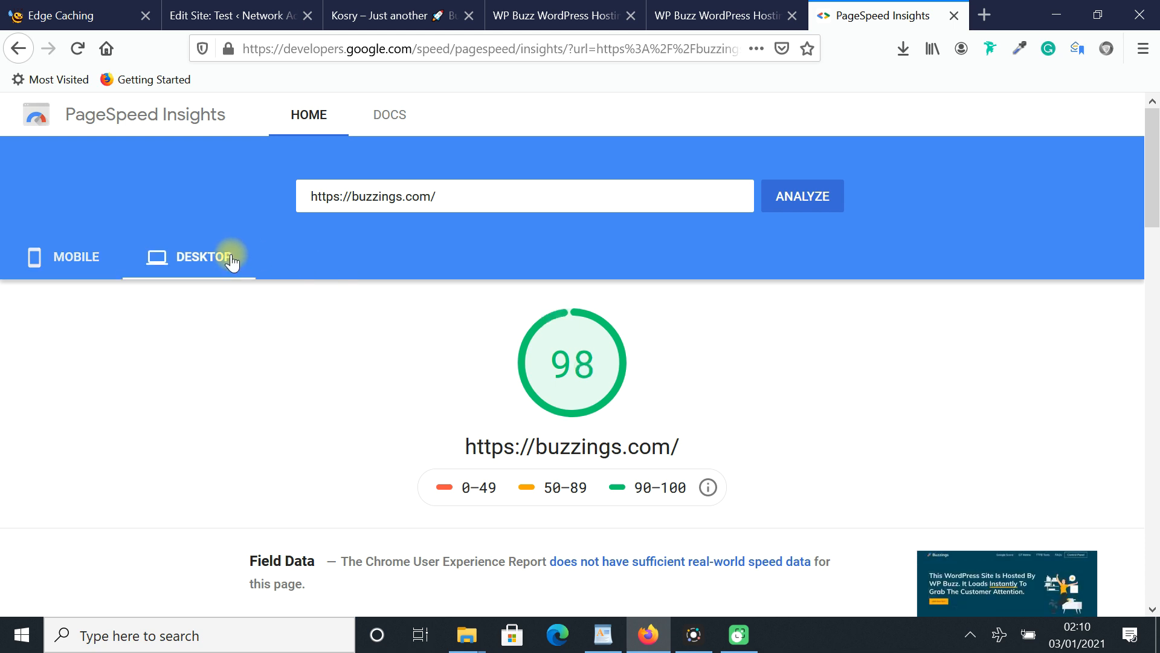
click(815, 197)
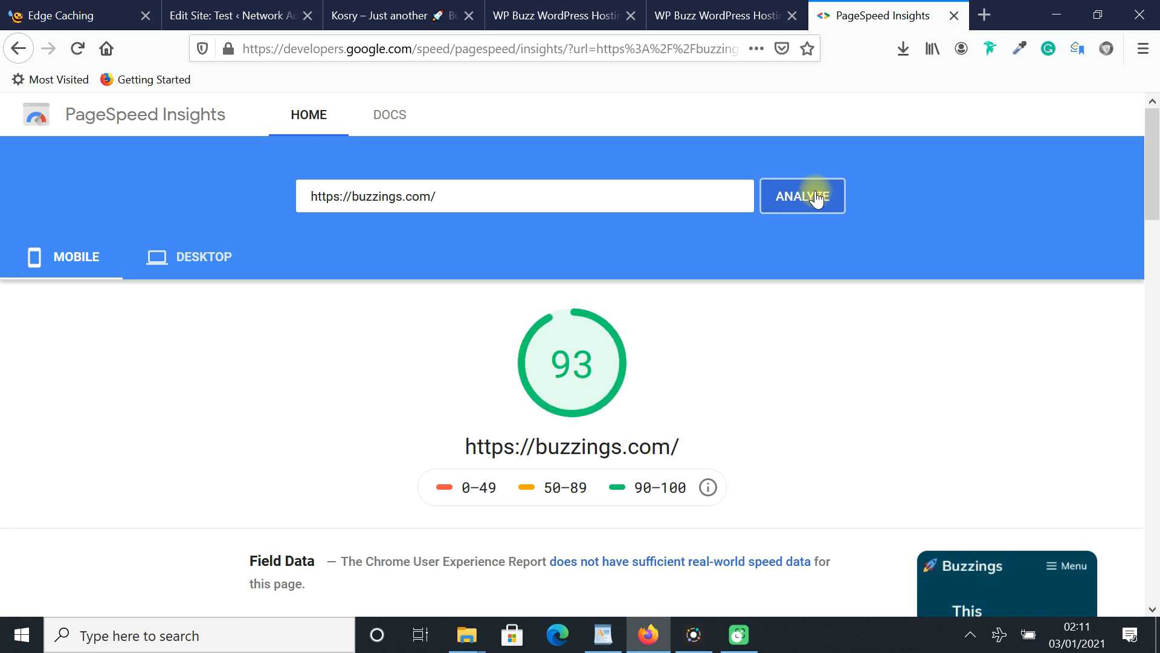
click(222, 261)
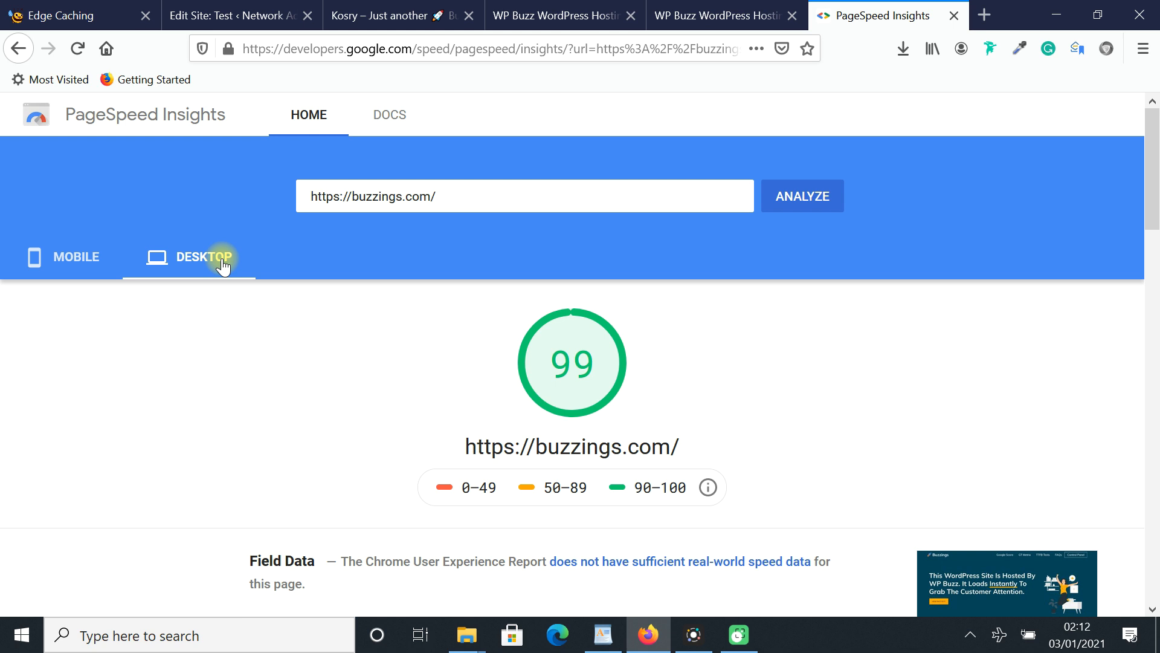
Copy the Kosry site's address and compare its page with the Buzzings home page.
click(389, 14)
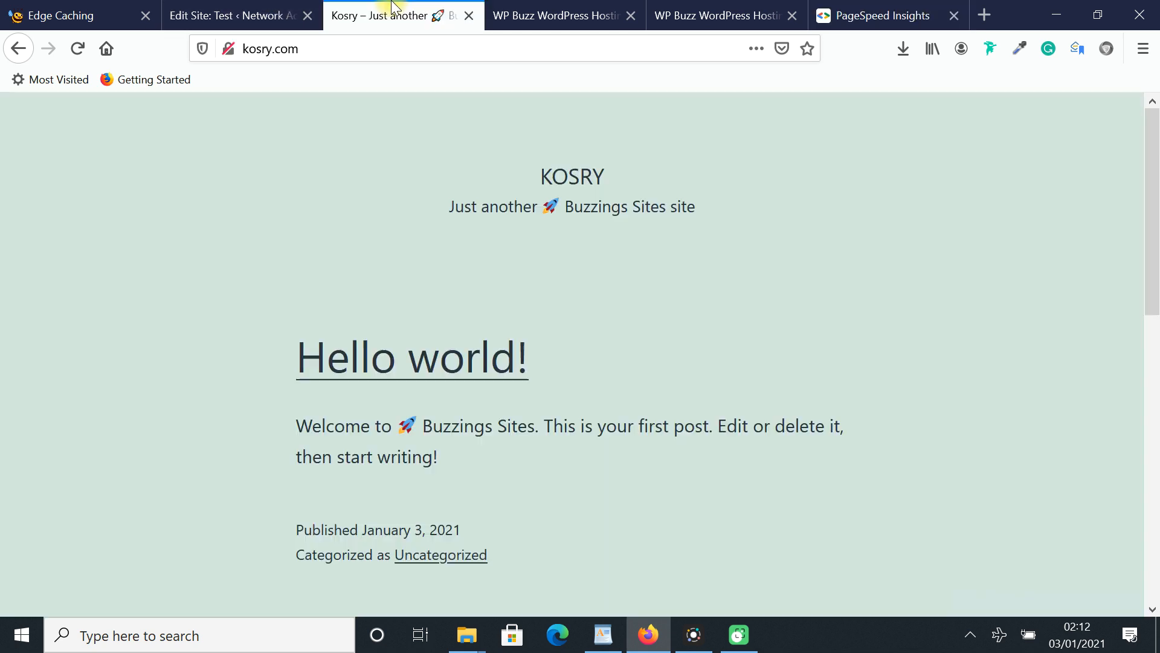
click(513, 49)
key(ctrl+c)
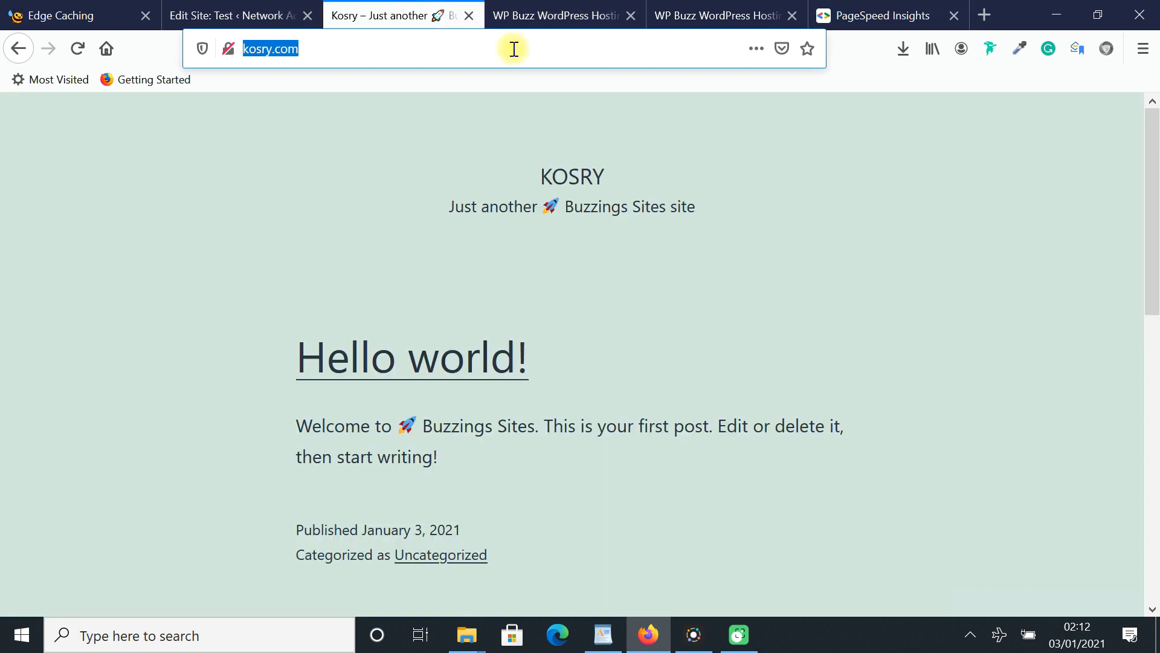
click(493, 245)
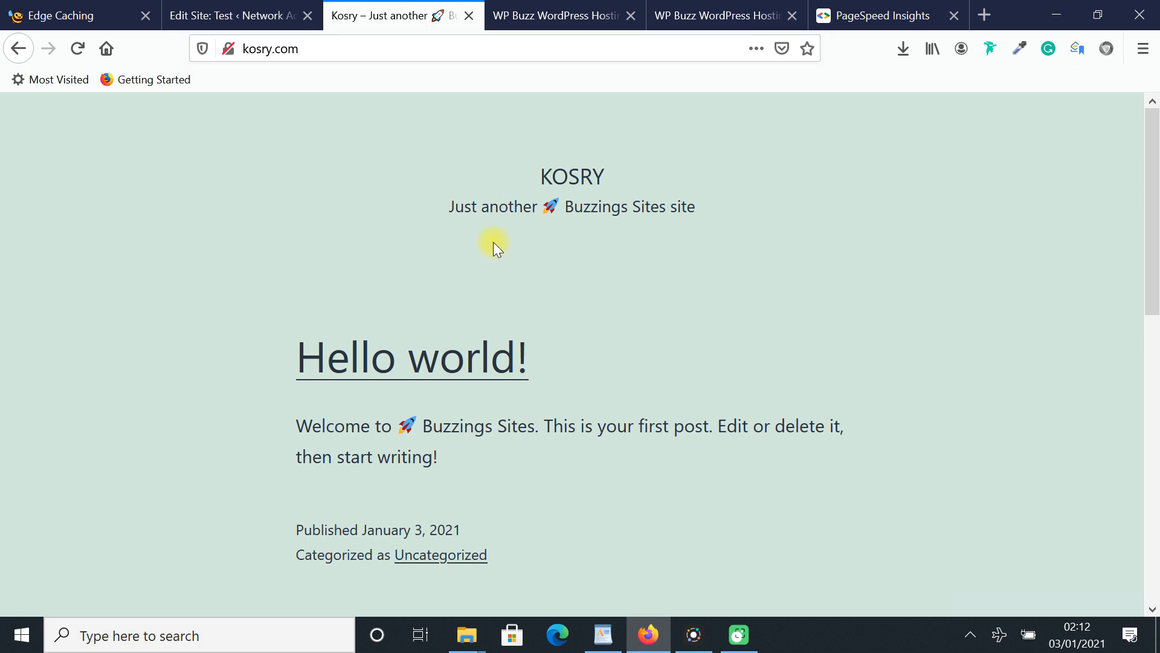
click(510, 8)
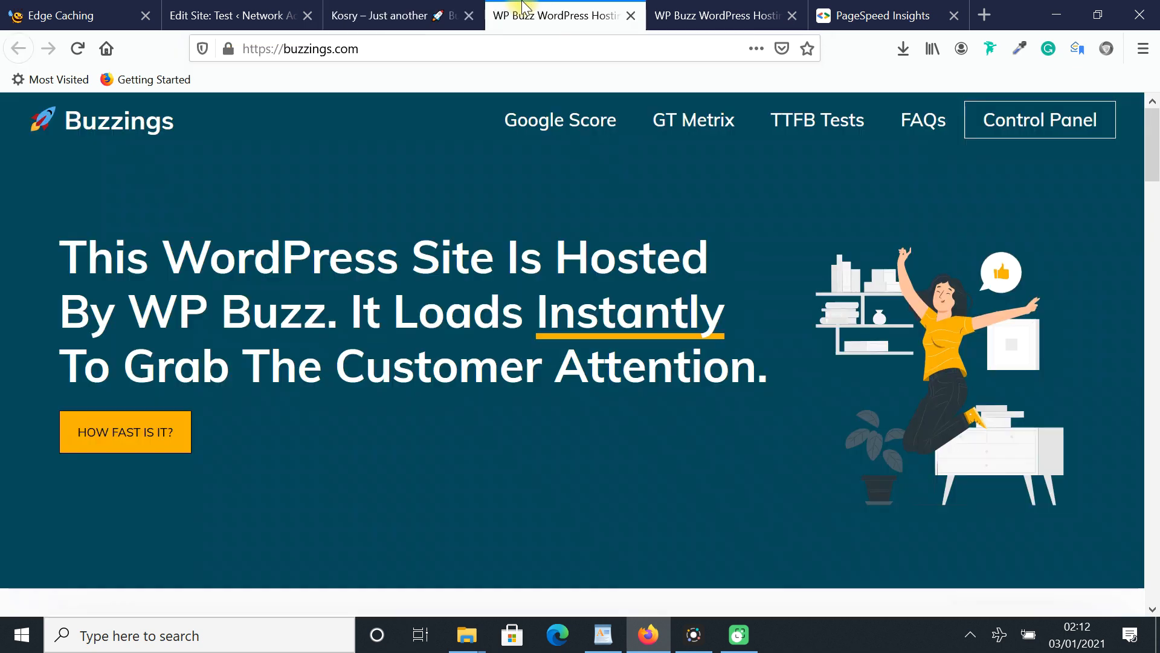
click(362, 8)
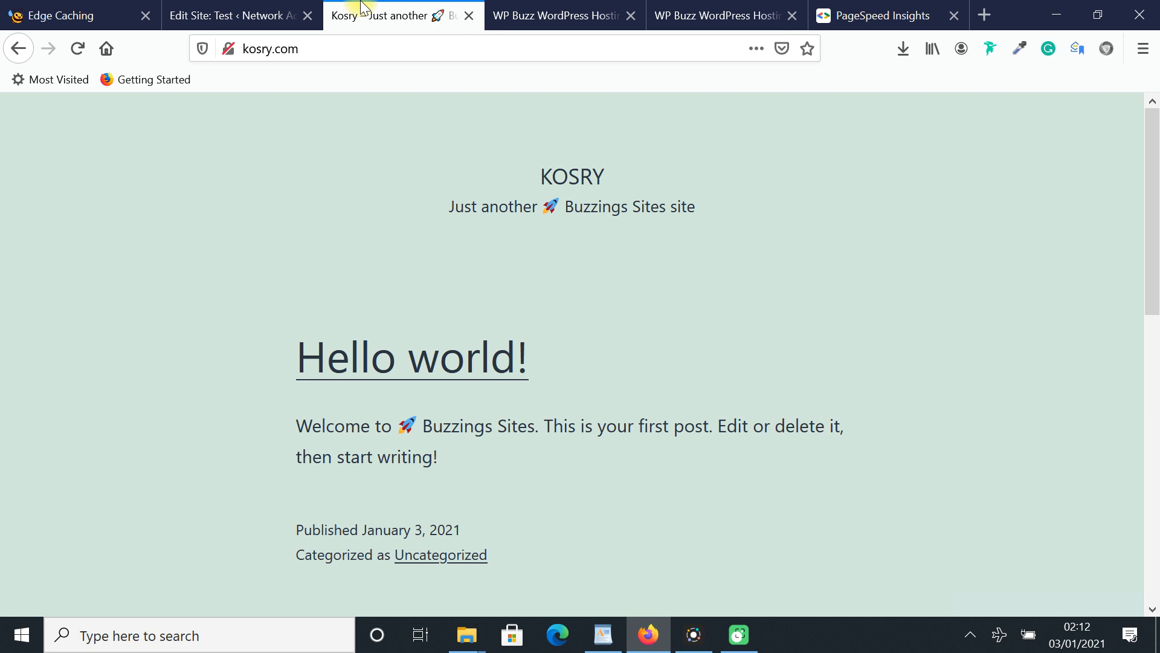
click(861, 11)
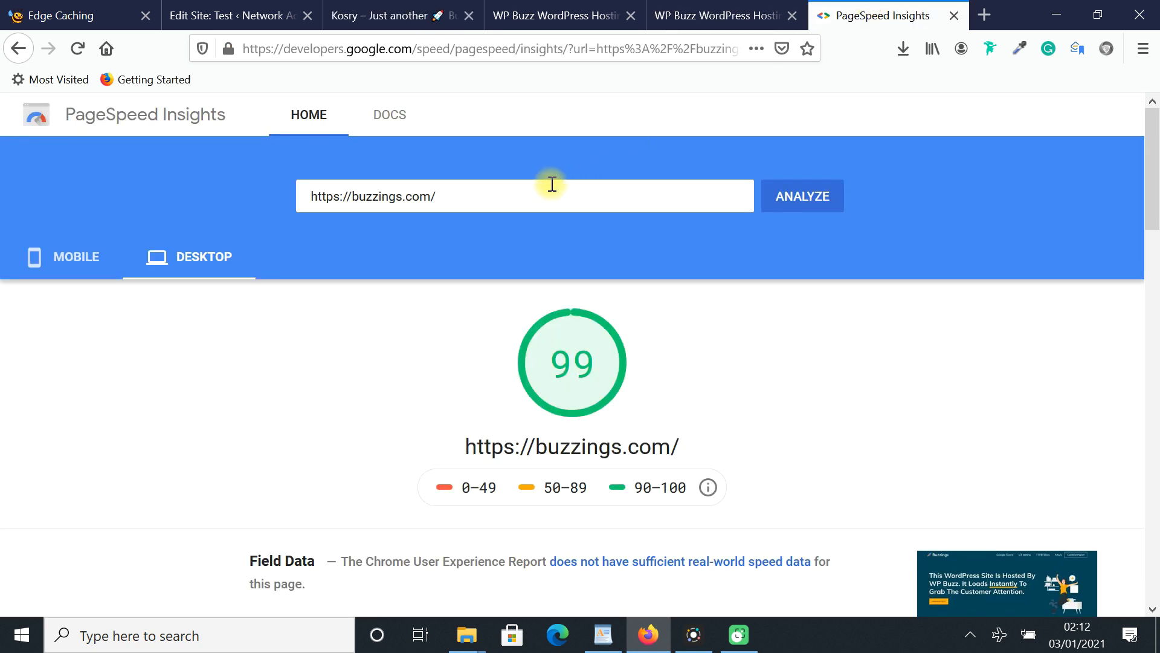
key(ctrl+a)
key(BackSpace)
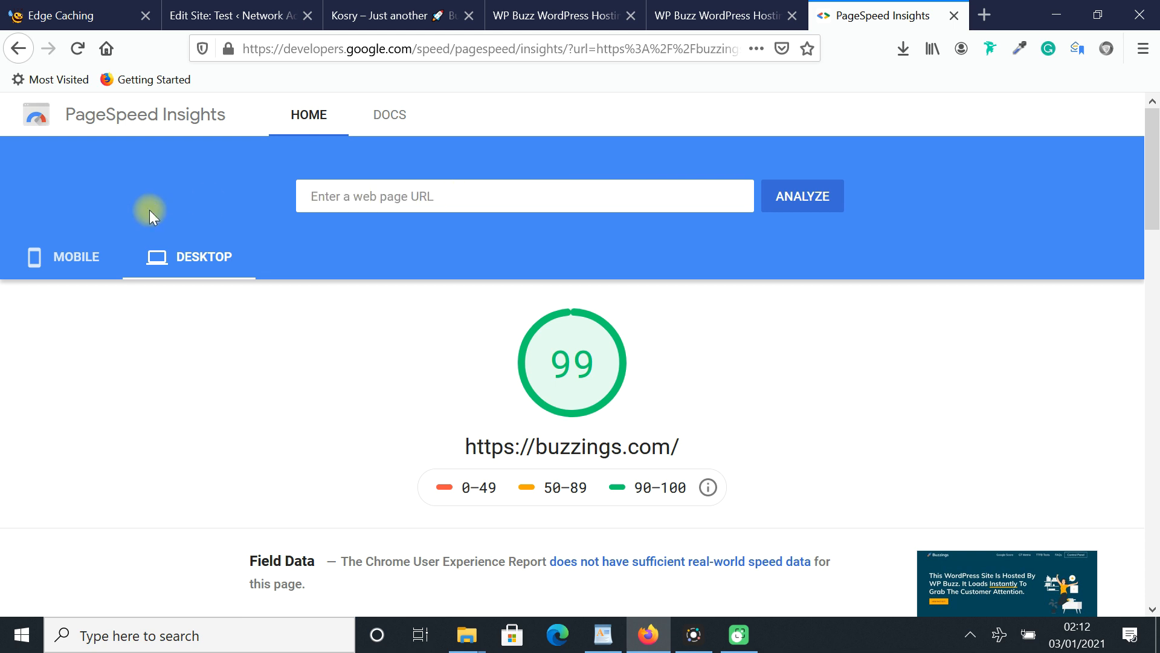
key(ctrl+v)
click(334, 197)
text(s)
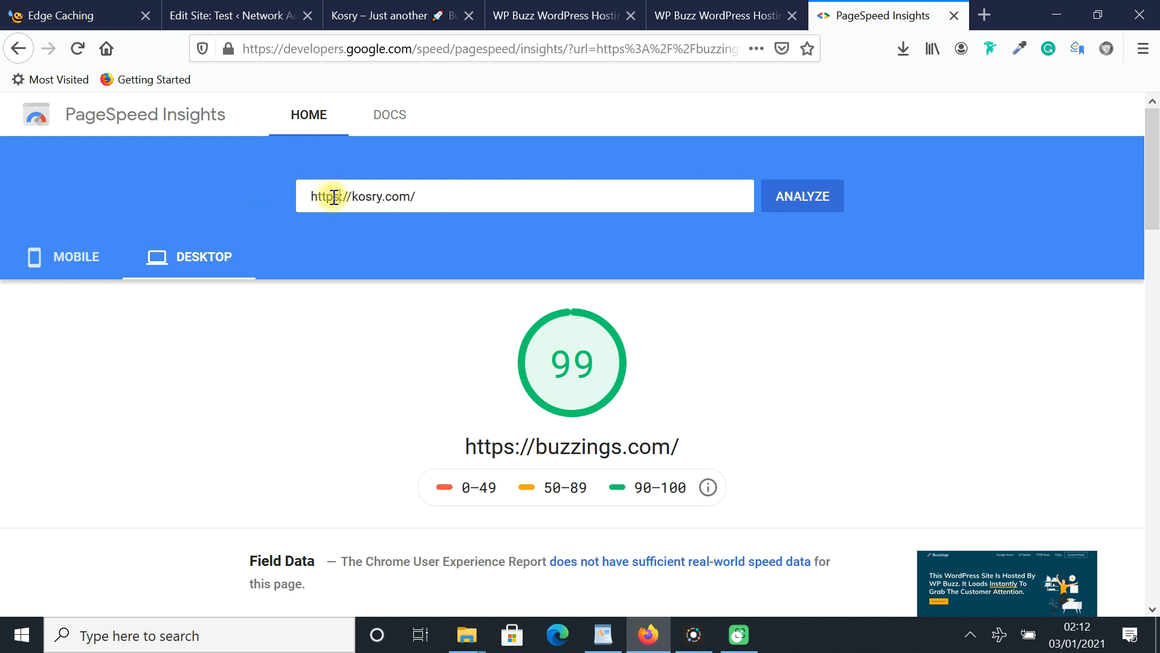
click(807, 208)
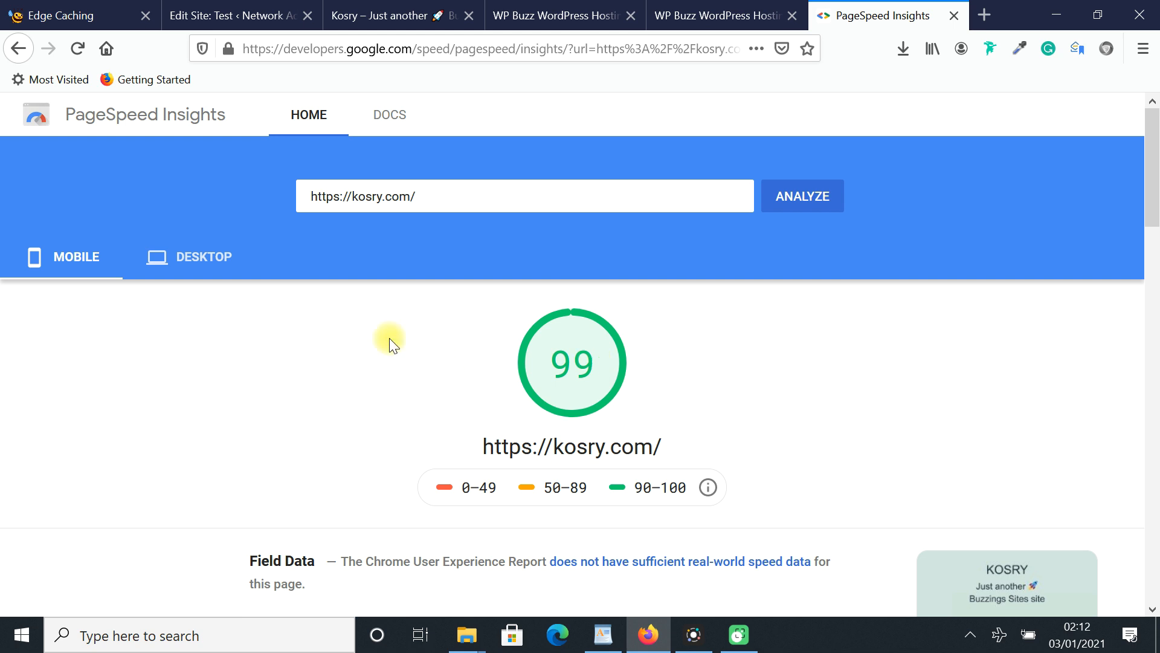
click(233, 265)
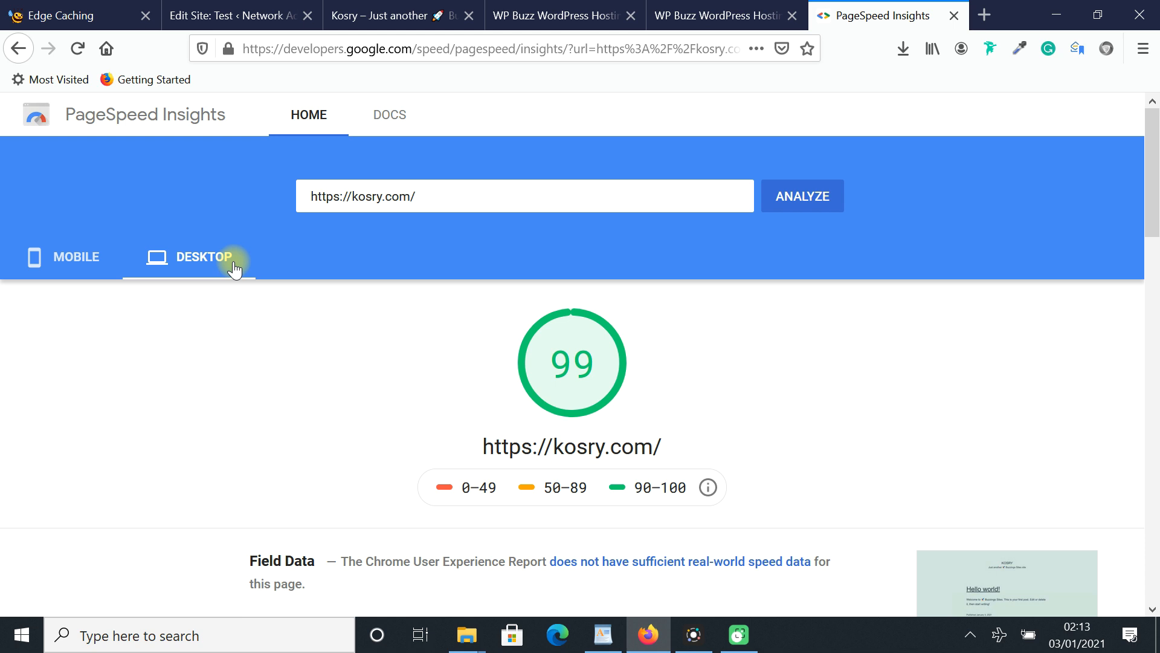
Return to the Test site's edit page and leave it unsaved for the network admin dashboard.
click(198, 9)
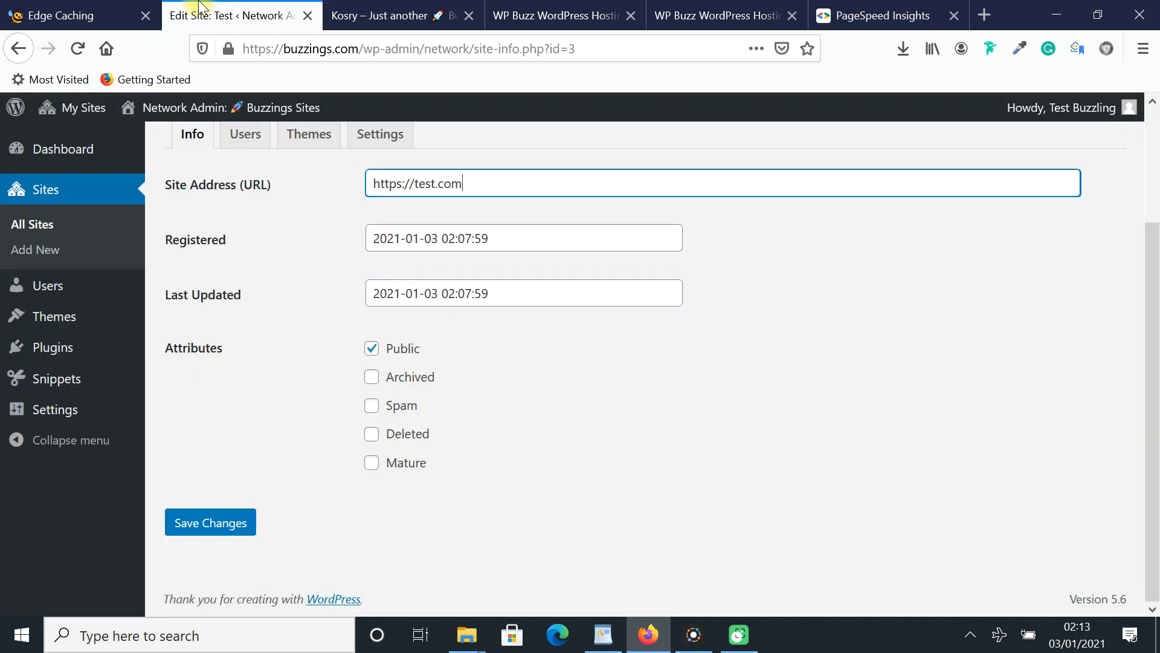
click(103, 164)
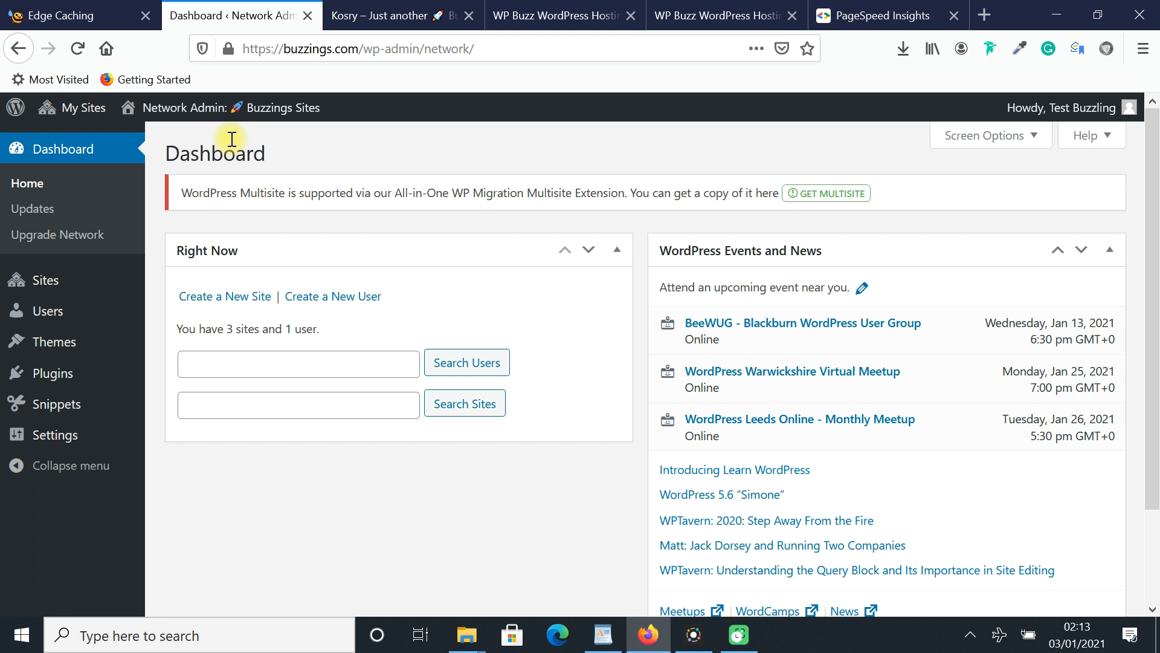
Switch to the Buzzings home page and find the theme and cache plugin questions in its FAQs section.
click(531, 15)
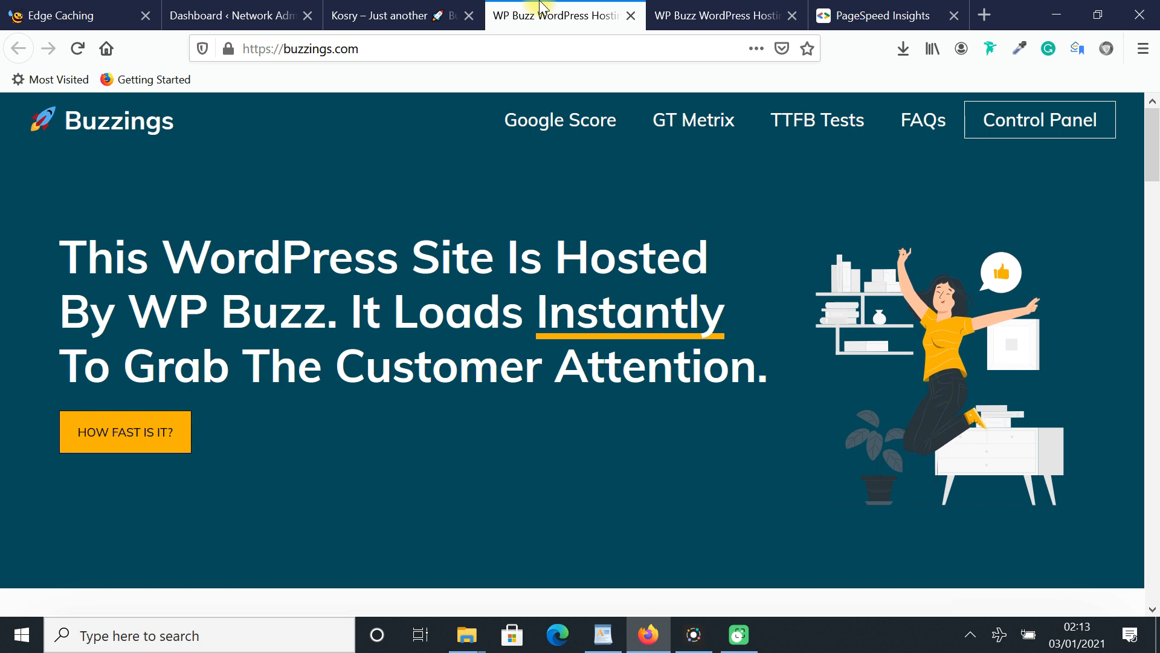
drag(1156, 168, 1151, 563)
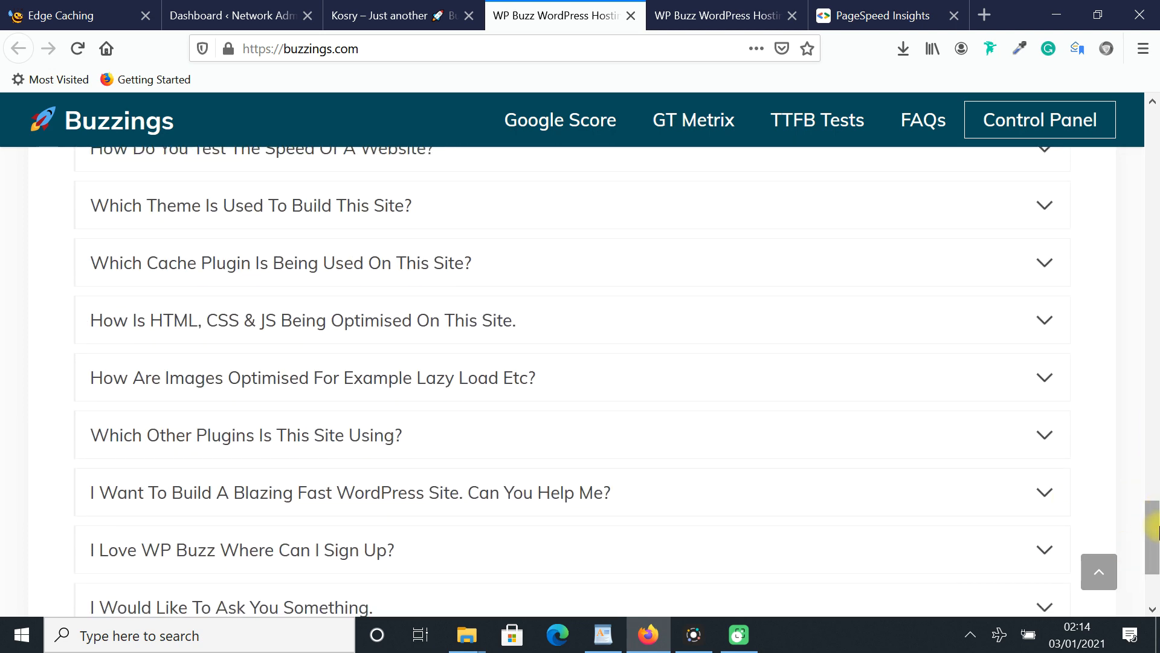
scroll(1156, 507, up, 1)
scroll(1156, 508, up, 7)
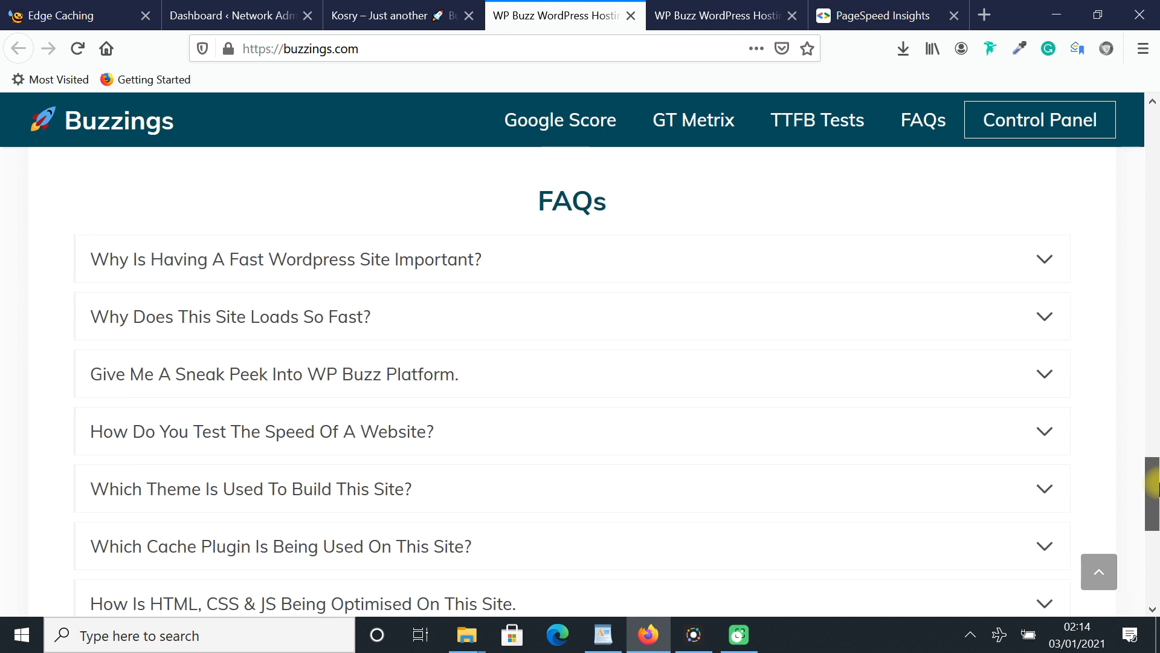
drag(1155, 483, 1155, 511)
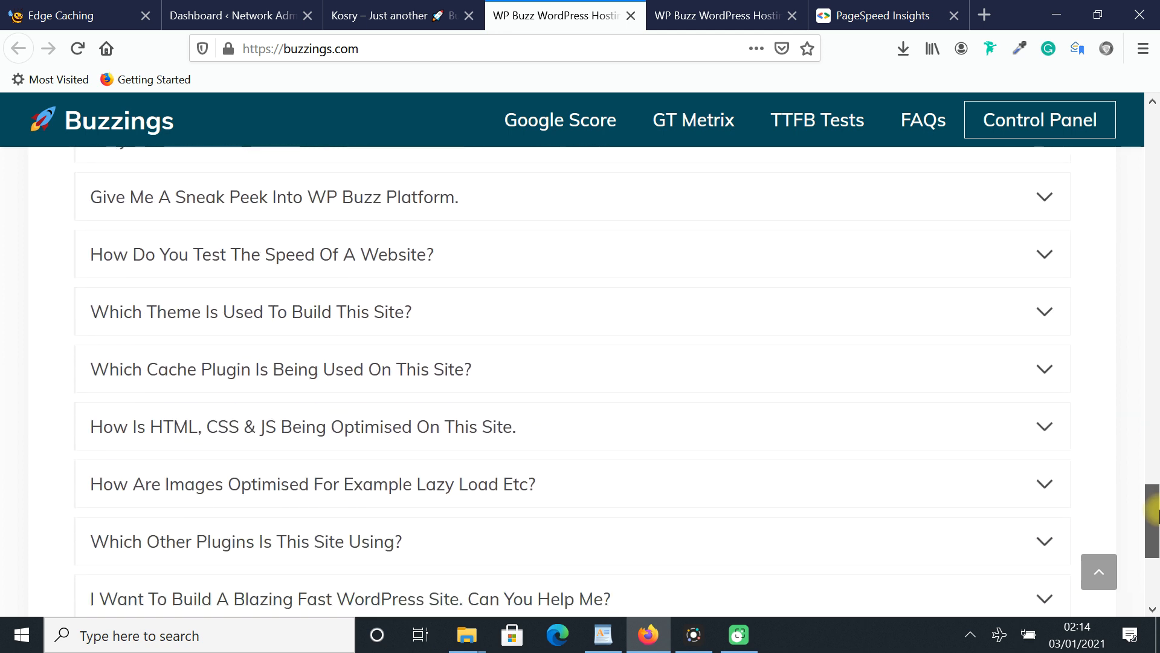
Read the FAQ answers on the site's theme, its cache plugin, and how HTML, CSS and JS are optimised.
click(267, 324)
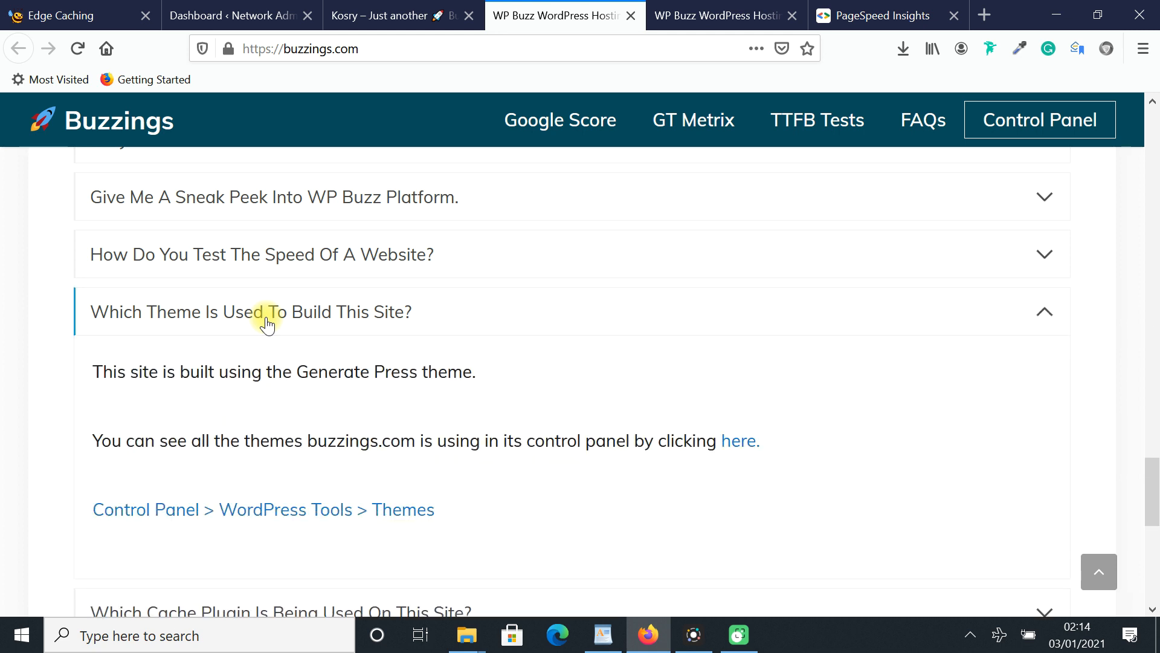
click(266, 323)
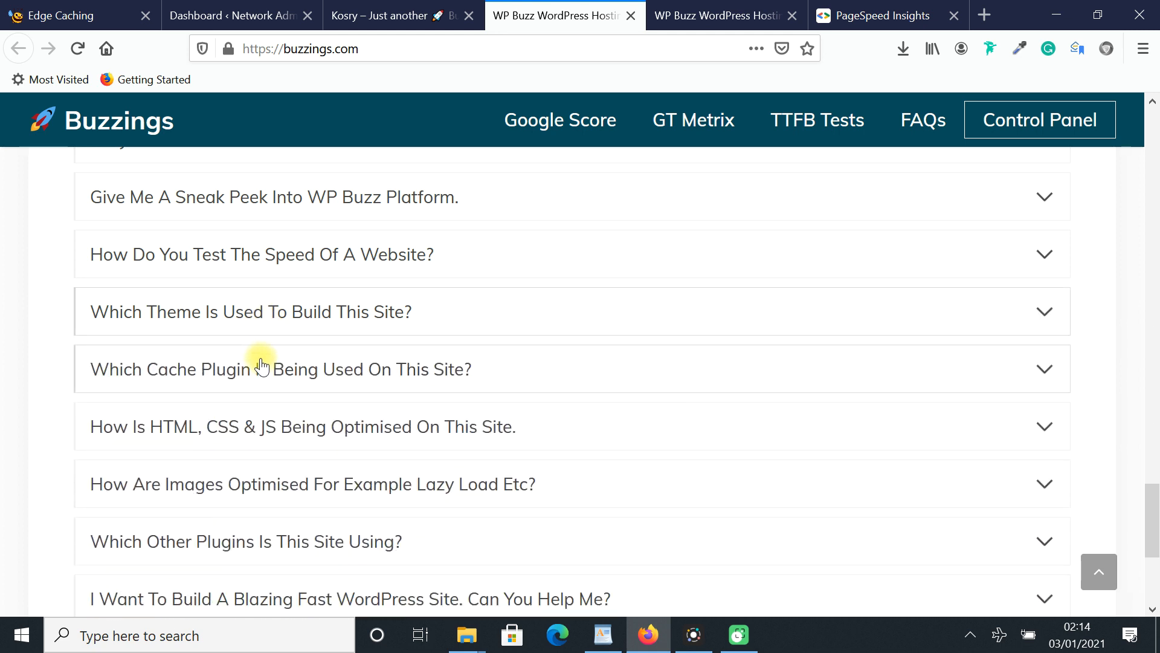
click(261, 366)
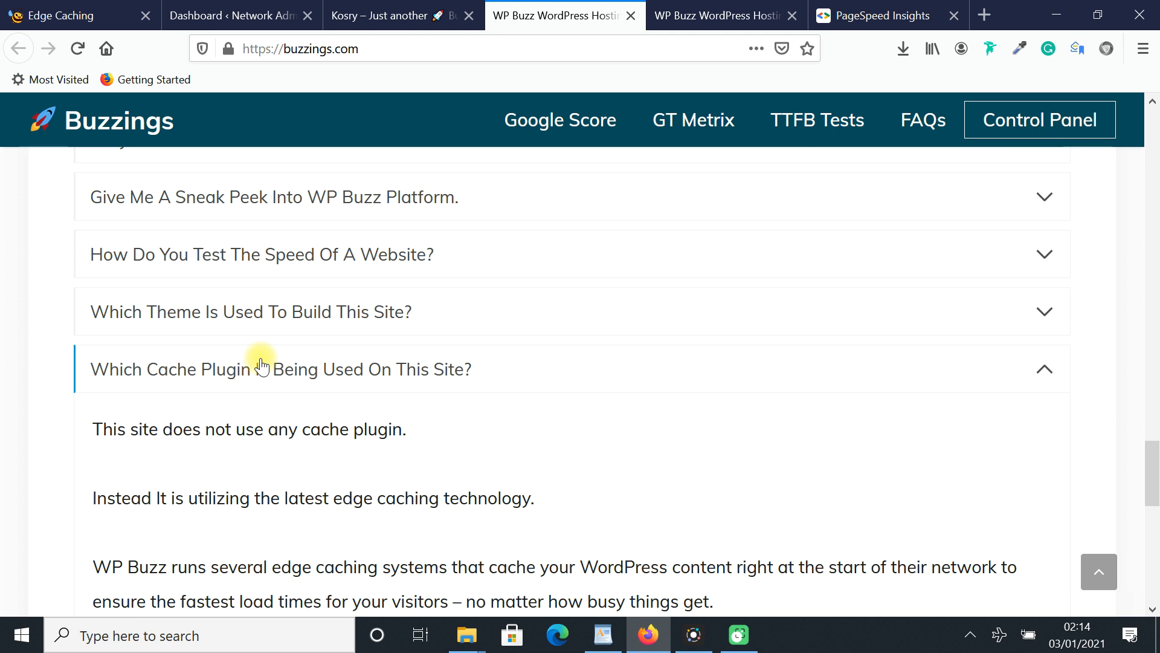
click(262, 366)
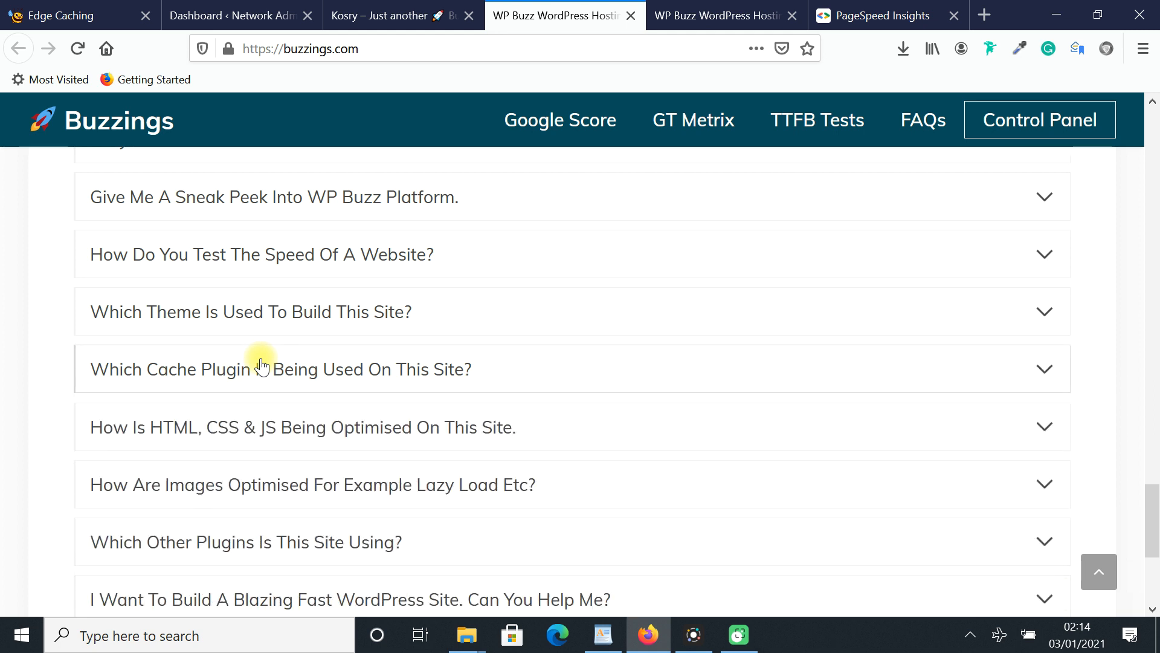
click(264, 417)
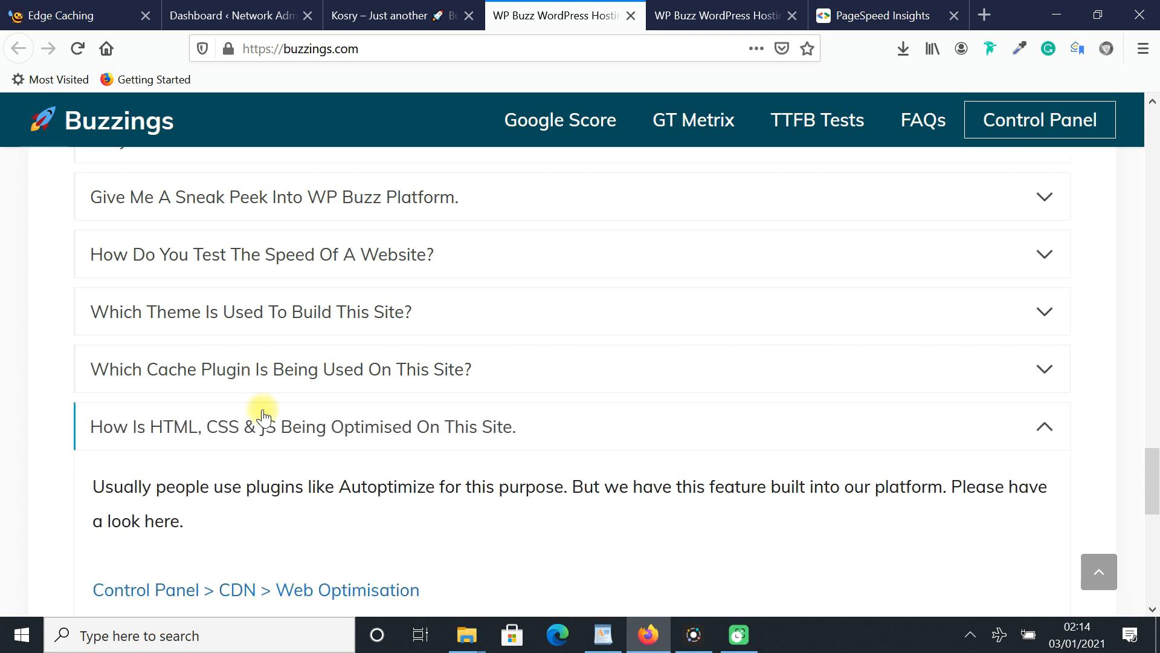
scroll(1150, 475, down, 4)
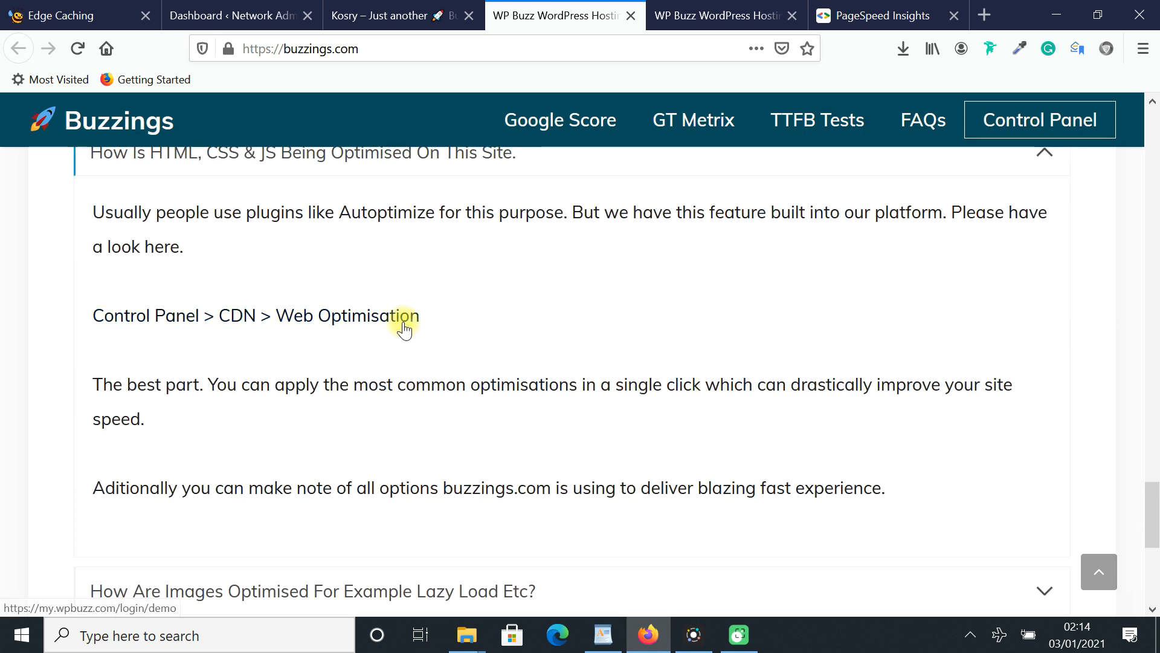
Review the Web Optimisation settings for buzzings.com in the WP Buzz control panel, and open the WP Buzz home page.
click(24, 13)
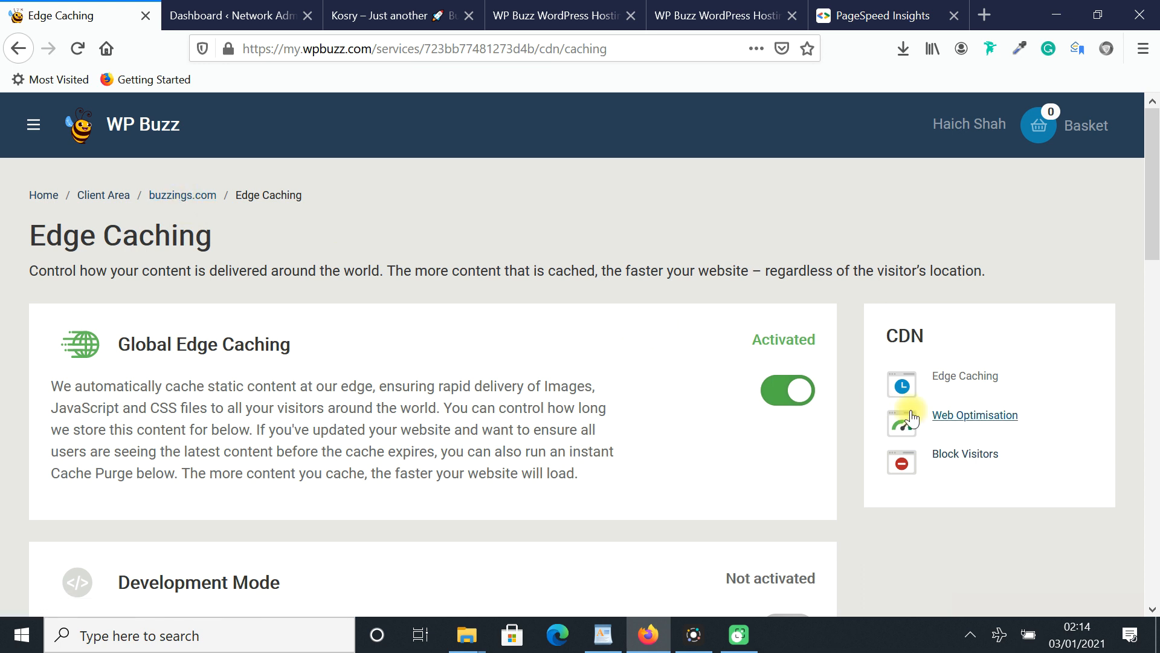
click(977, 423)
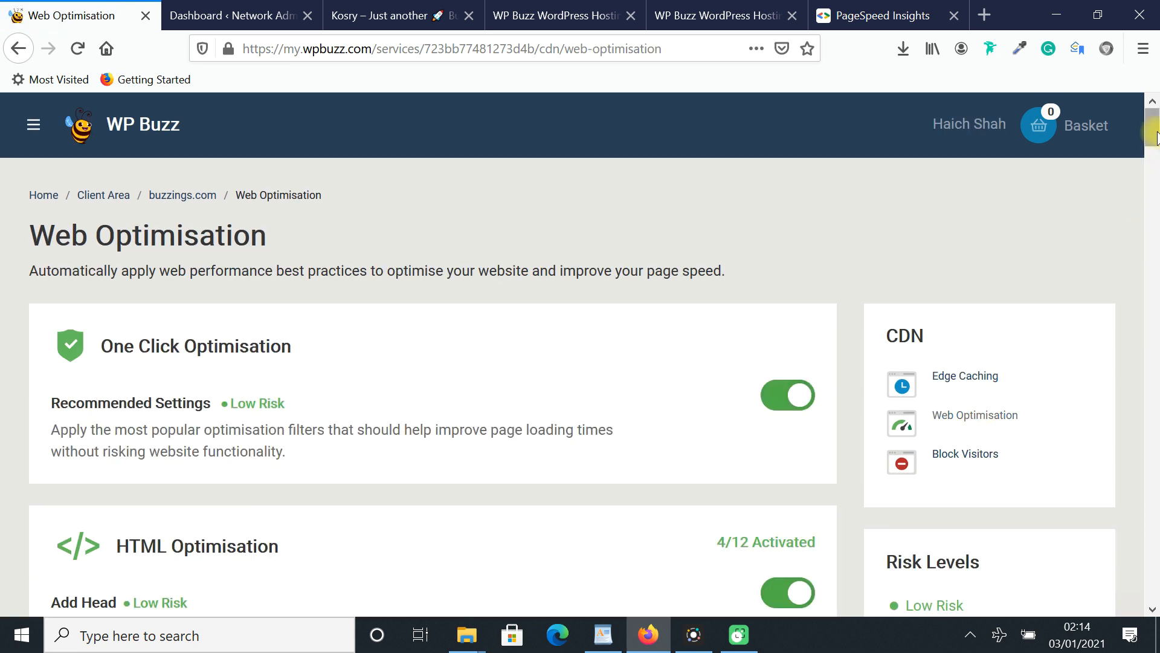
drag(1155, 139, 1157, 249)
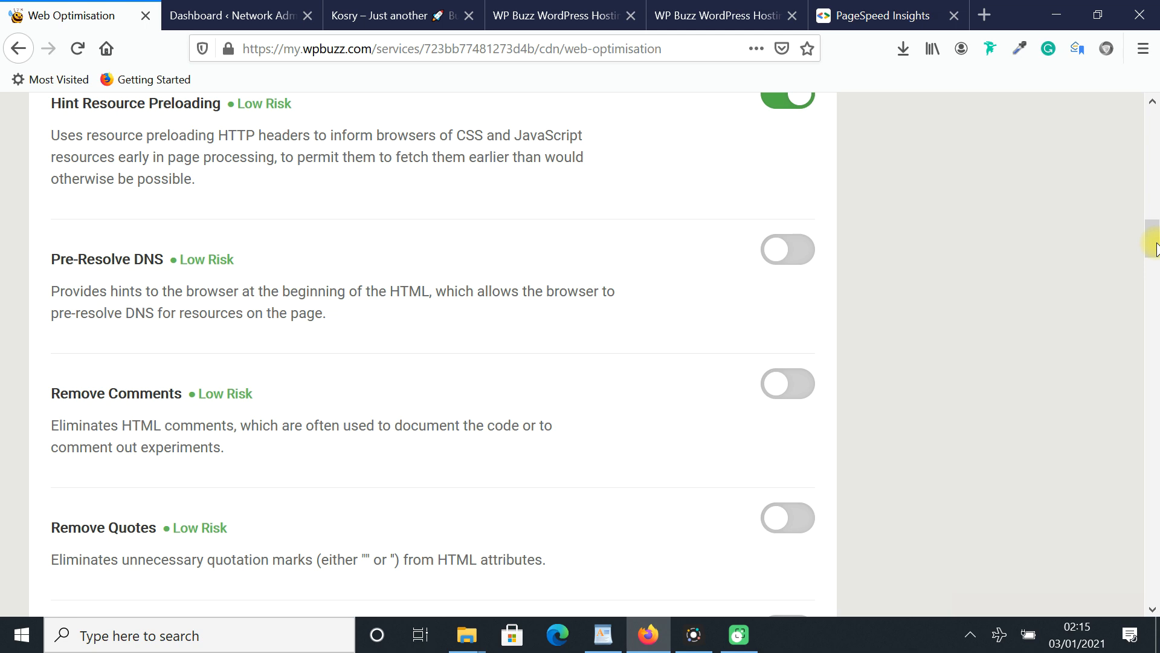
drag(1155, 248, 1155, 133)
click(128, 121)
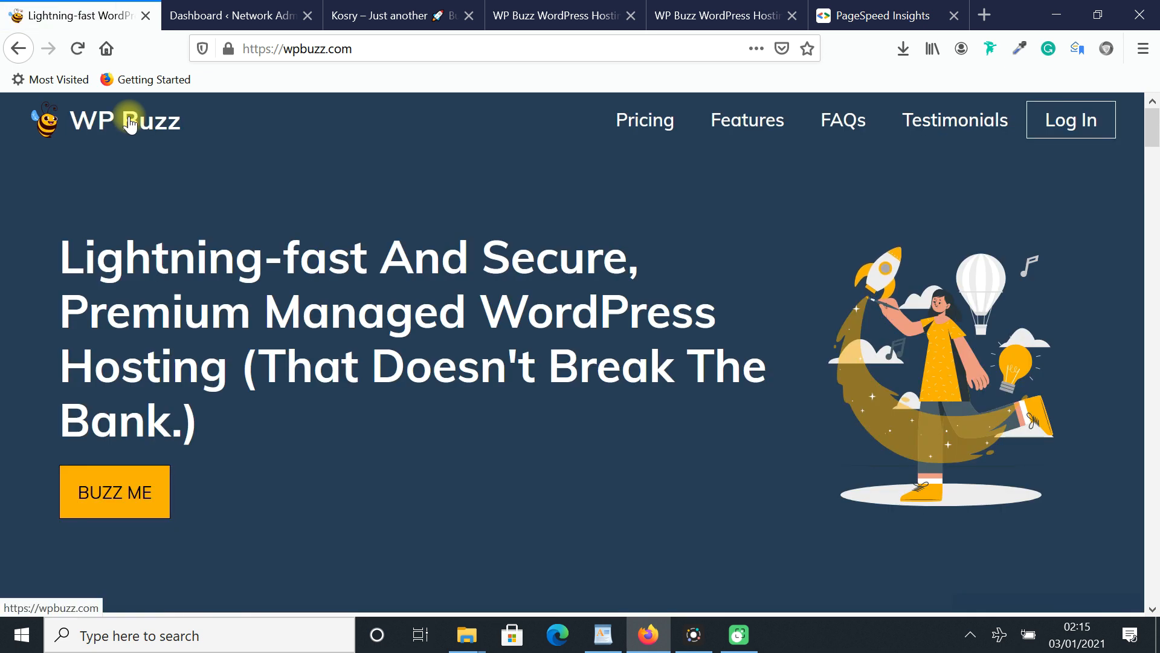